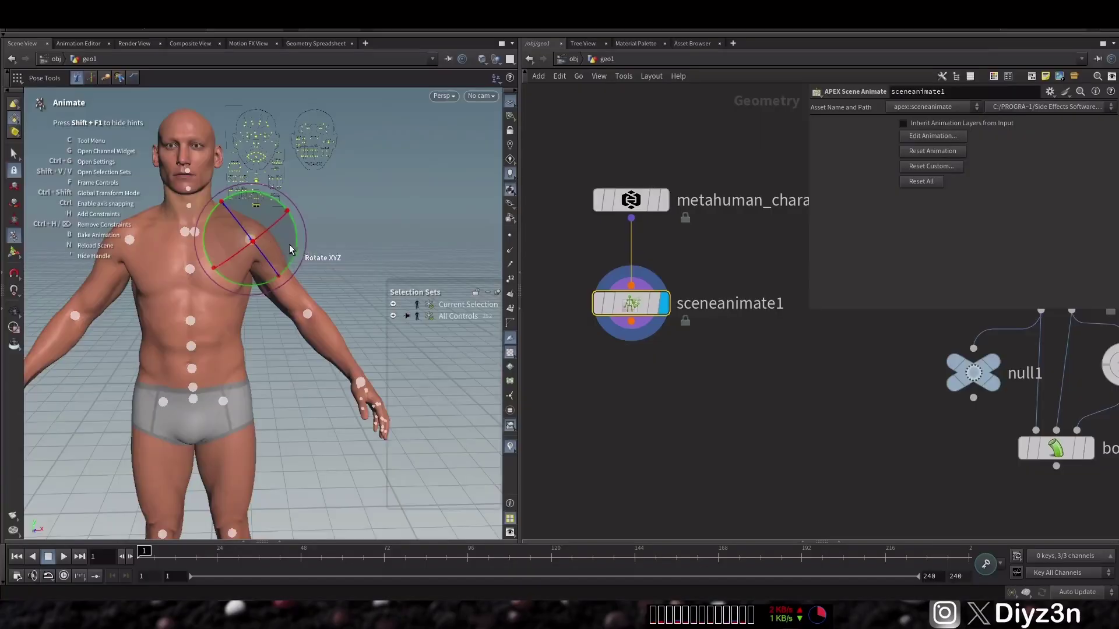
Step: Rotate the shoulder control on the side with the active rotation handle in the character's animation rig
drag(292, 257, 348, 236)
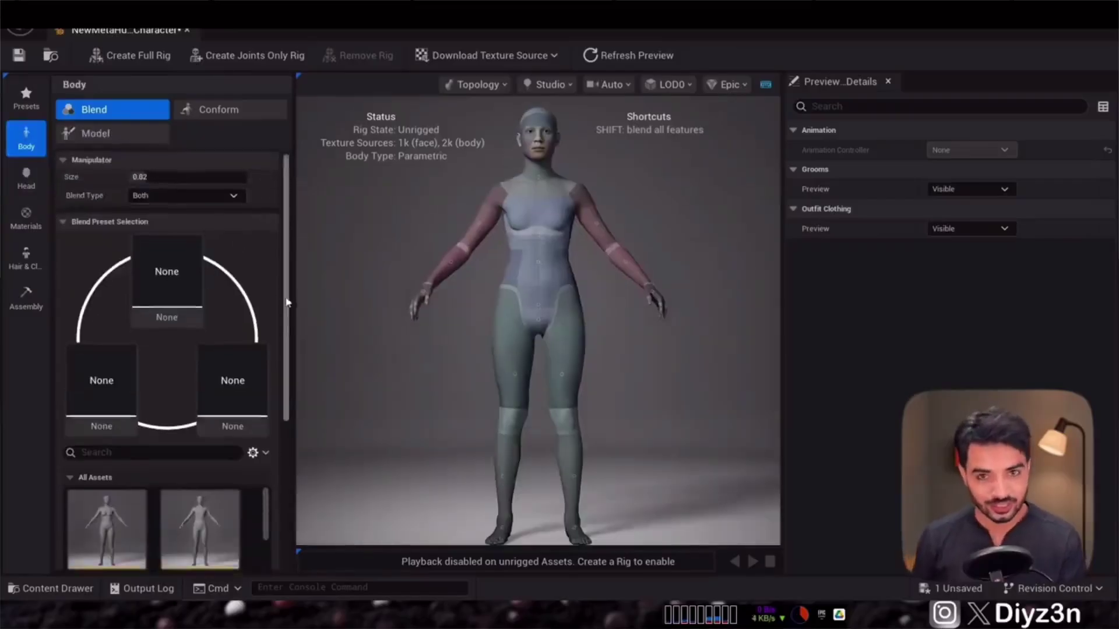
Step: Browse the body blend presets and choose a body preset for the MetaHuman
scroll(166, 349, down, 5)
click(108, 402)
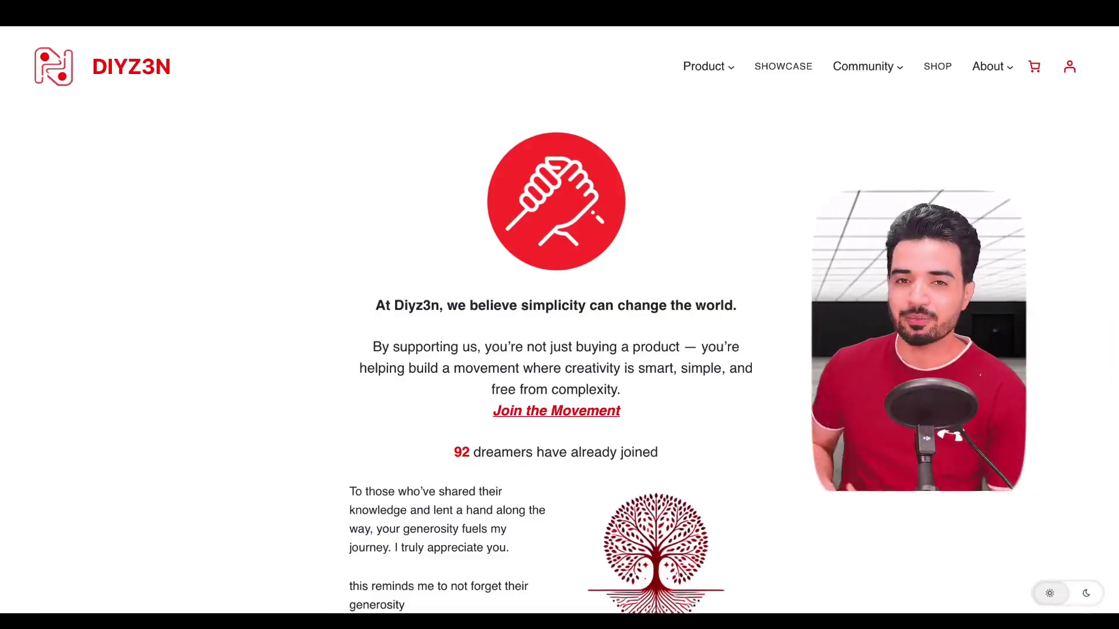
Step: Read through the Diyz3n support page, including the Discord, Members Club and artist sections
scroll(556, 321, down, 2)
scroll(556, 320, down, 9)
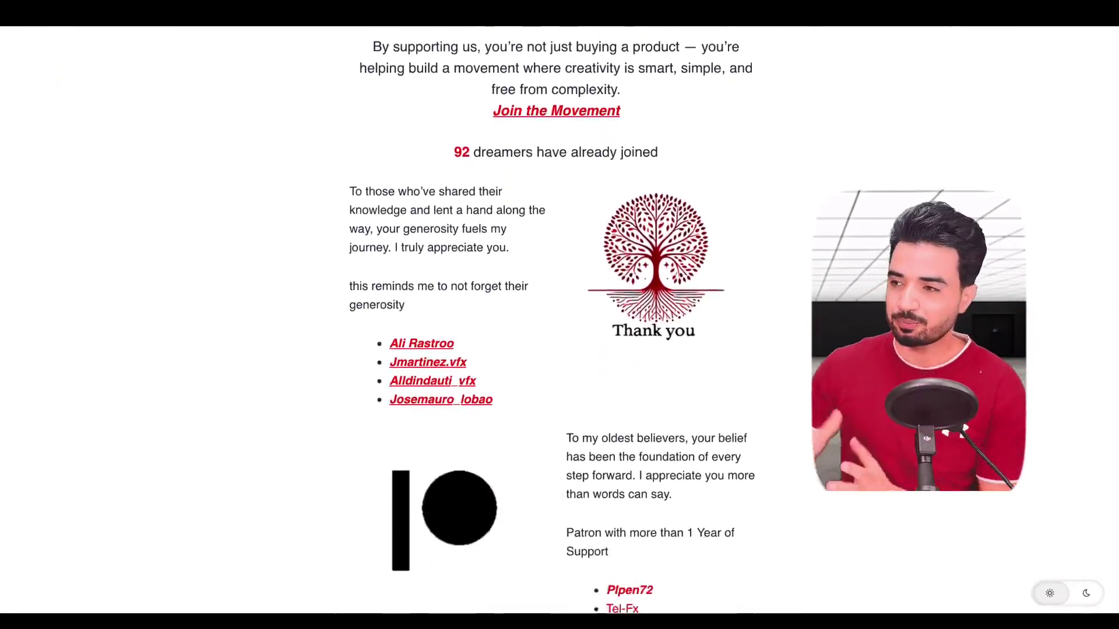
scroll(556, 321, down, 11)
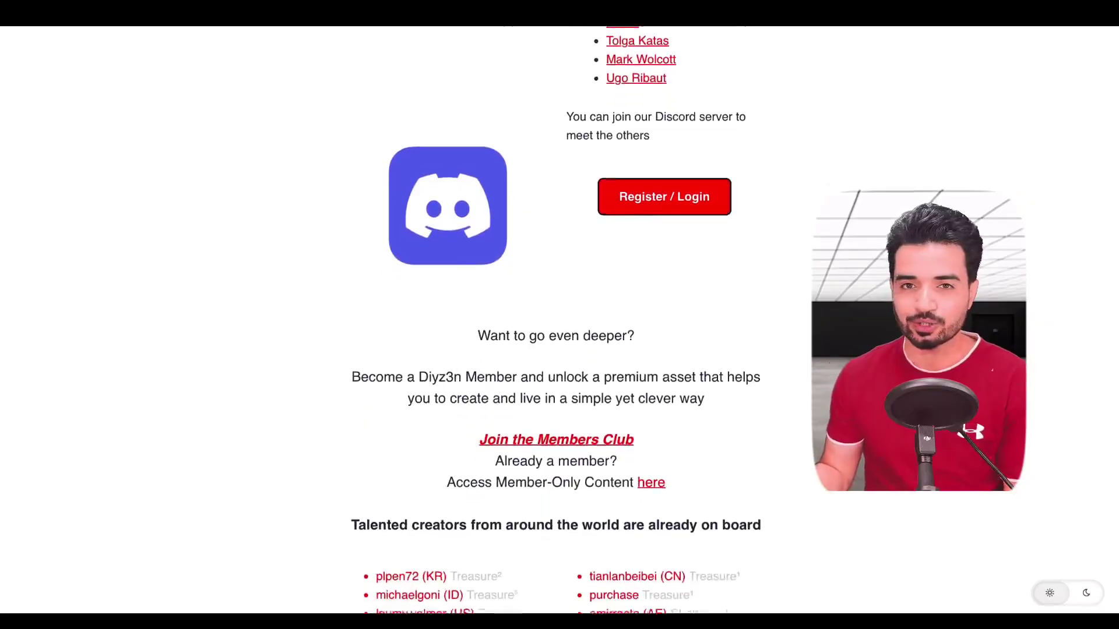
scroll(556, 321, down, 5)
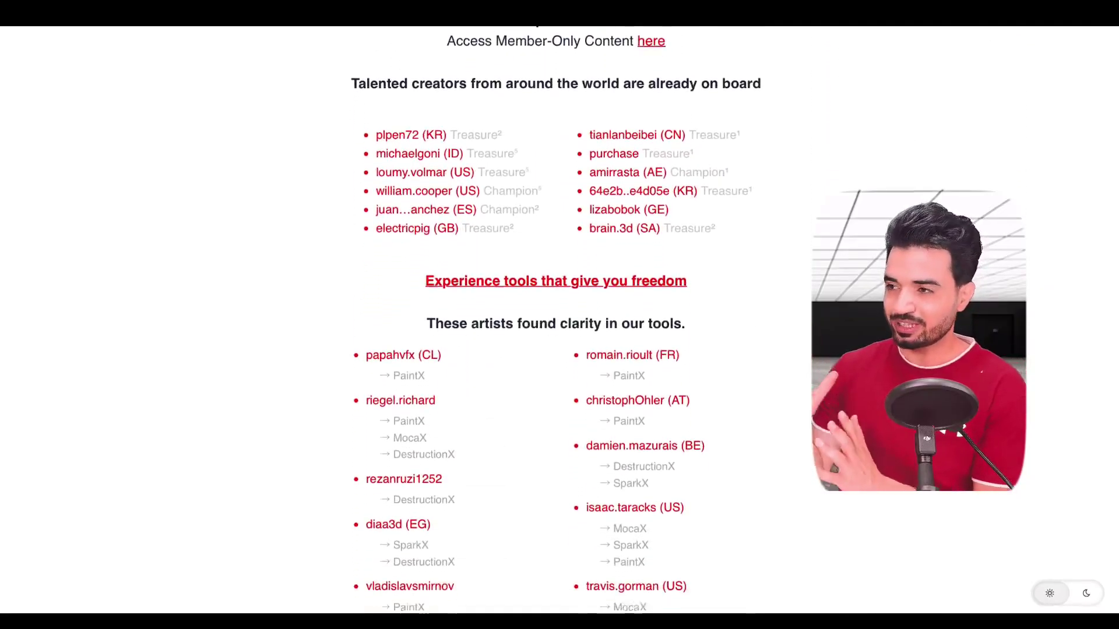
scroll(556, 321, down, 3)
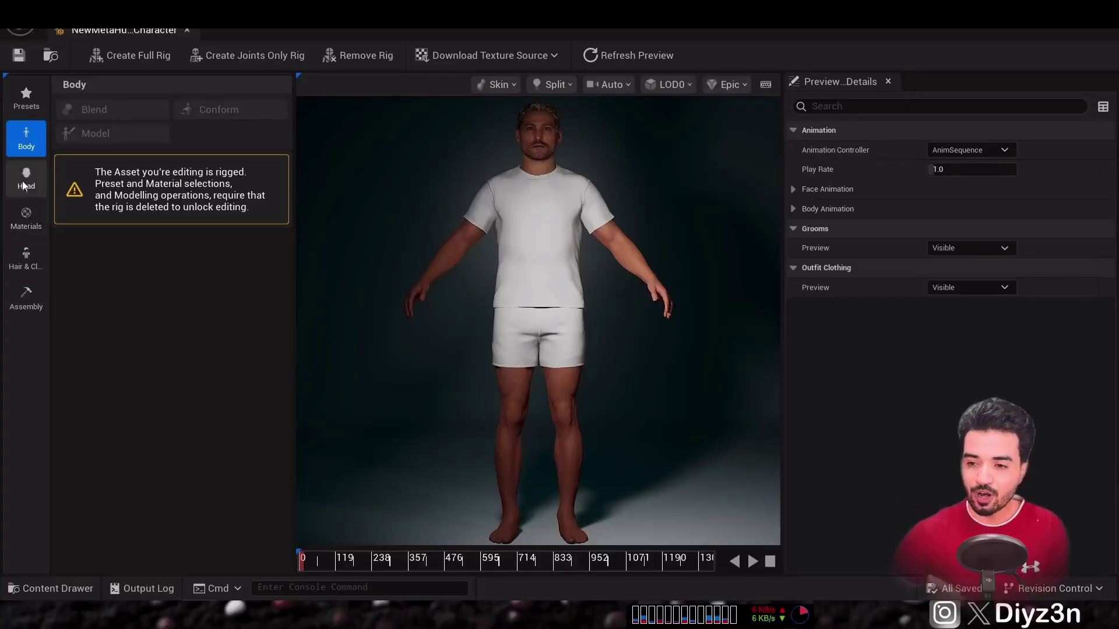
Step: Review the rigged MetaHuman's Head and Hair & Clothing sections, collapsing the groom groups to reach Outfit Clothing
click(24, 185)
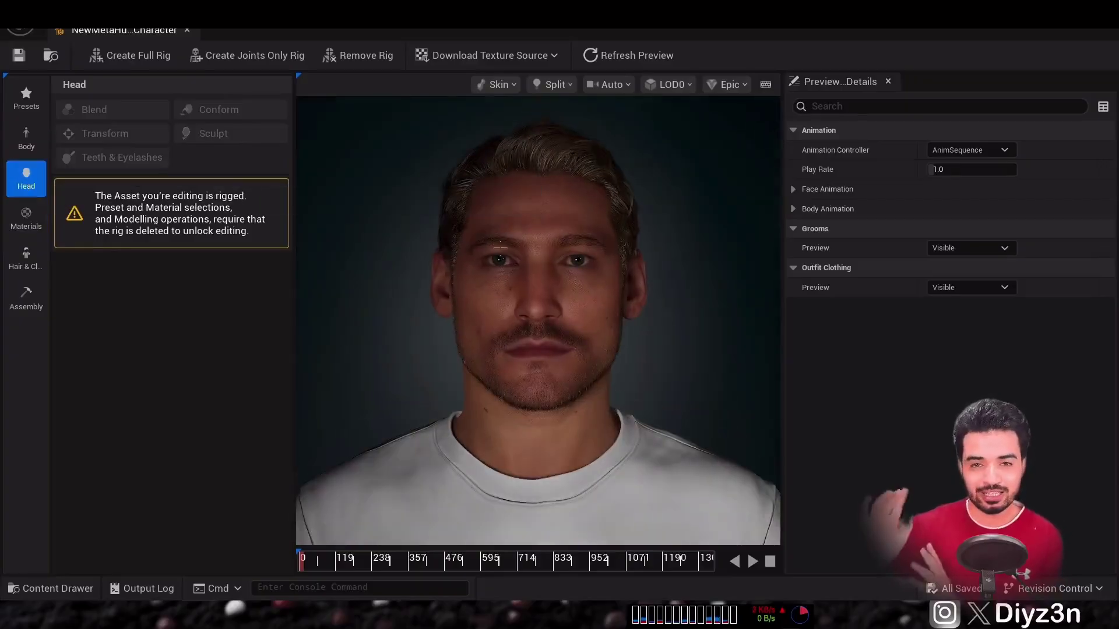
click(25, 262)
click(73, 260)
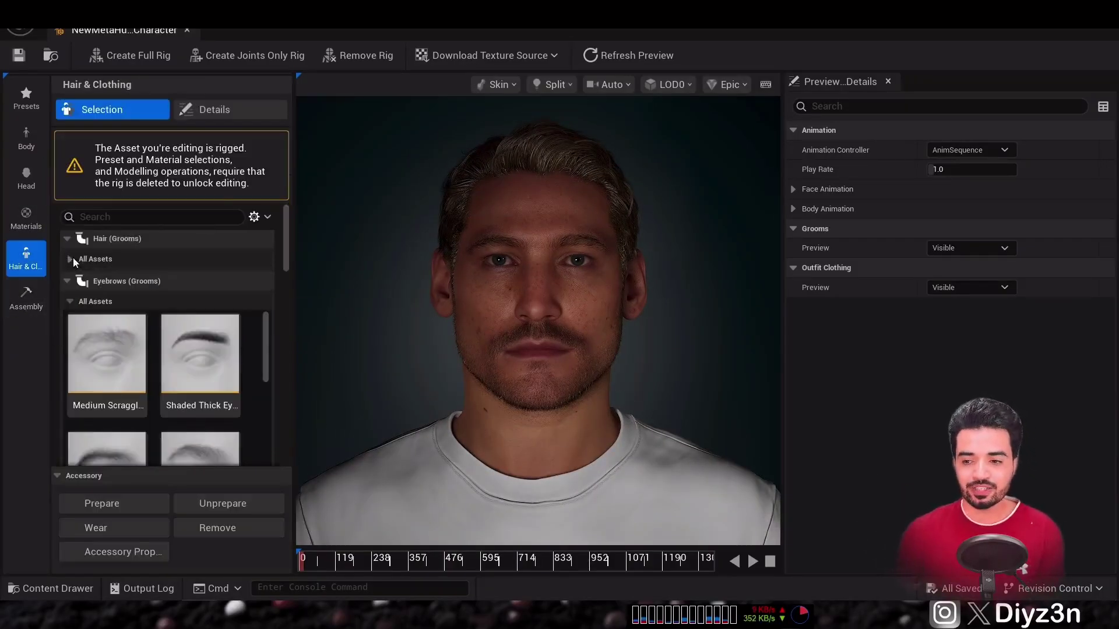
click(67, 281)
click(67, 298)
click(67, 316)
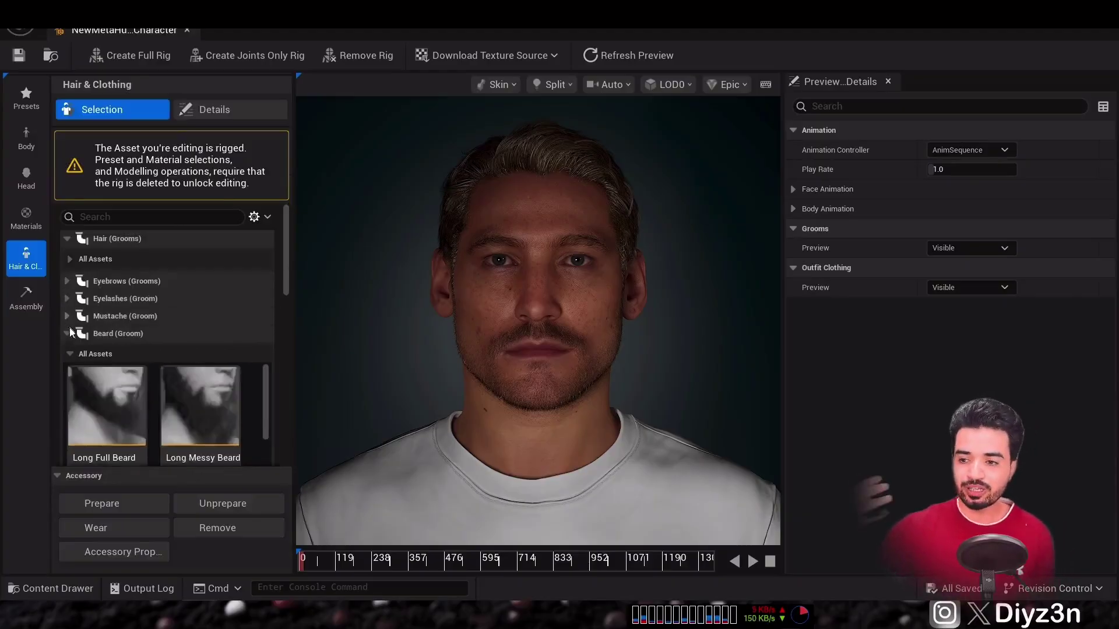
click(67, 333)
click(68, 352)
scroll(66, 362, down, 3)
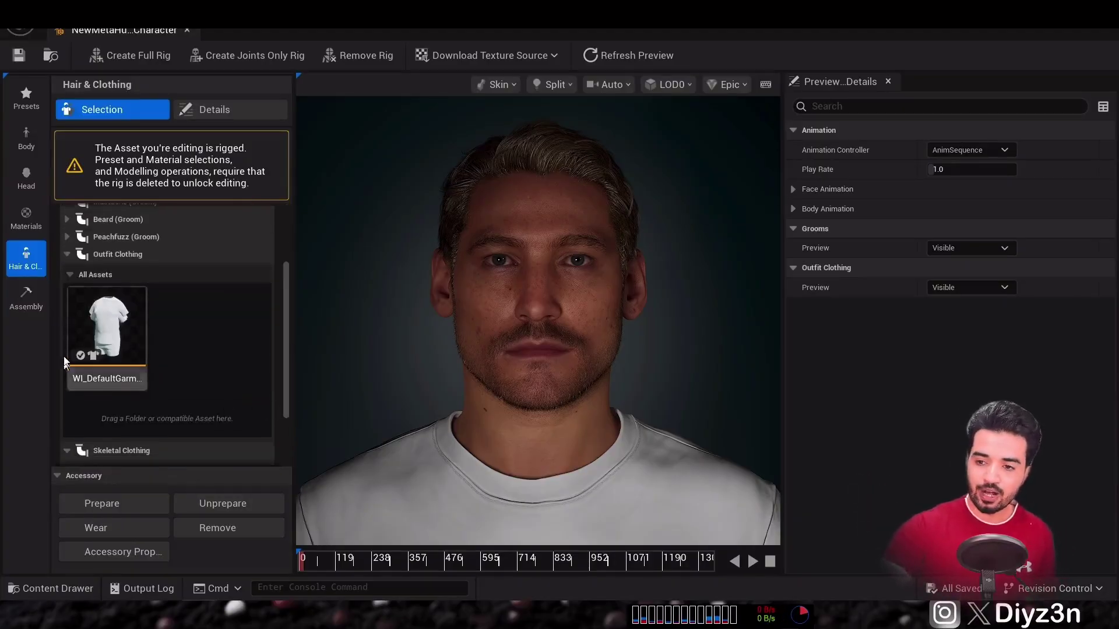
Step: Set the MetaHuman assembly type to DCC Export and open the output folder selection
click(30, 302)
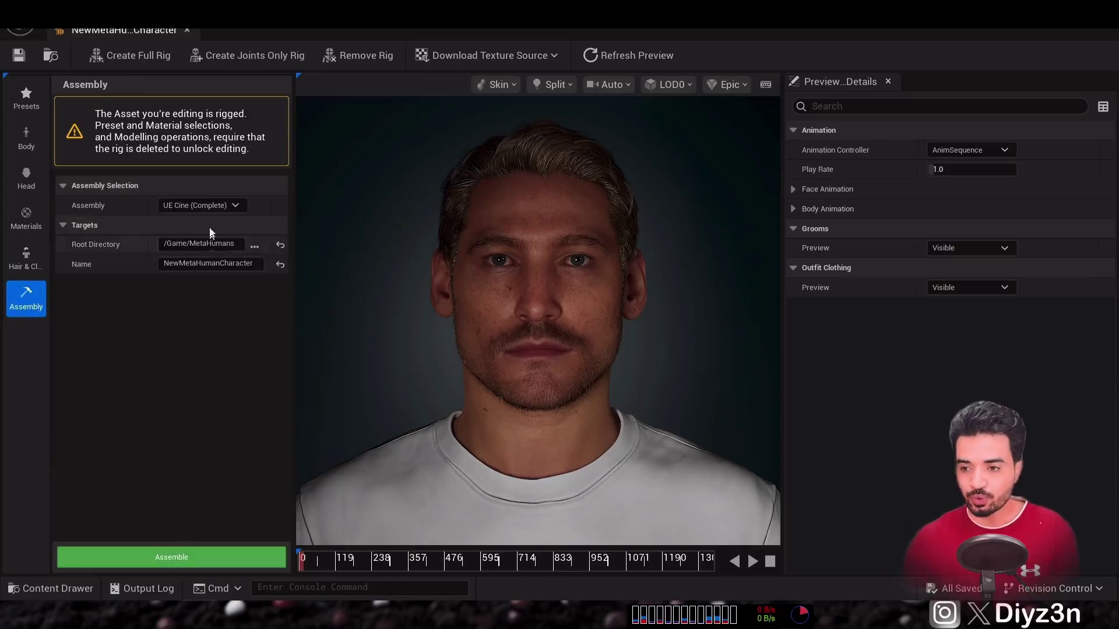
click(217, 209)
click(205, 249)
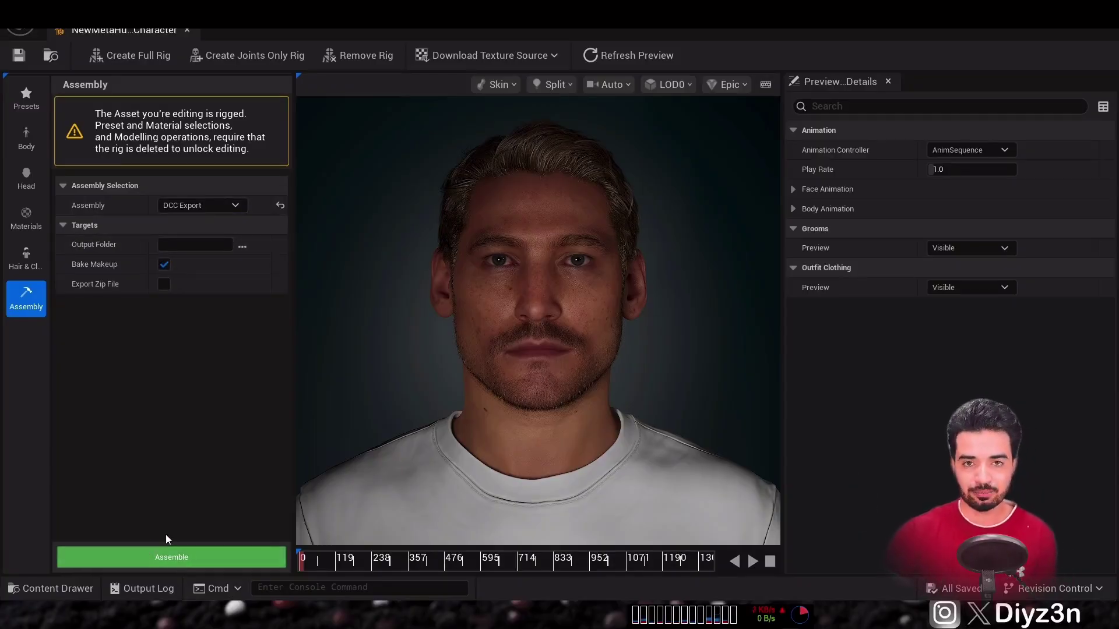
click(242, 246)
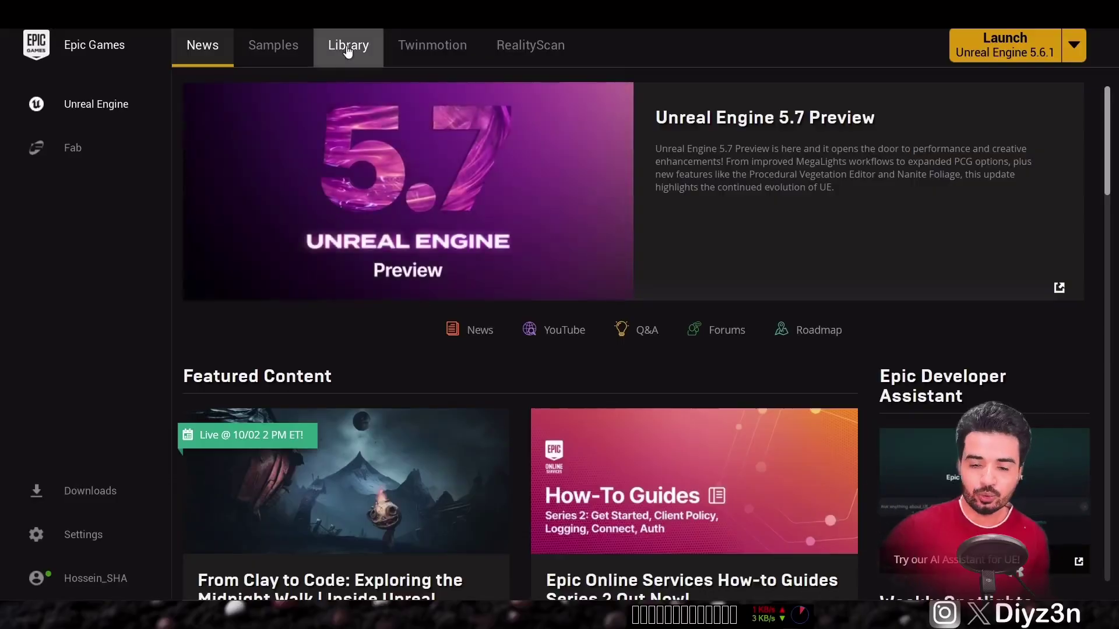
Step: Switch to the Epic Games Launcher and open the list of plugins installed for Unreal Engine 5.6.1
click(347, 52)
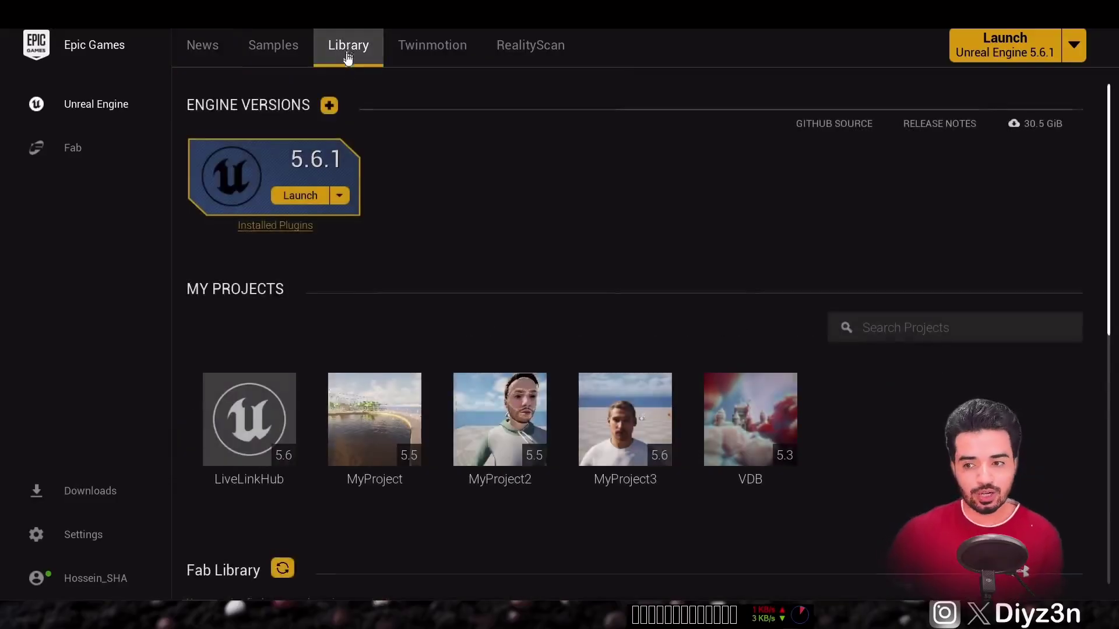
click(303, 227)
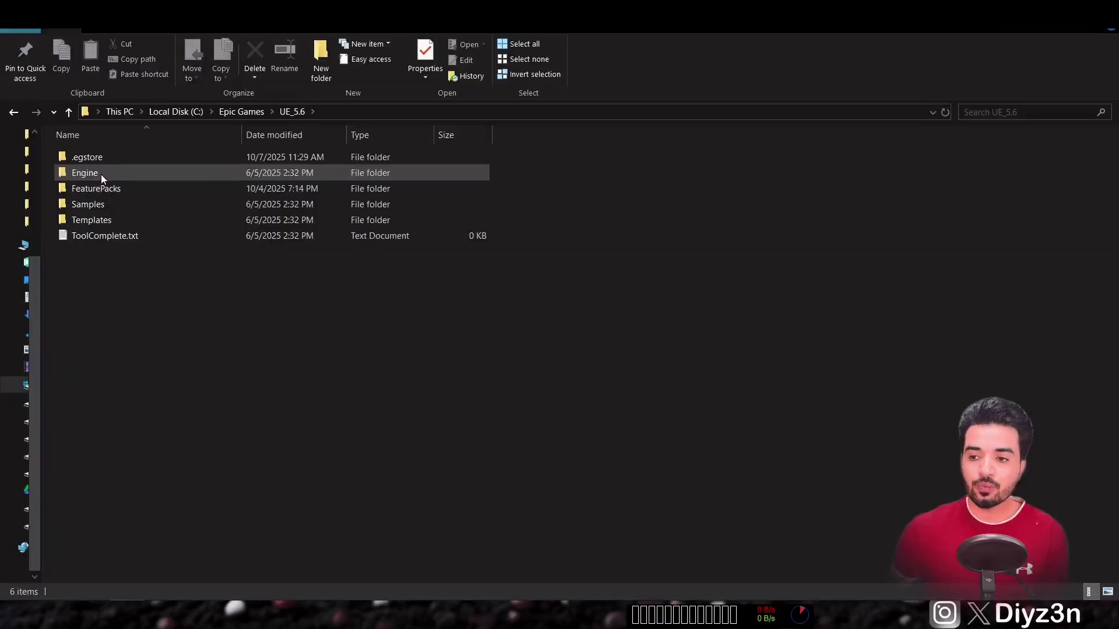
Step: Run MetaHumanForHoudini-v1.1.28.msi from the Content folder of MetaHumanForHoudini_5.6 in UE_5.6's Engine/Plugins/Marketplace directory
double_click(101, 174)
double_click(110, 313)
key(m)
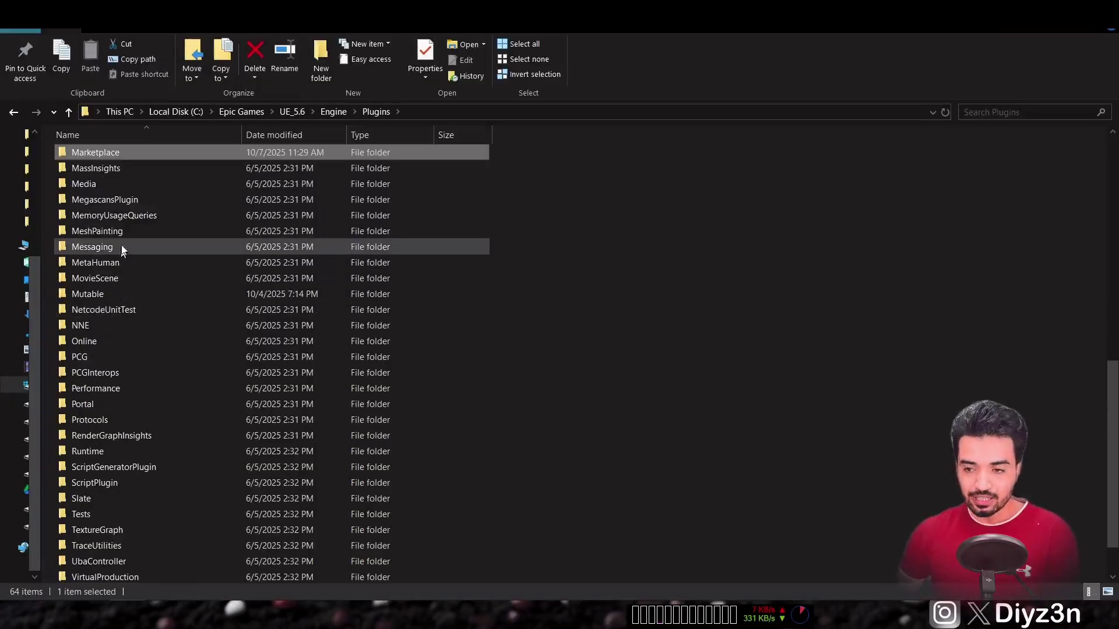
double_click(103, 151)
double_click(108, 168)
double_click(113, 156)
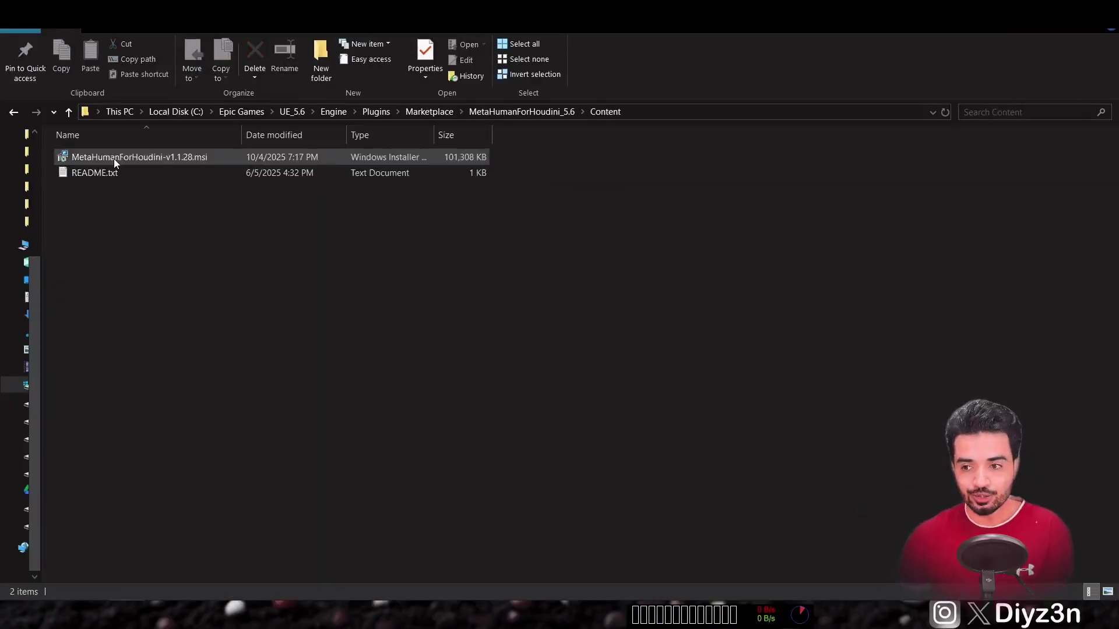
double_click(114, 159)
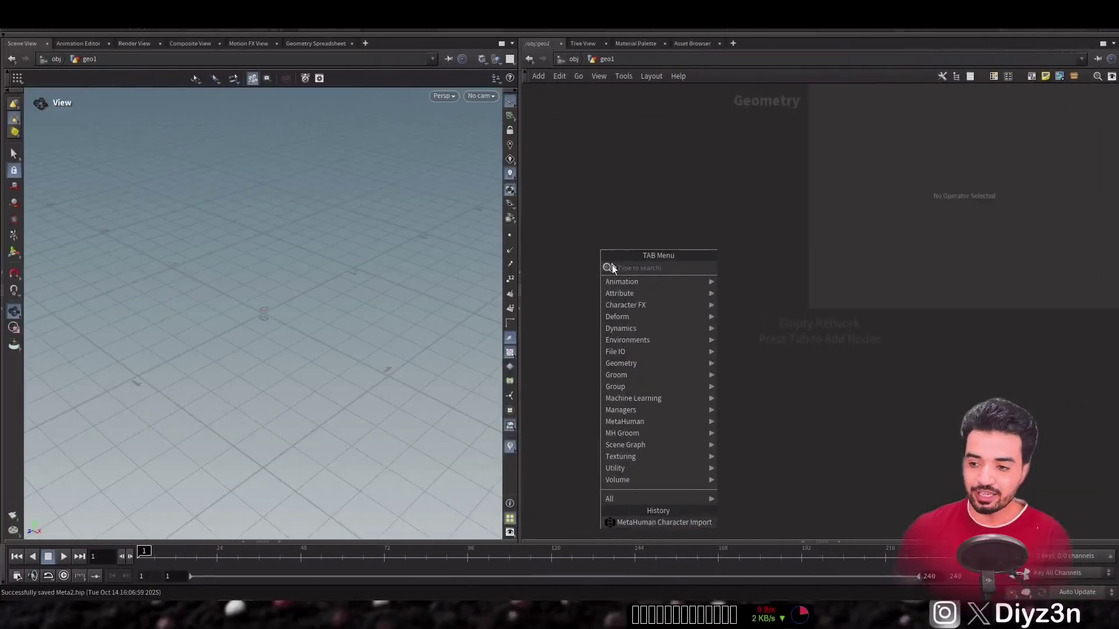
Step: In Houdini, add a MetaHuman Character Import node to the empty geo1 network
mouse_move(663, 335)
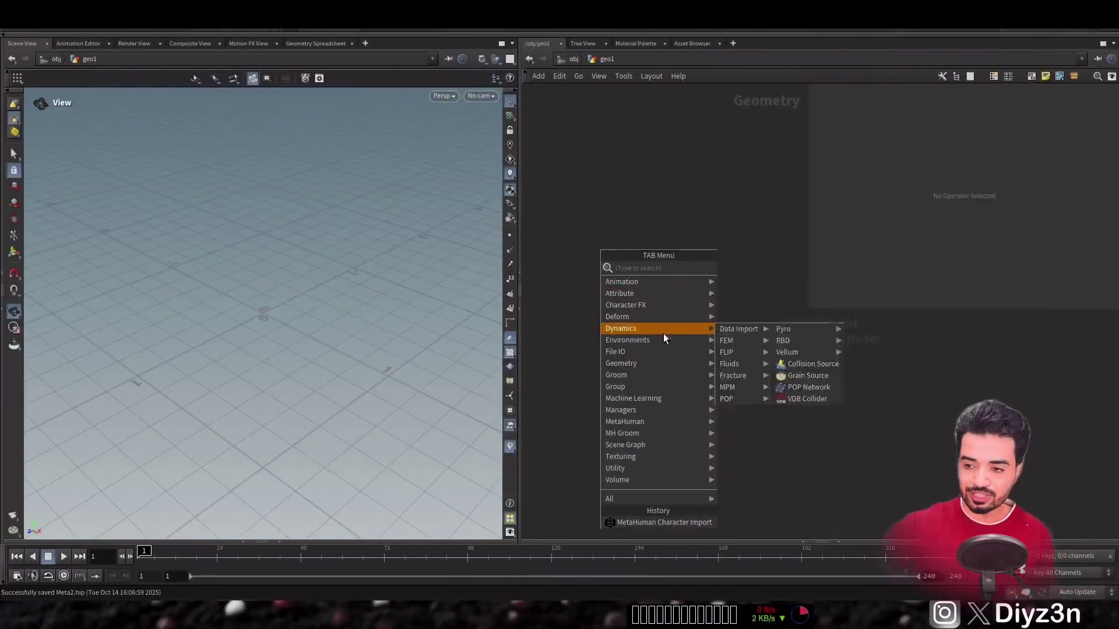
mouse_move(670, 432)
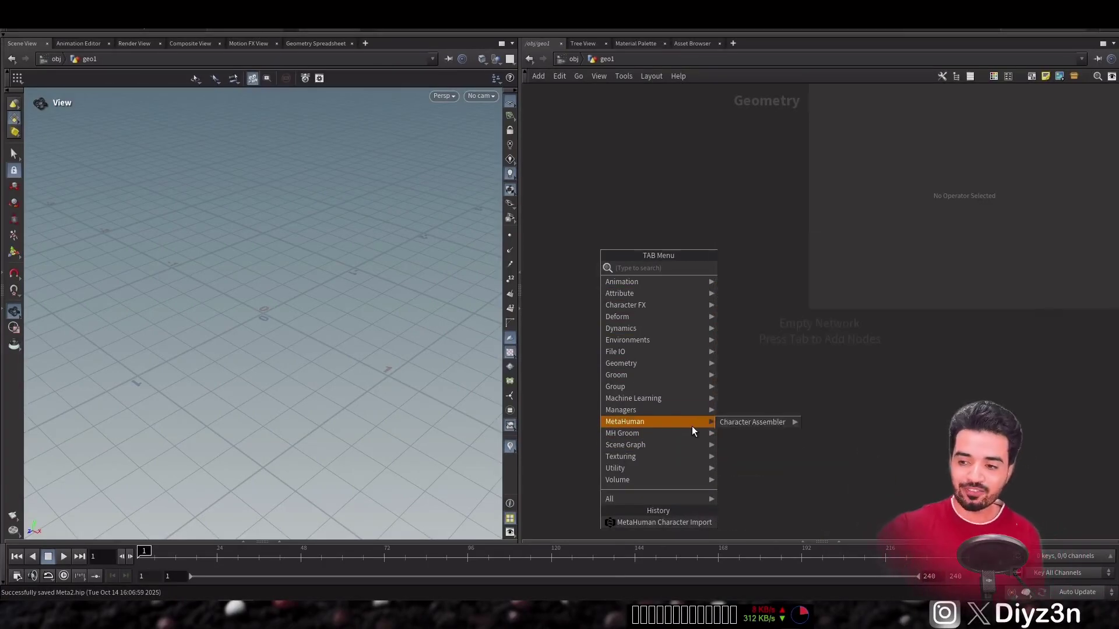
mouse_move(775, 422)
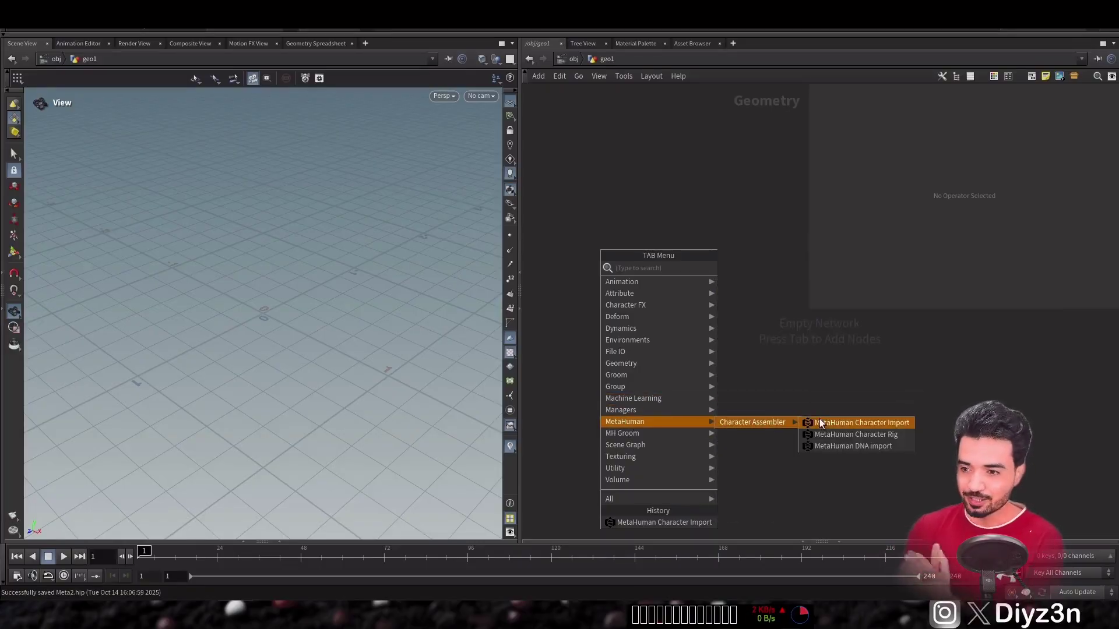
click(856, 422)
click(685, 219)
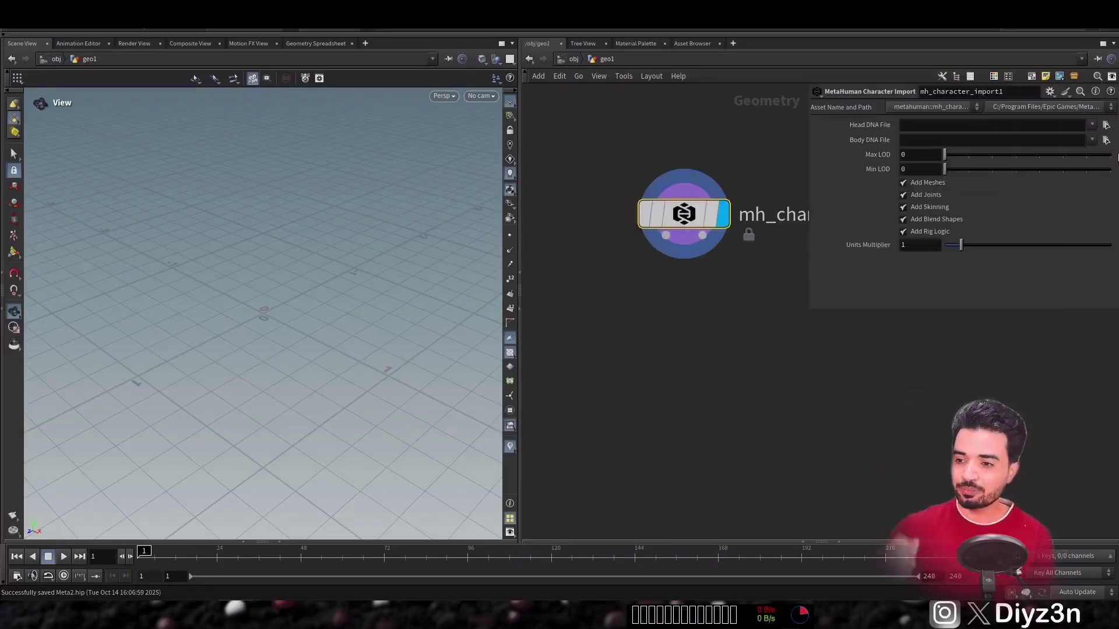
Step: Load head.dna from the $HIP/NewMetaHumanCharacter folder as the import node's Head DNA File and frame the head
click(1111, 131)
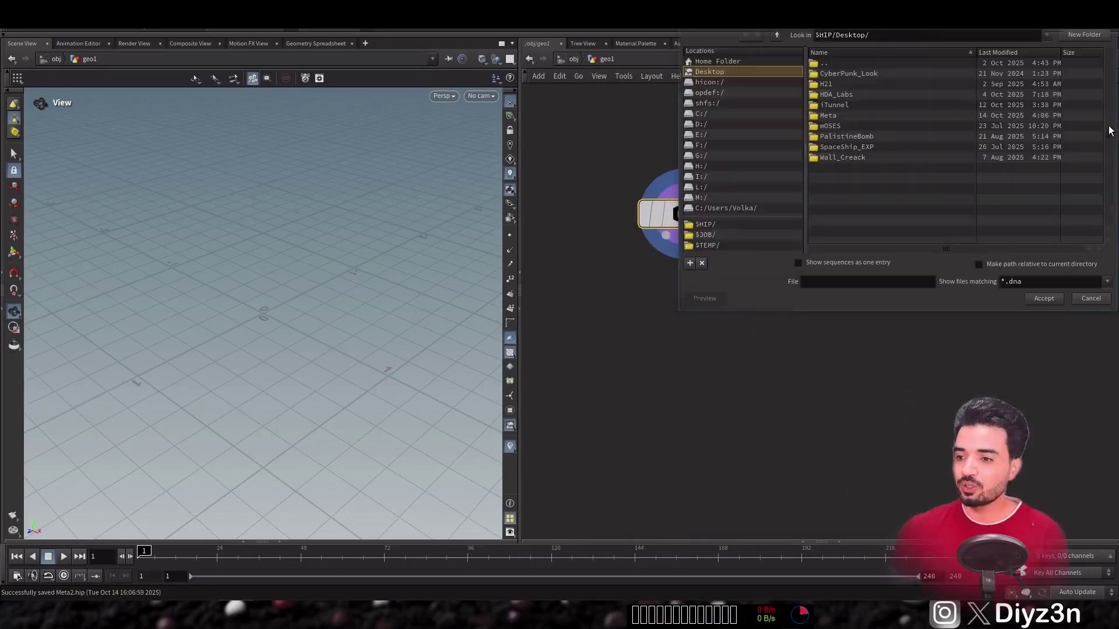
double_click(833, 85)
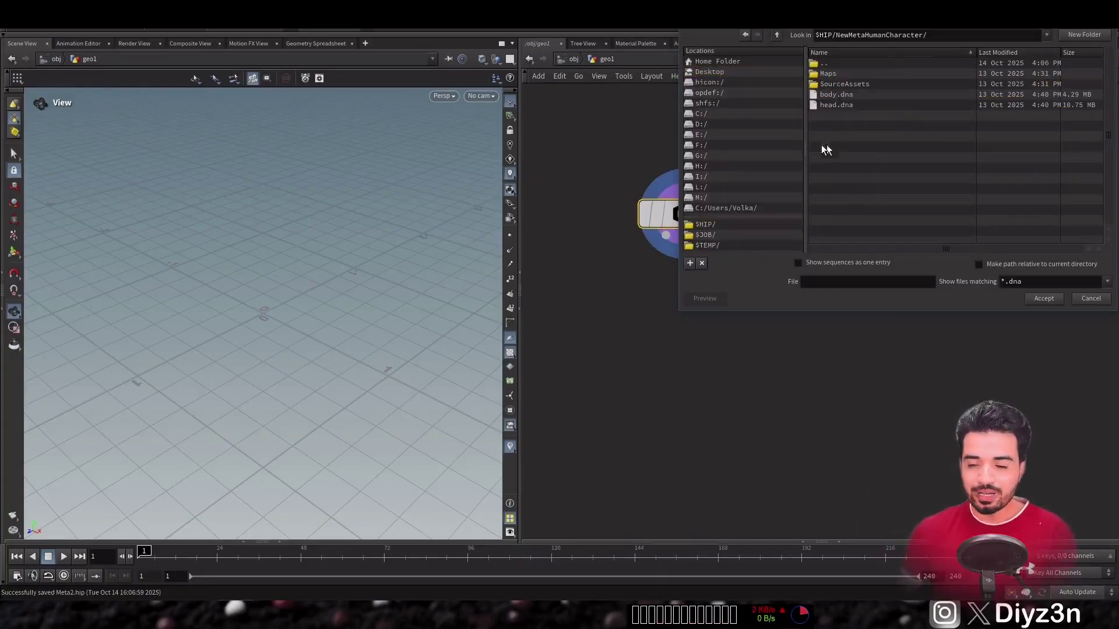
double_click(835, 104)
drag(684, 217, 650, 198)
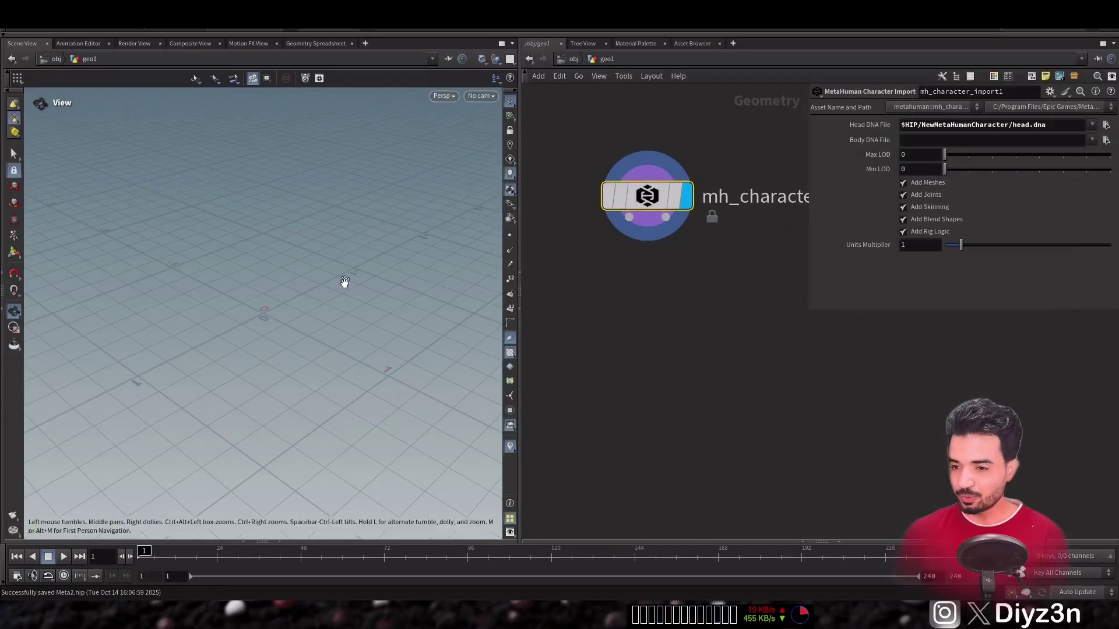
key(space+g)
right_drag(320, 290, 27, 328)
drag(312, 344, 310, 305)
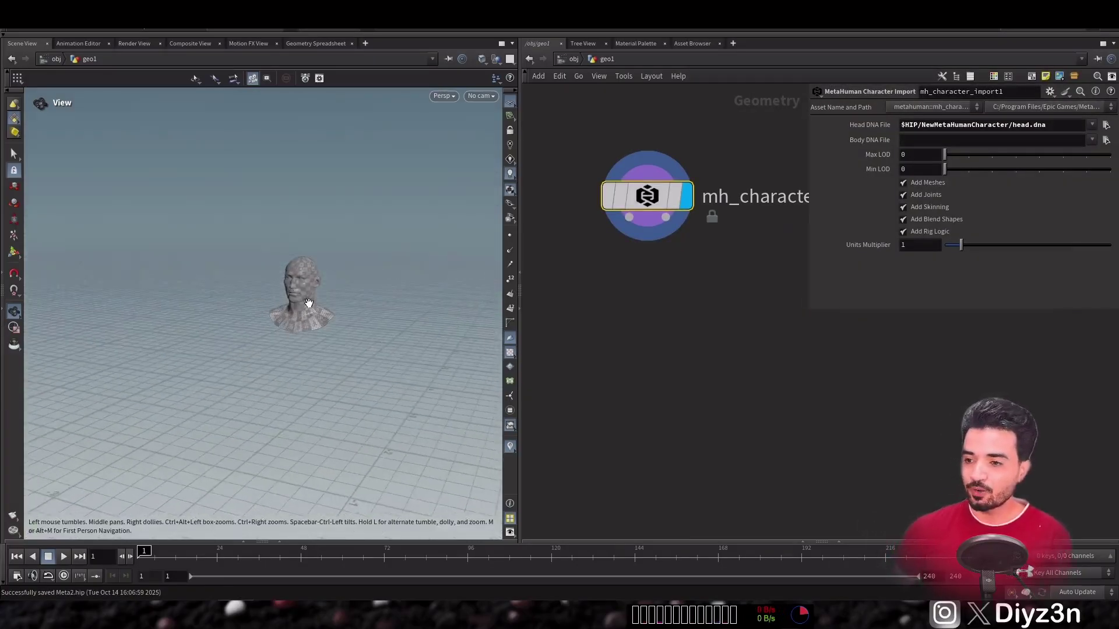
right_drag(310, 305, 579, 249)
middle_drag(338, 295, 309, 292)
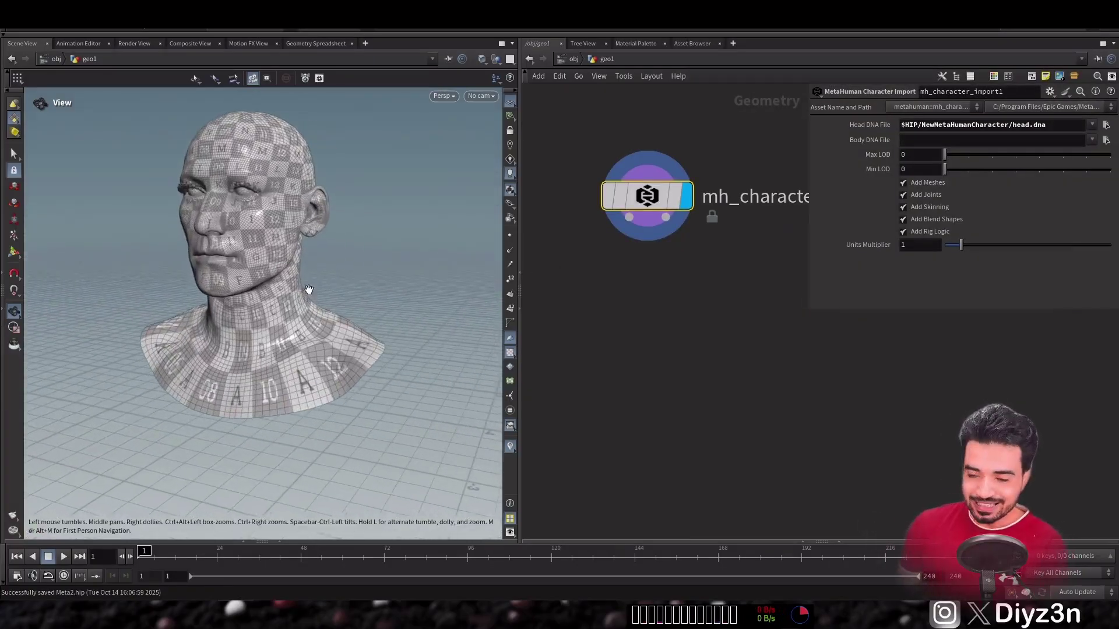
Step: Load body.dna from the $HIP/NewMetaHumanCharacter folder as the import node's Body DNA File
click(1105, 141)
double_click(841, 104)
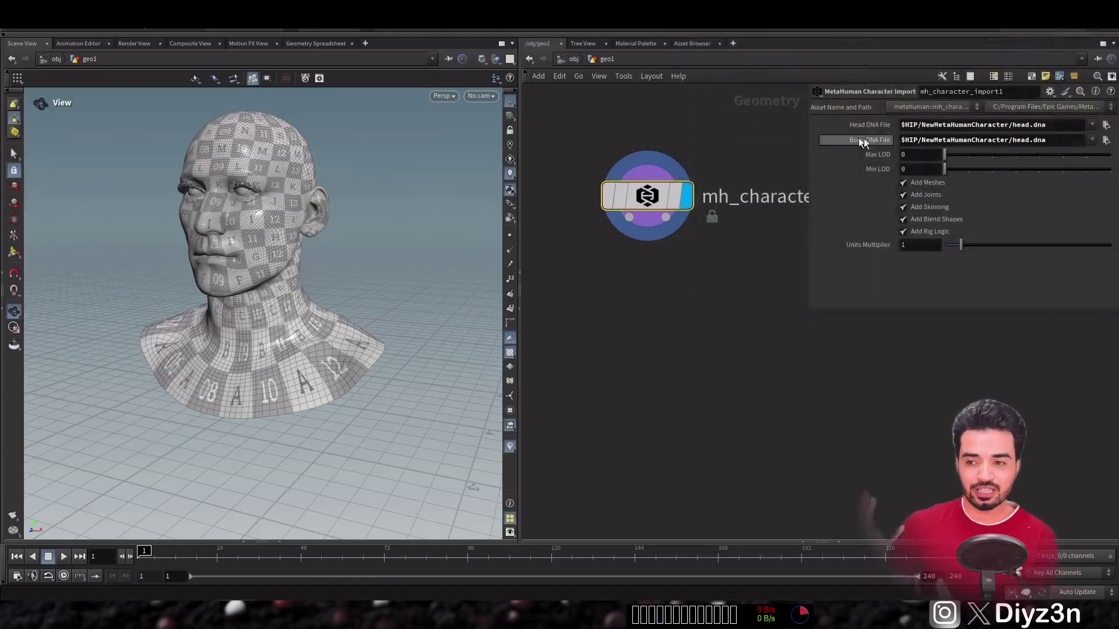
click(1106, 141)
double_click(841, 94)
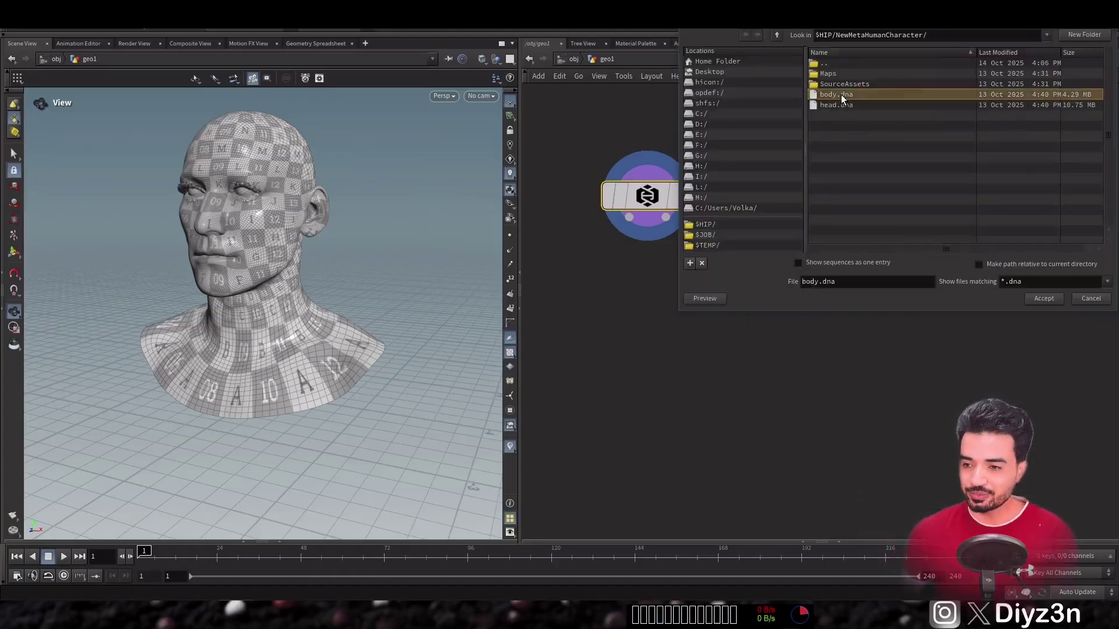
scroll(191, 392, down, 5)
scroll(191, 392, up, 5)
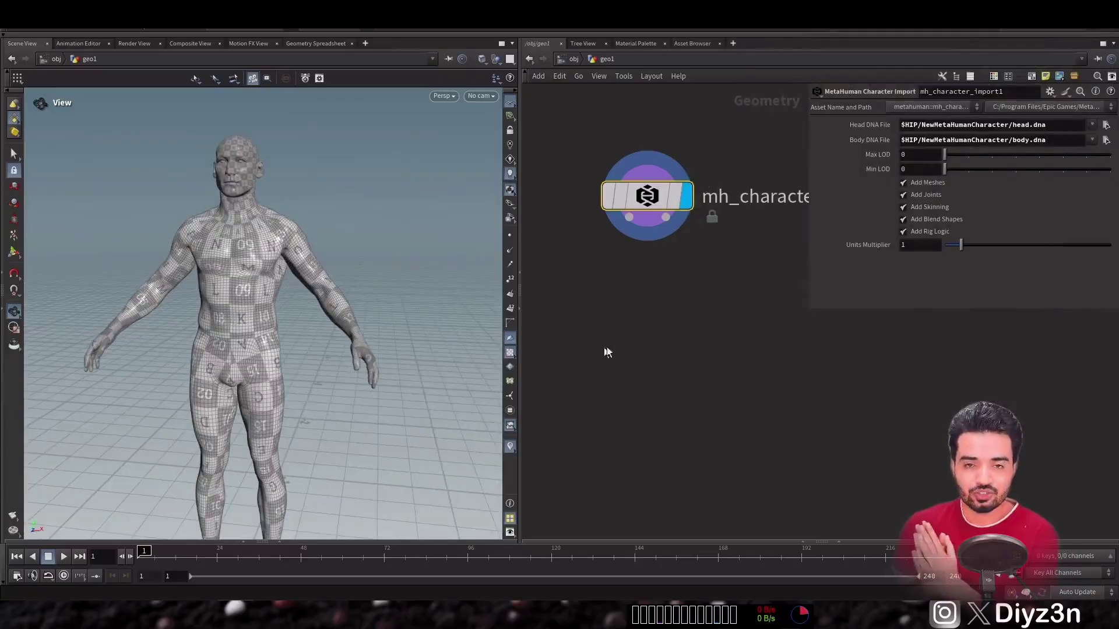
Step: Inspect the import node's Capture Pose output by displaying it through a temporary Null node, and delete that Null
key(Tab)
click(630, 321)
key(Tab)
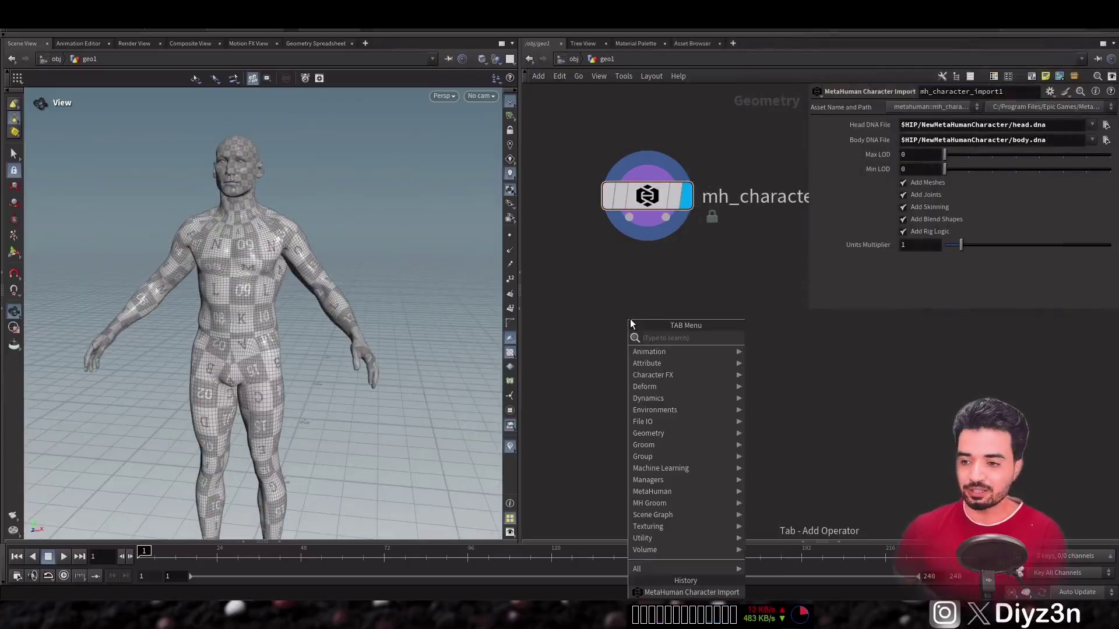
text(nu)
key(Return)
click(695, 298)
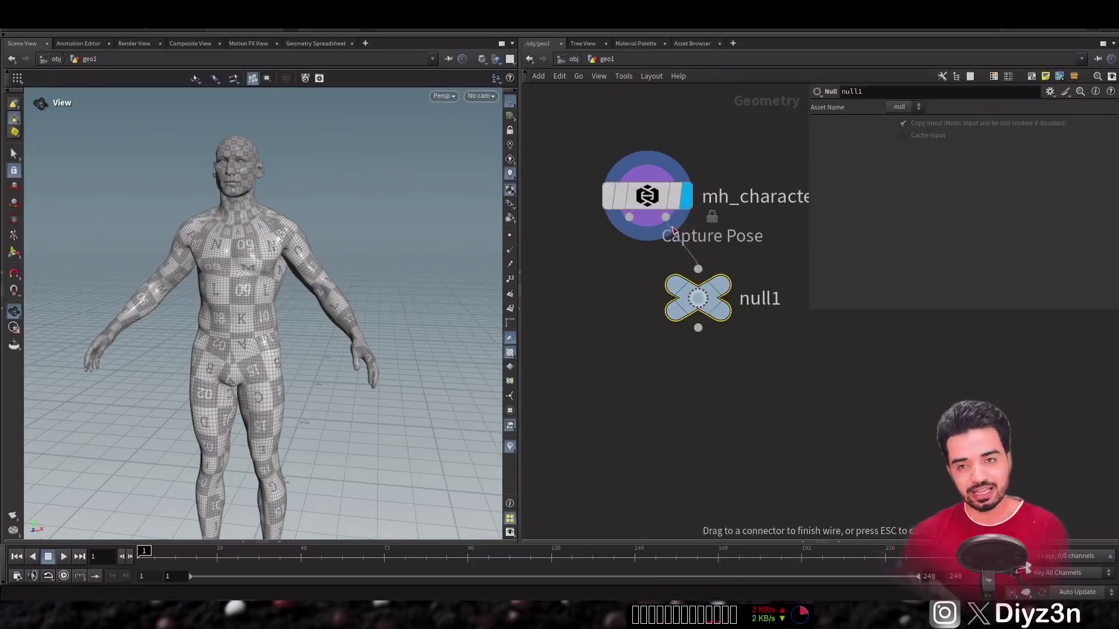
click(725, 285)
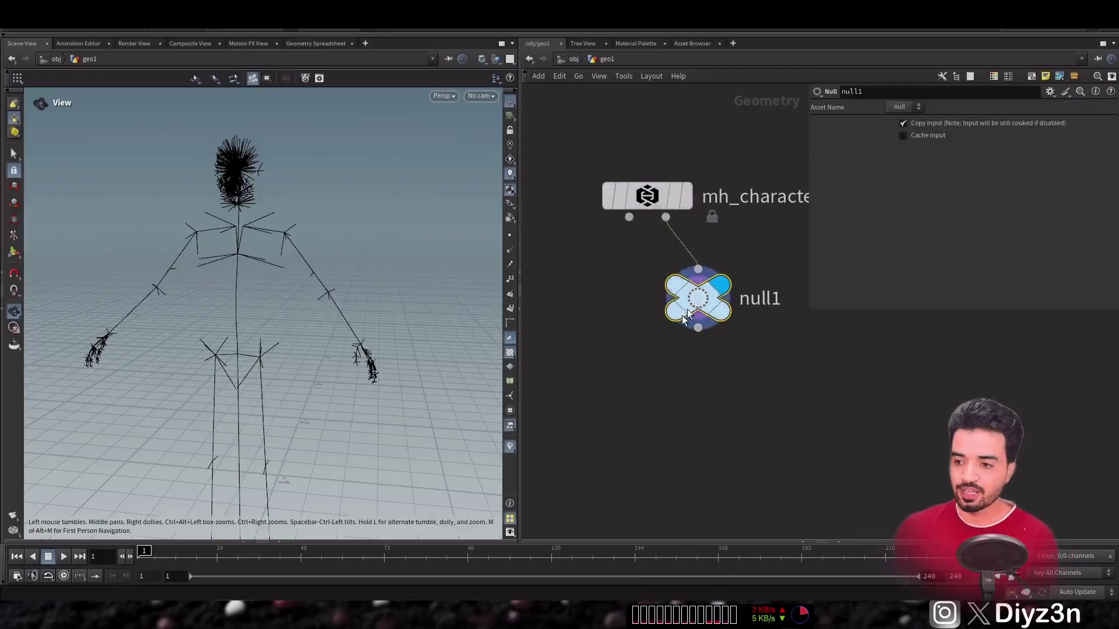
key(Delete)
Step: Add a Bone Deform node and connect the MetaHuman Character Import node's mesh and capture pose outputs to its first two inputs
key(Tab)
text(de)
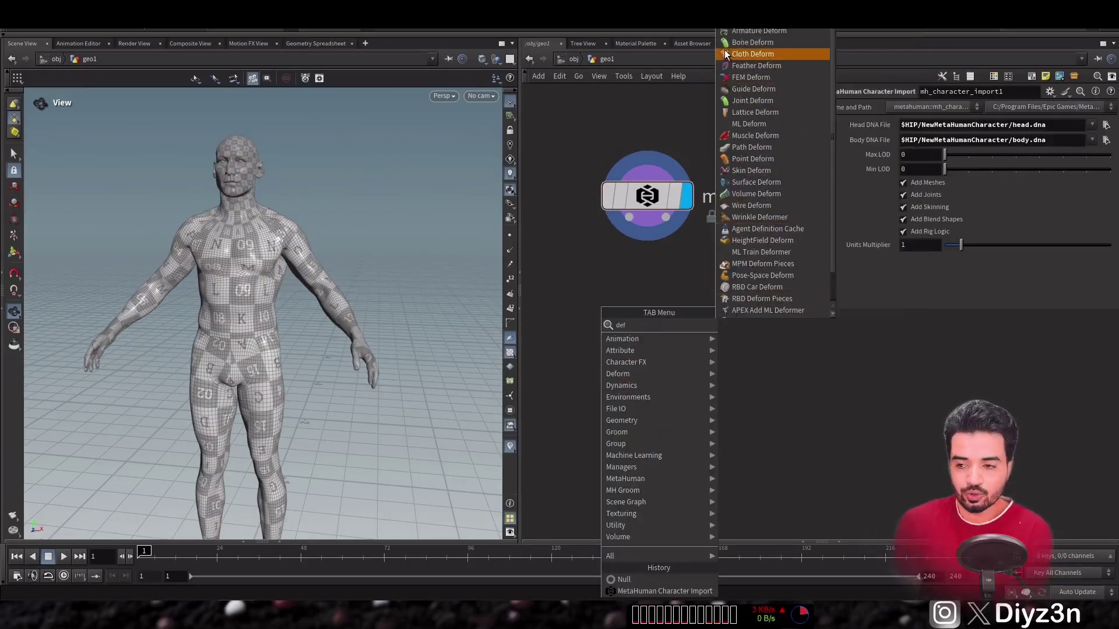
click(765, 53)
click(647, 379)
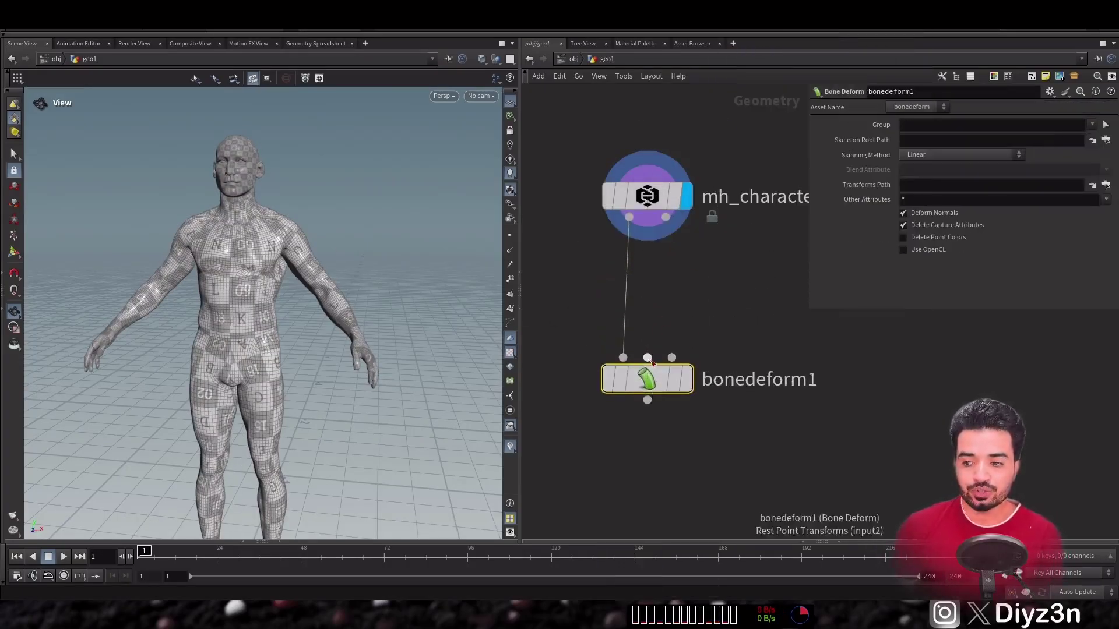
Step: Add a Rig Pose node between the Capture Pose output and Bone Deform's third input, and display the Bone Deform node
key(Tab)
text(rig)
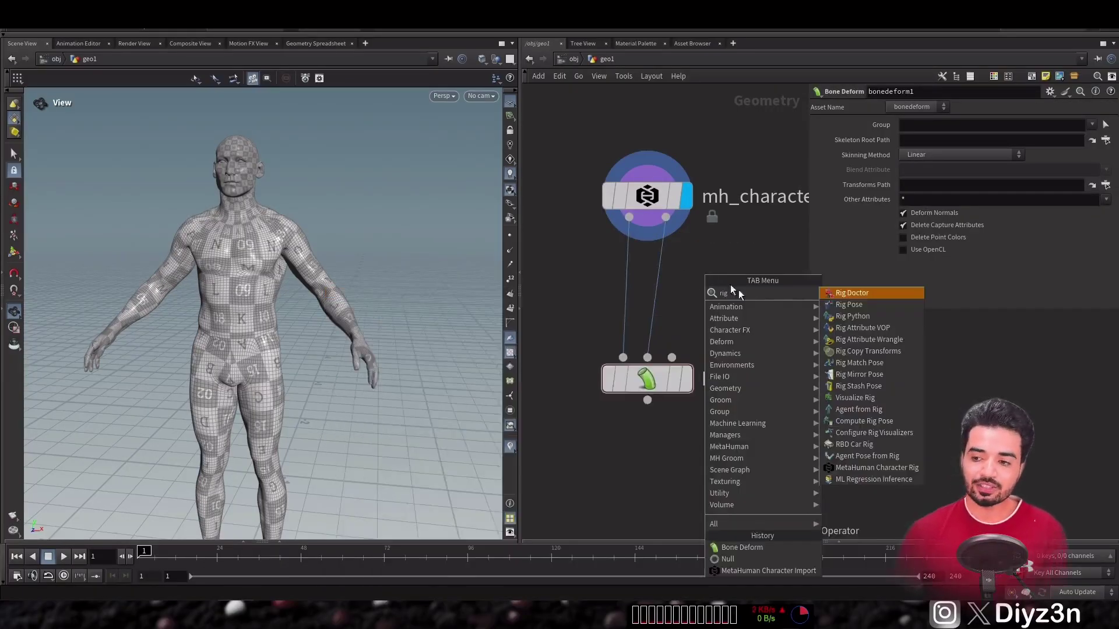
click(848, 303)
click(728, 281)
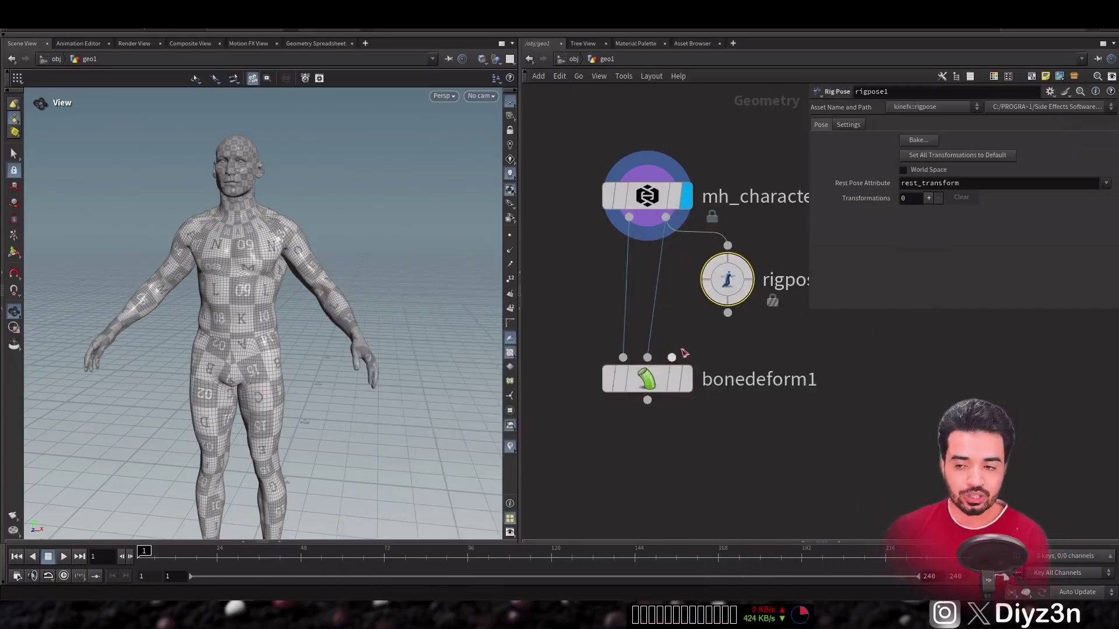
click(688, 379)
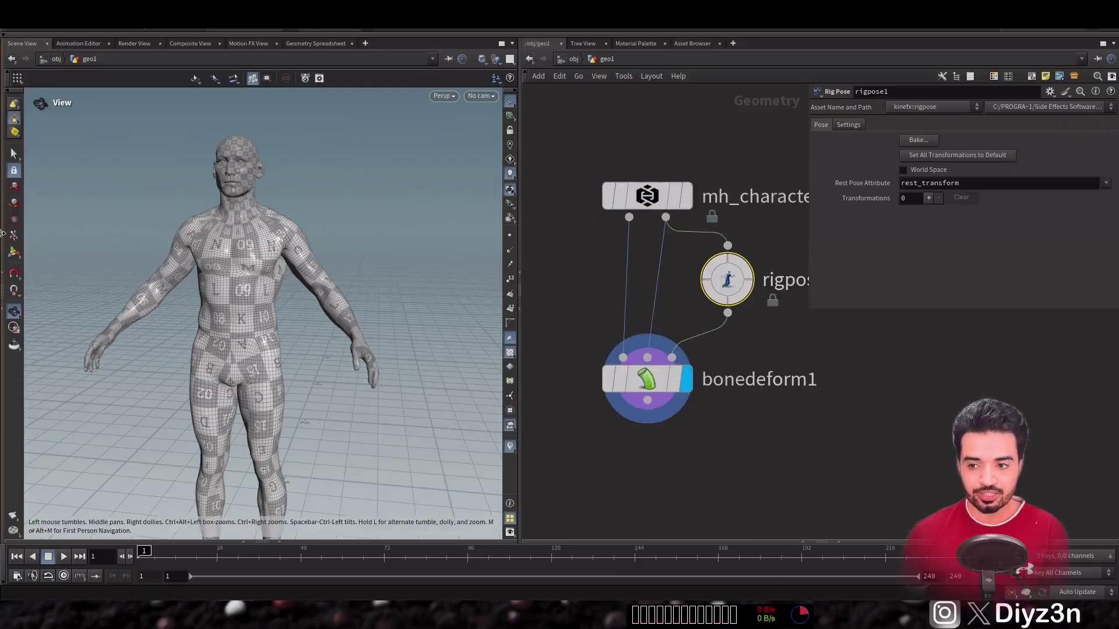
Step: Pose the upperarm_l joint with the Rig Pose tool, rotating it about -0.8 degrees in Y, and leave the tool
key(Return)
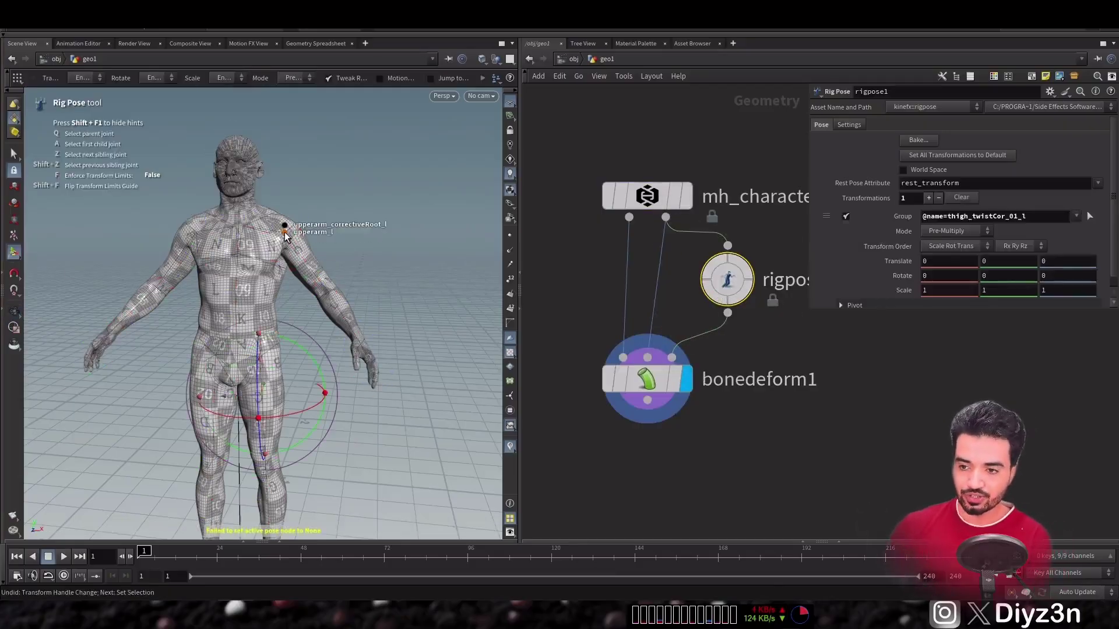
click(285, 233)
mouse_move(343, 253)
mouse_down()
mouse_move(343, 217)
mouse_move(333, 260)
mouse_move(324, 187)
mouse_move(348, 260)
mouse_up()
key(Escape)
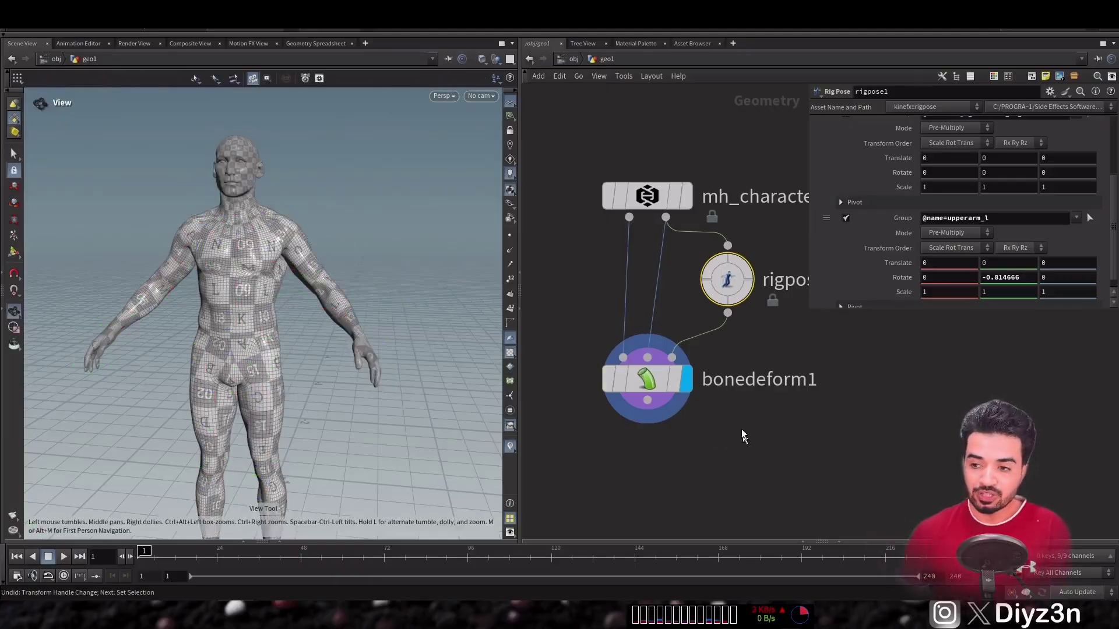
Step: Set the MetaHuman Character Import node's Max LOD and Min LOD to 6 and check the simplified mesh up close
click(653, 197)
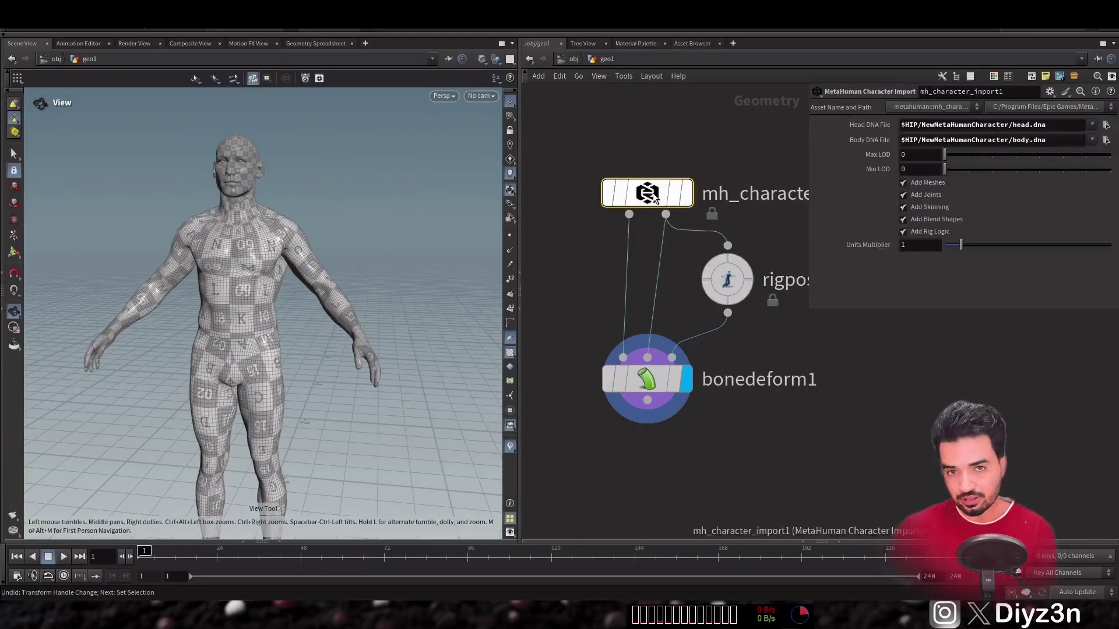
click(1015, 169)
drag(968, 155, 1086, 170)
click(1088, 155)
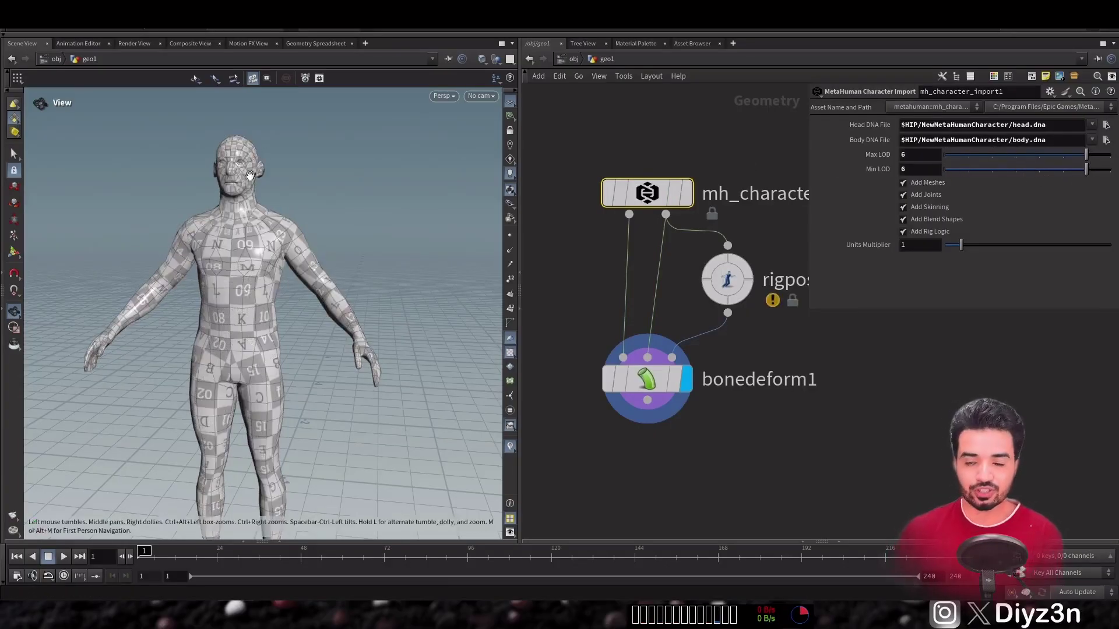
right_drag(247, 172, 501, 171)
drag(431, 192, 384, 233)
right_drag(385, 233, 222, 239)
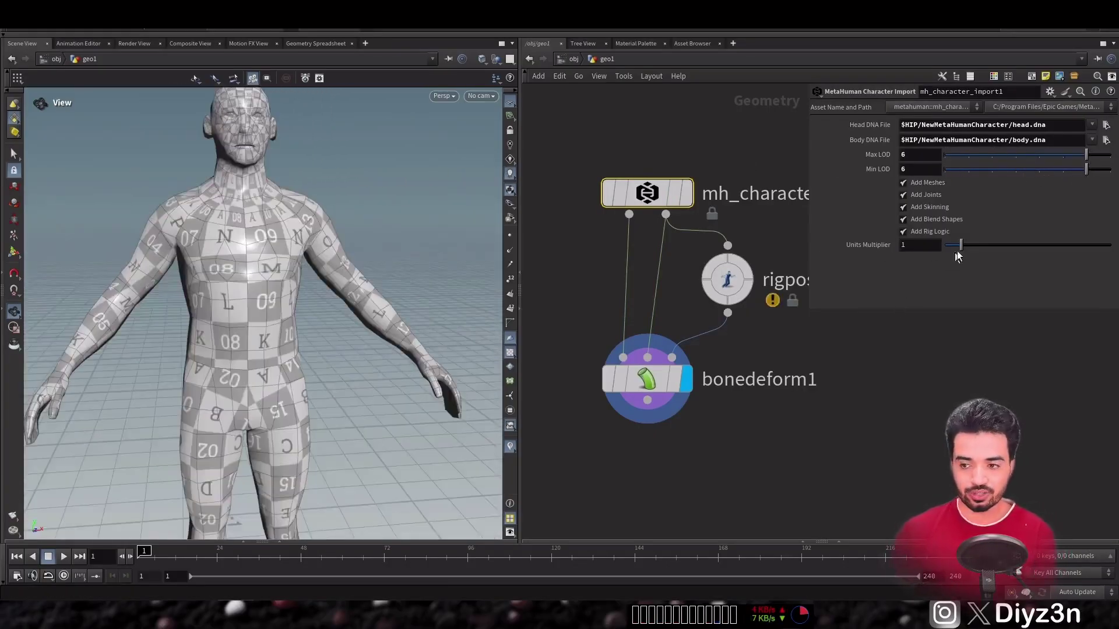
Step: Try adjusting the import node's Units Multiplier and restore its default, with the full body in view
drag(959, 247, 963, 250)
ctrl+middle_click(869, 247)
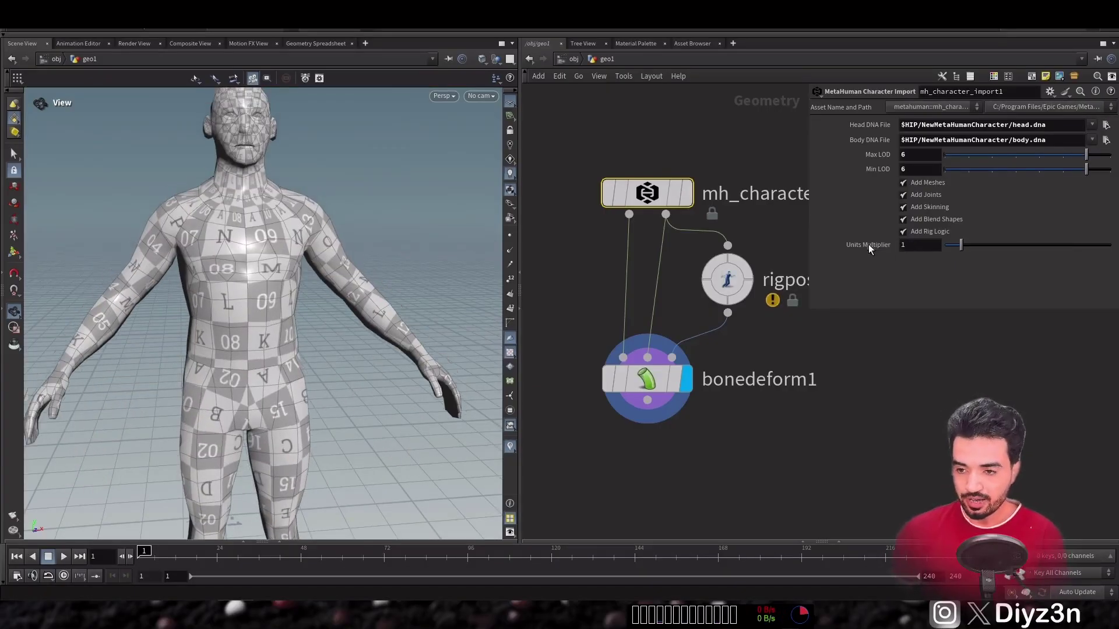
right_drag(307, 321, 263, 332)
drag(262, 332, 229, 350)
right_drag(229, 350, 251, 373)
middle_drag(251, 373, 257, 343)
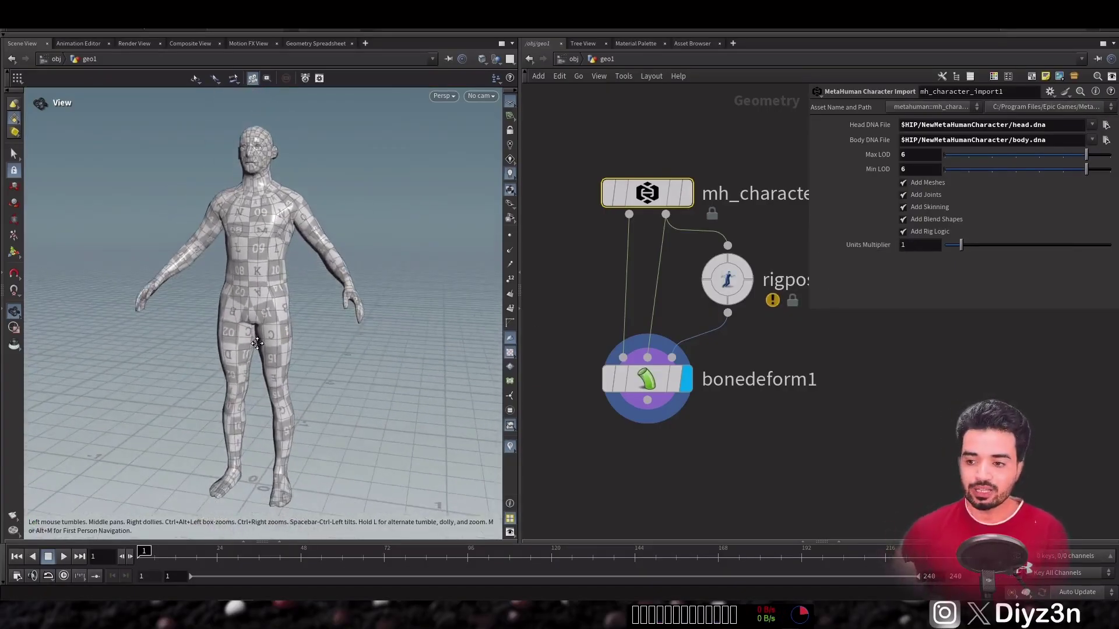
Step: Add a MetaHuman DNA import node above the existing character import network
scroll(687, 442, down, 3)
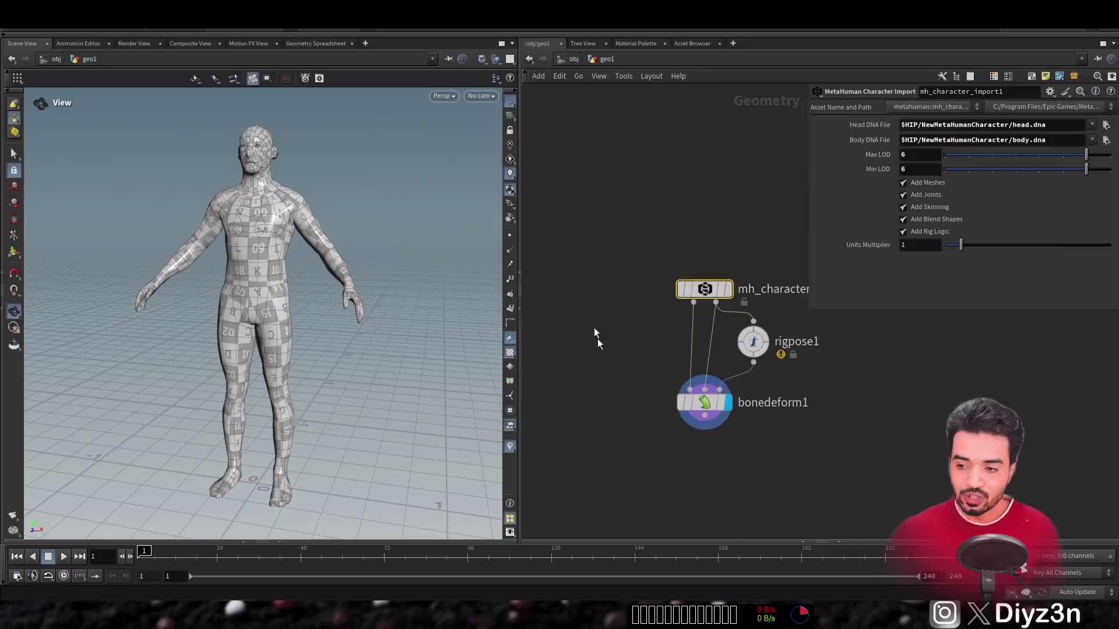
key(Tab)
mouse_move(642, 450)
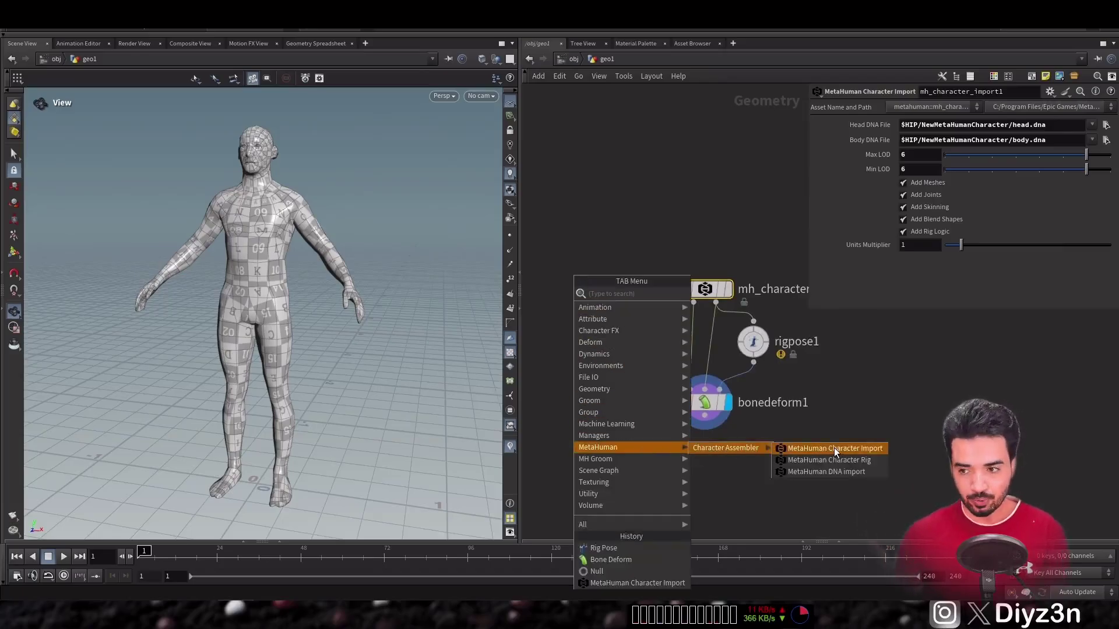
click(848, 474)
click(611, 260)
scroll(628, 306, up, 2)
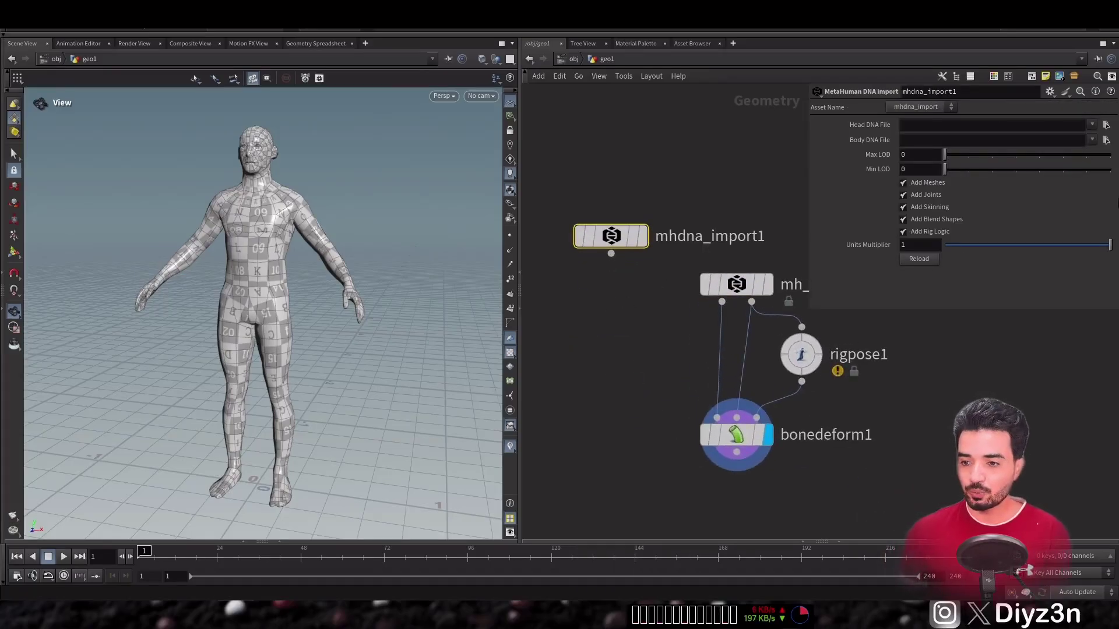
Step: Load head.dna and body.dna from $HIP/NewMetaHumanCharacter into the displayed DNA import node and set its Max and Min LOD to 2
click(1105, 125)
double_click(837, 105)
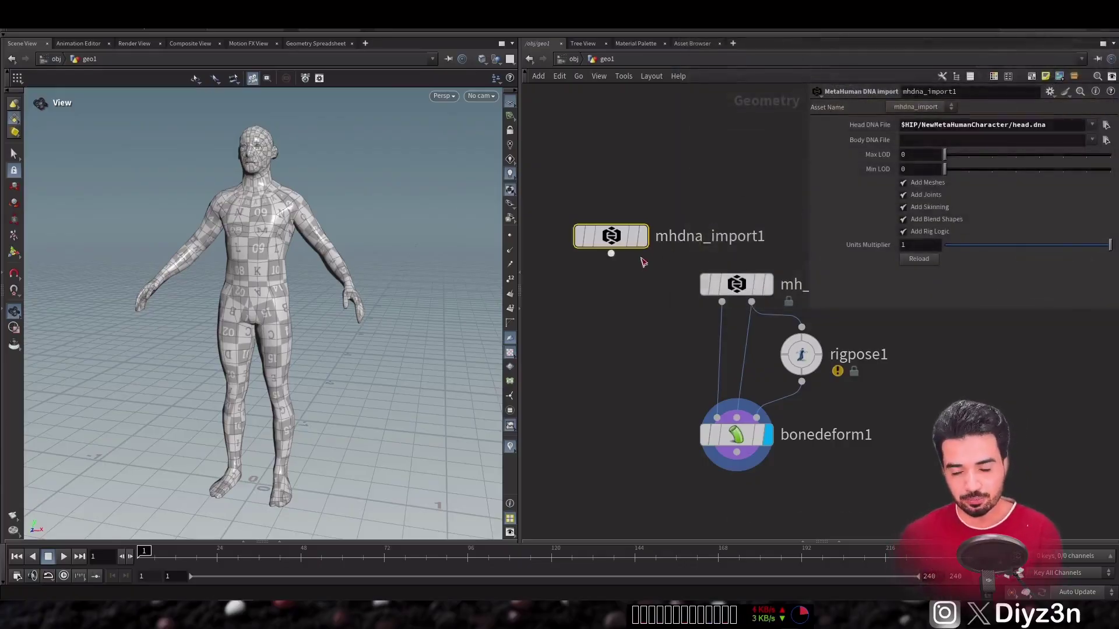
click(642, 244)
click(1107, 140)
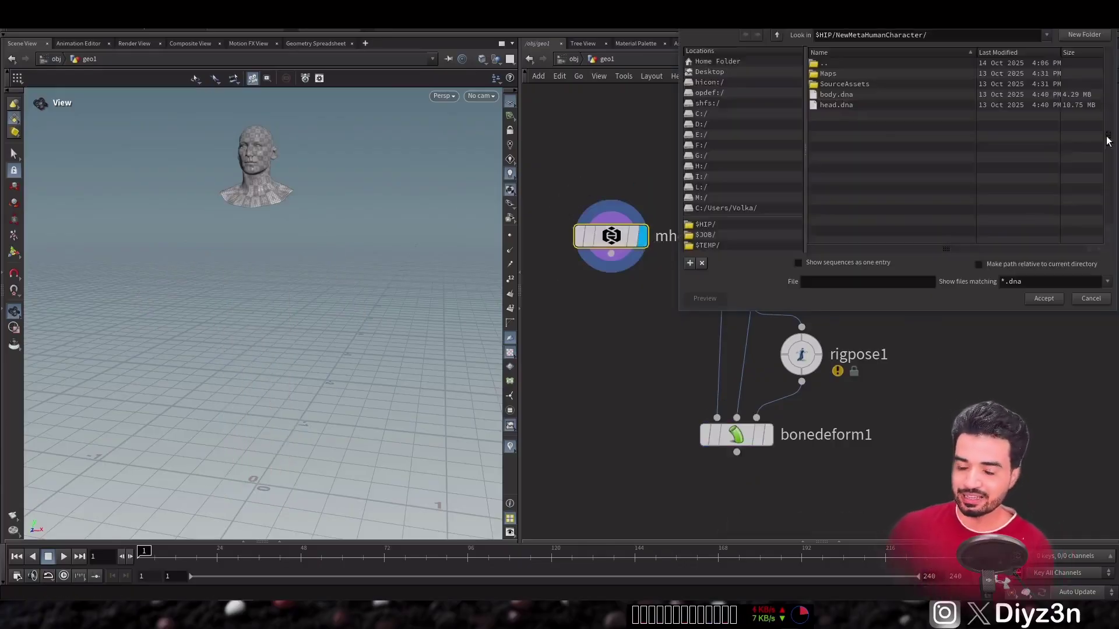
double_click(844, 96)
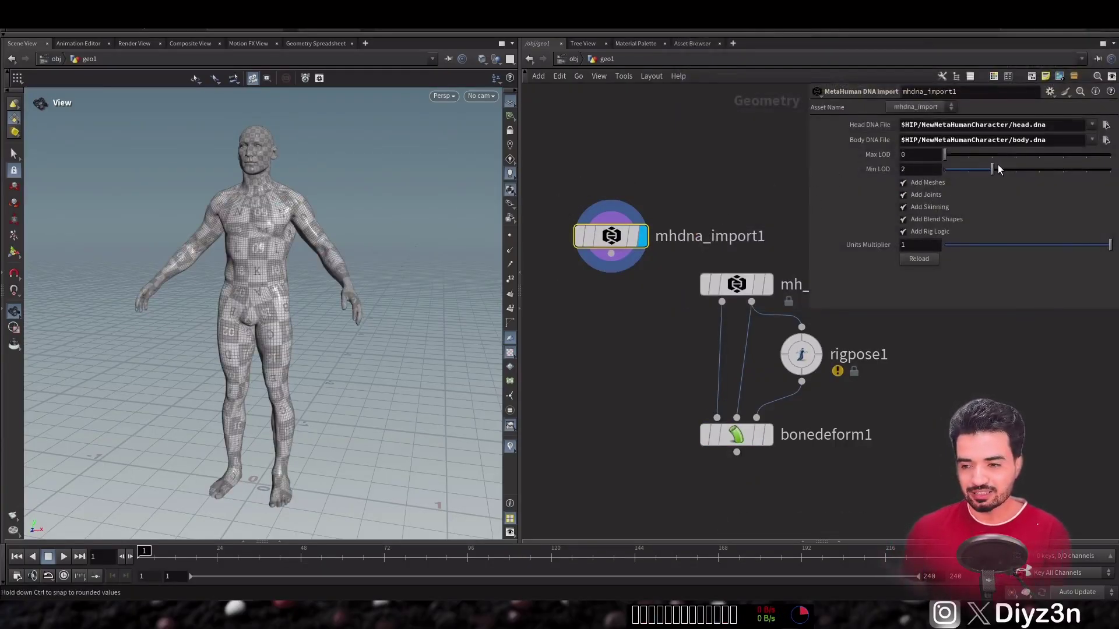
drag(998, 157, 1005, 163)
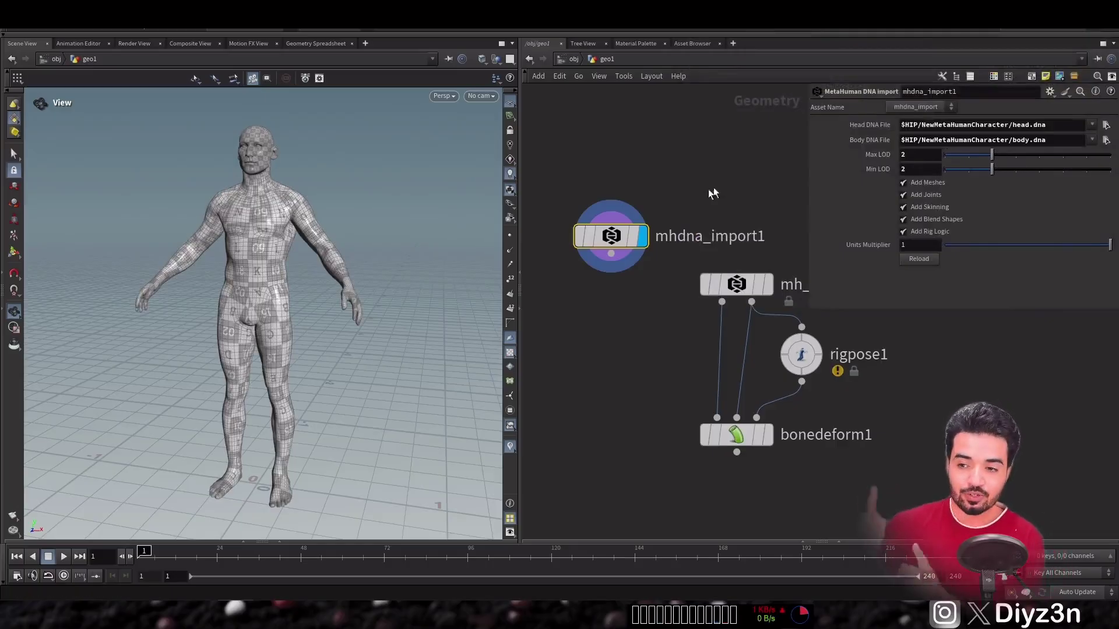
Step: Compare the geometry attributes of the DNA import node with those of the character import's mesh output through the Null
click(558, 235)
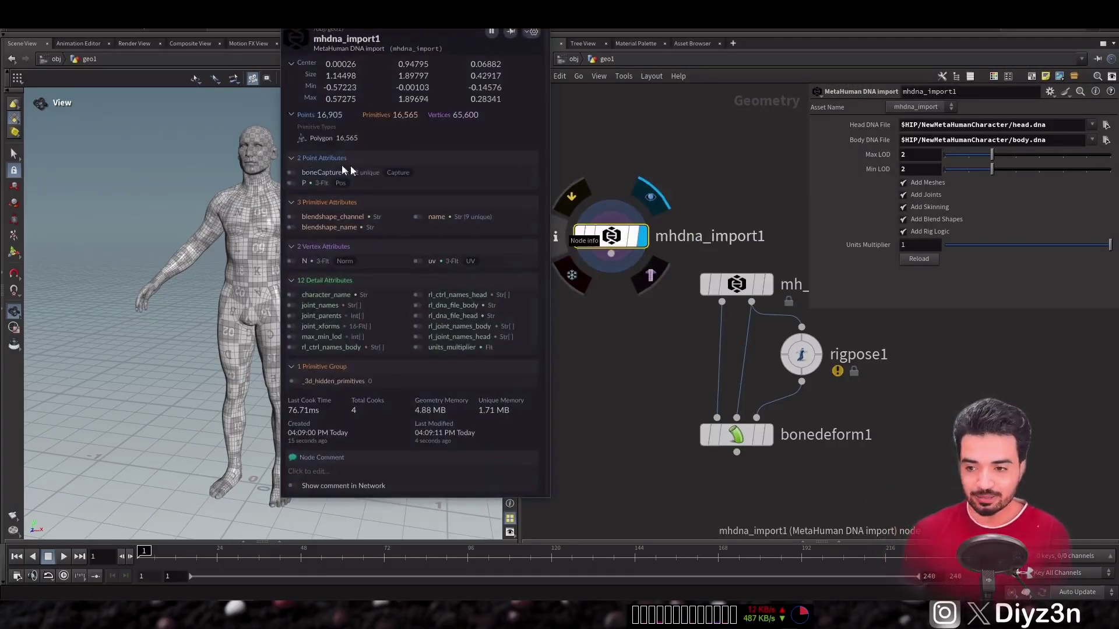
click(601, 363)
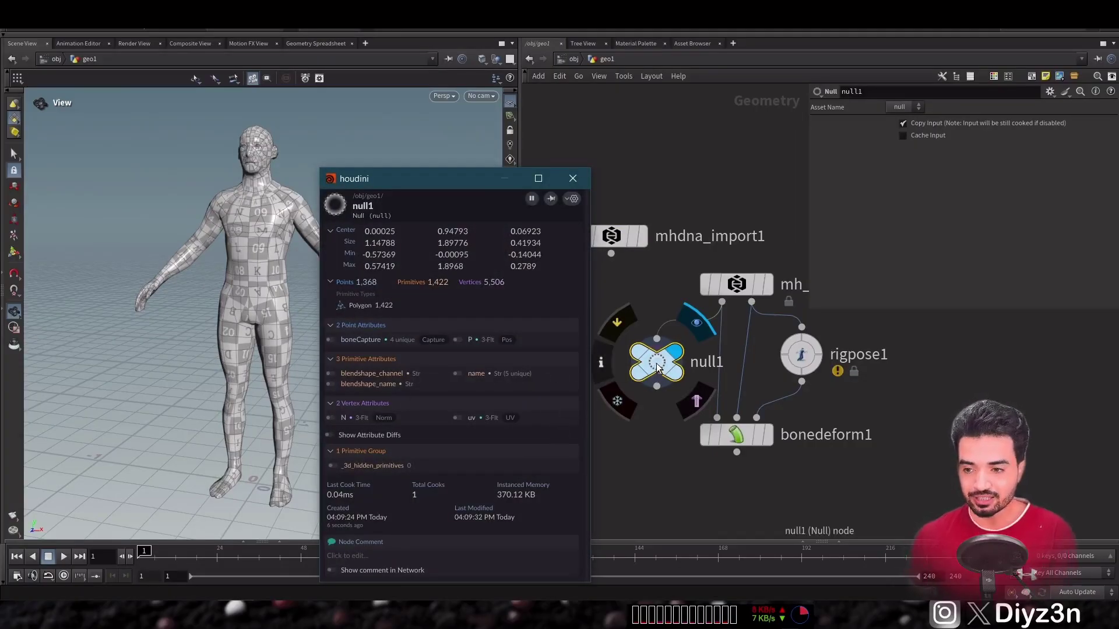
click(558, 235)
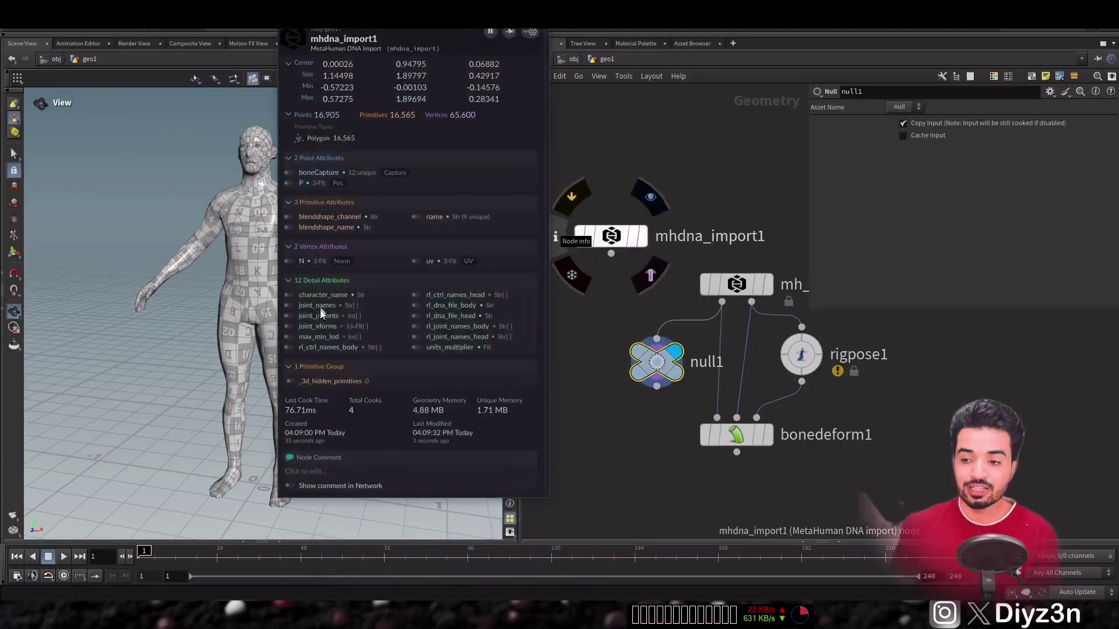
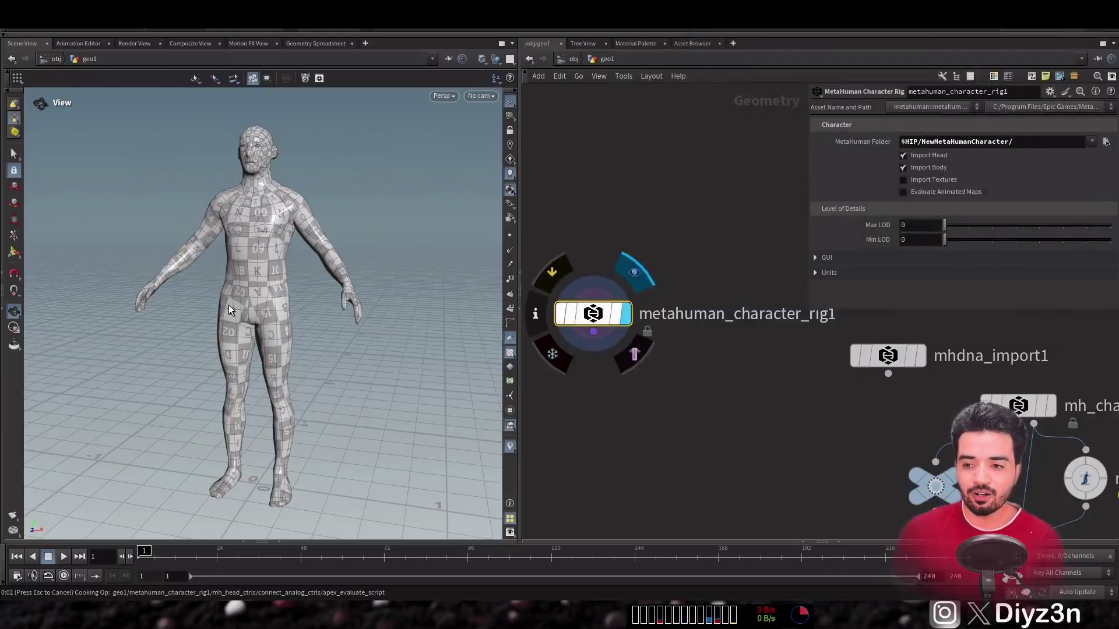
Step: Enable Import Textures on the MetaHuman Character Rig node and inspect the character's body and face up close
mouse_move(239, 250)
mouse_down()
mouse_move(280, 233)
mouse_move(368, 237)
mouse_up()
right_drag(368, 238, 621, 162)
drag(361, 204, 420, 210)
right_drag(420, 209, 165, 245)
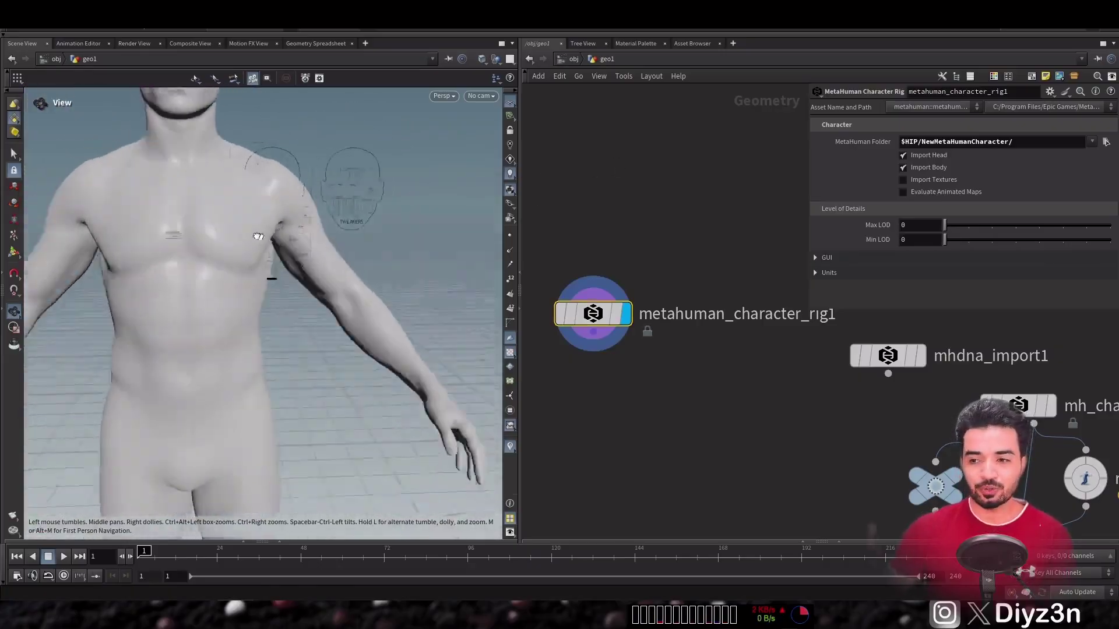
drag(165, 245, 294, 251)
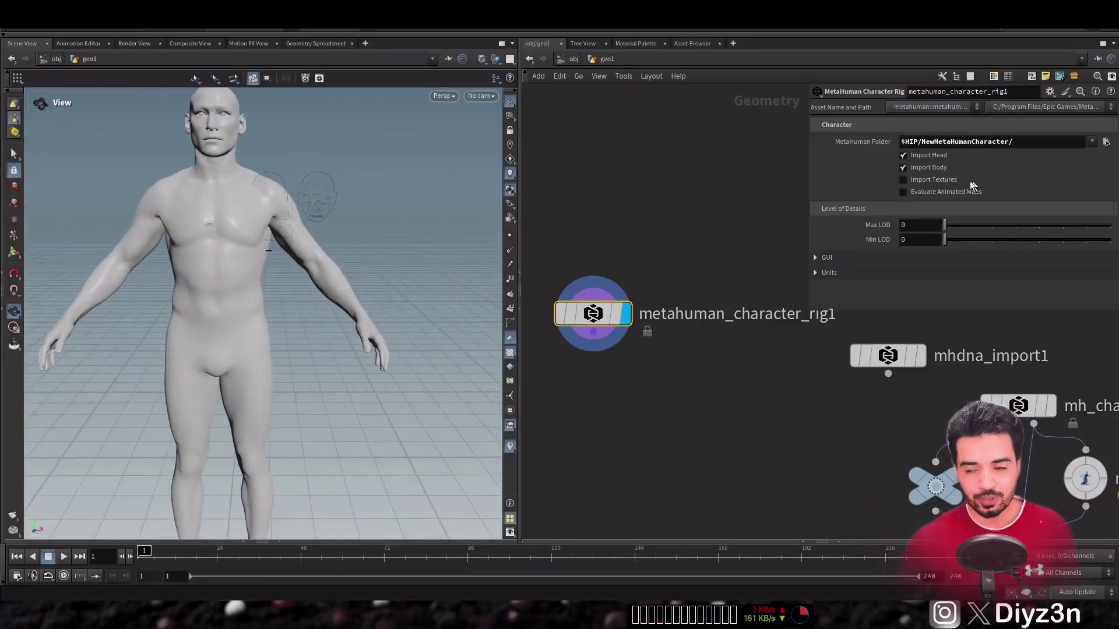
drag(268, 237, 224, 215)
scroll(224, 215, up, 5)
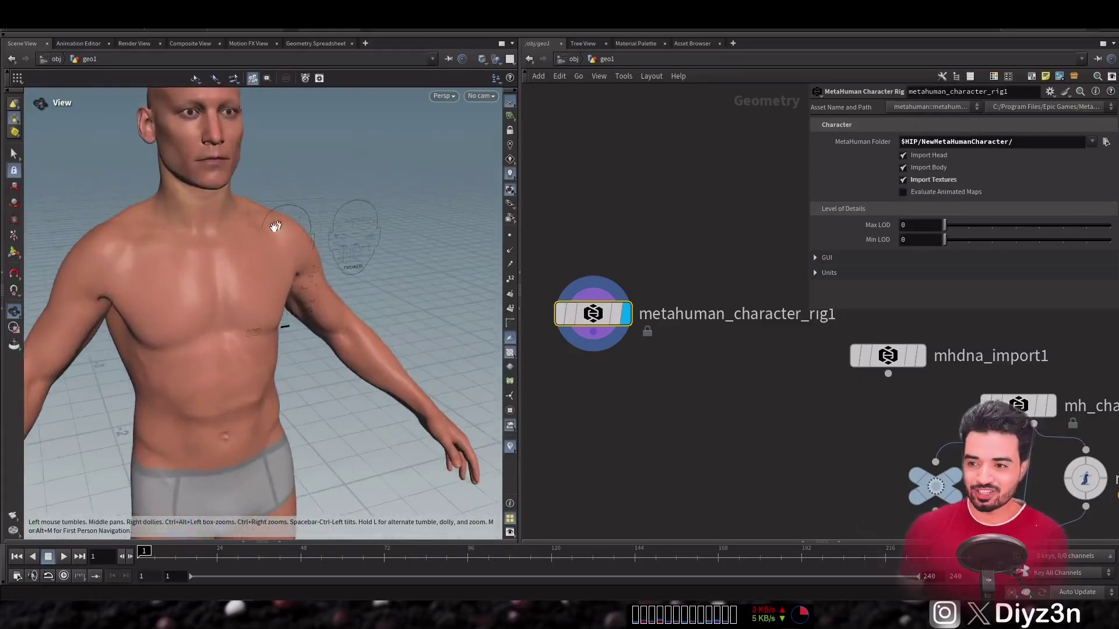
Step: Review the MetaHuman Character Rig node's GUI settings and the packed contents listed in its node info
click(825, 257)
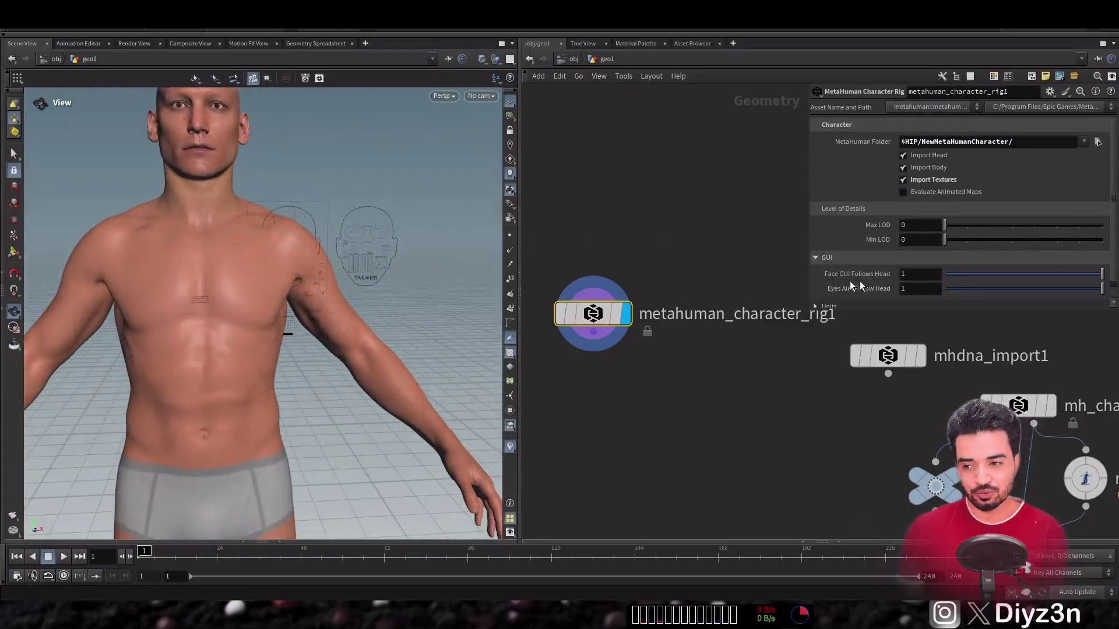
click(897, 259)
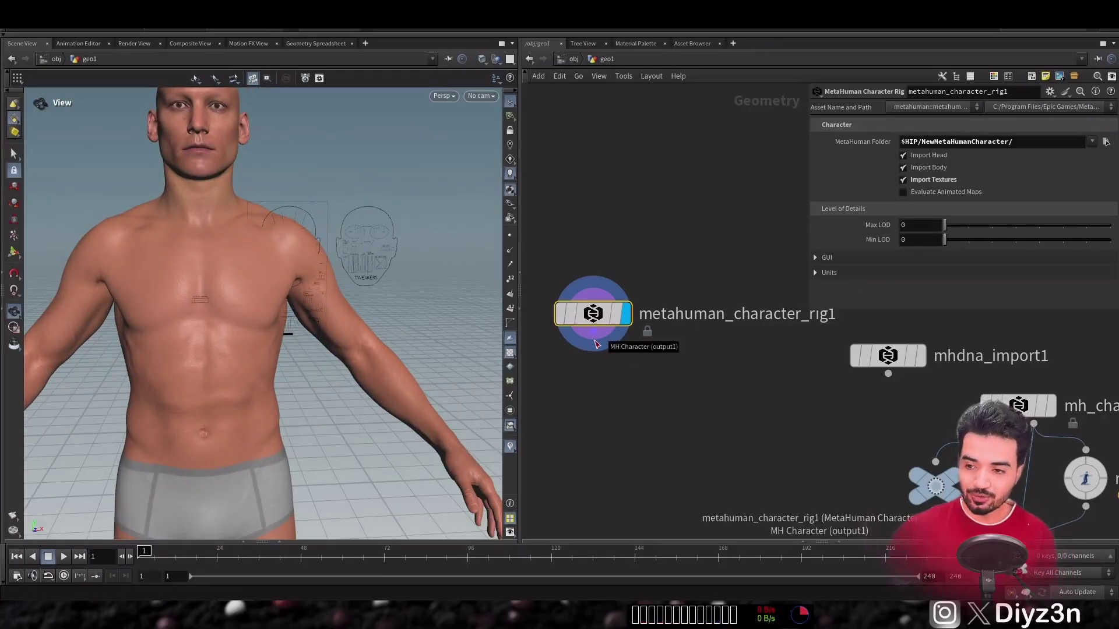
middle_drag(612, 412, 640, 369)
mouse_move(596, 293)
click(557, 266)
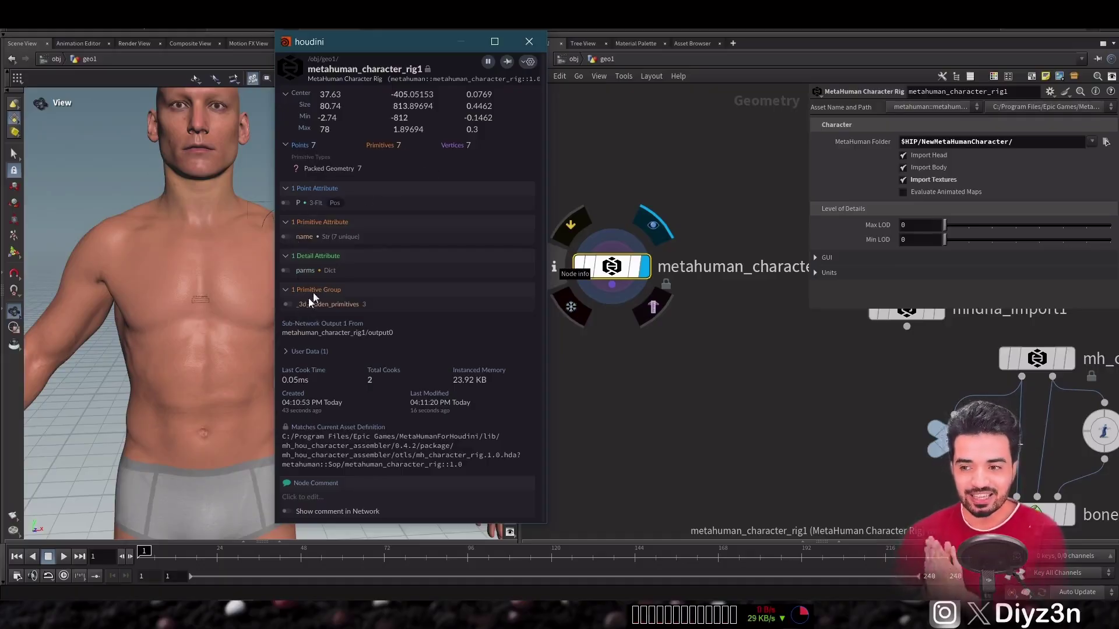
click(530, 42)
Step: Add an APEX Unpack Character node beneath the MetaHuman Character Rig node, connect it to the rig's output, and display it
right_drag(177, 301, 115, 327)
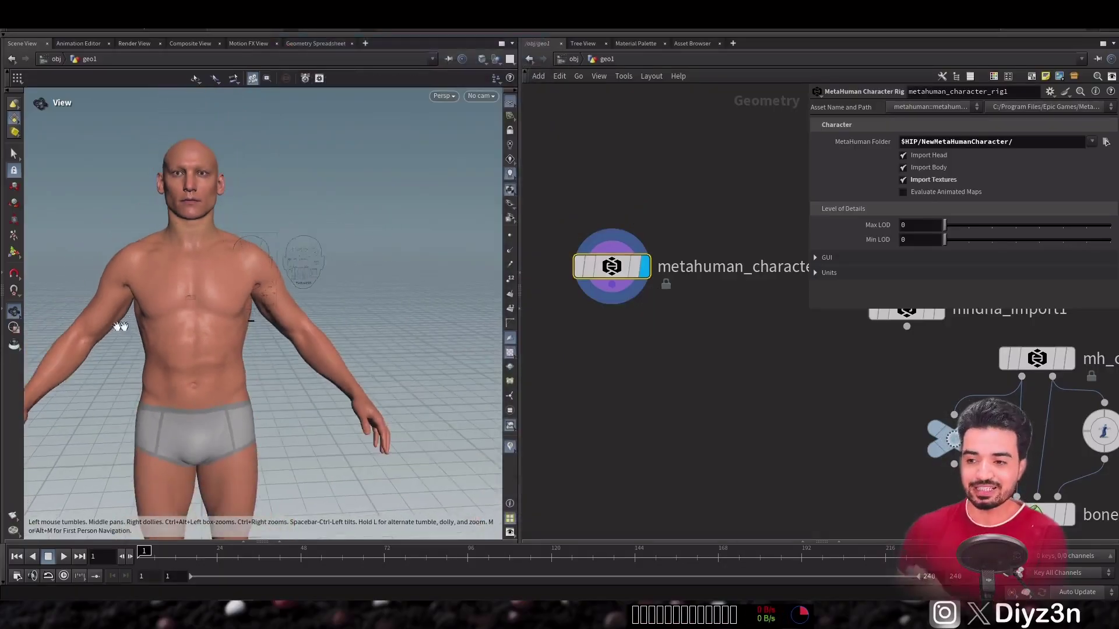
middle_drag(115, 327, 219, 260)
key(Tab)
mouse_move(629, 292)
mouse_move(723, 292)
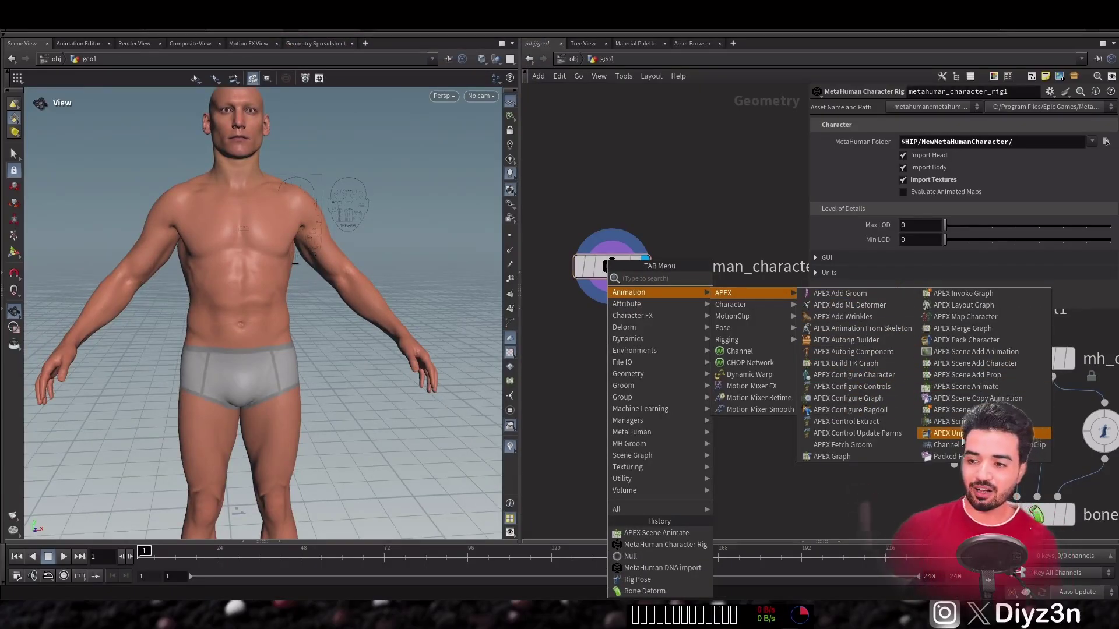
click(961, 437)
click(623, 336)
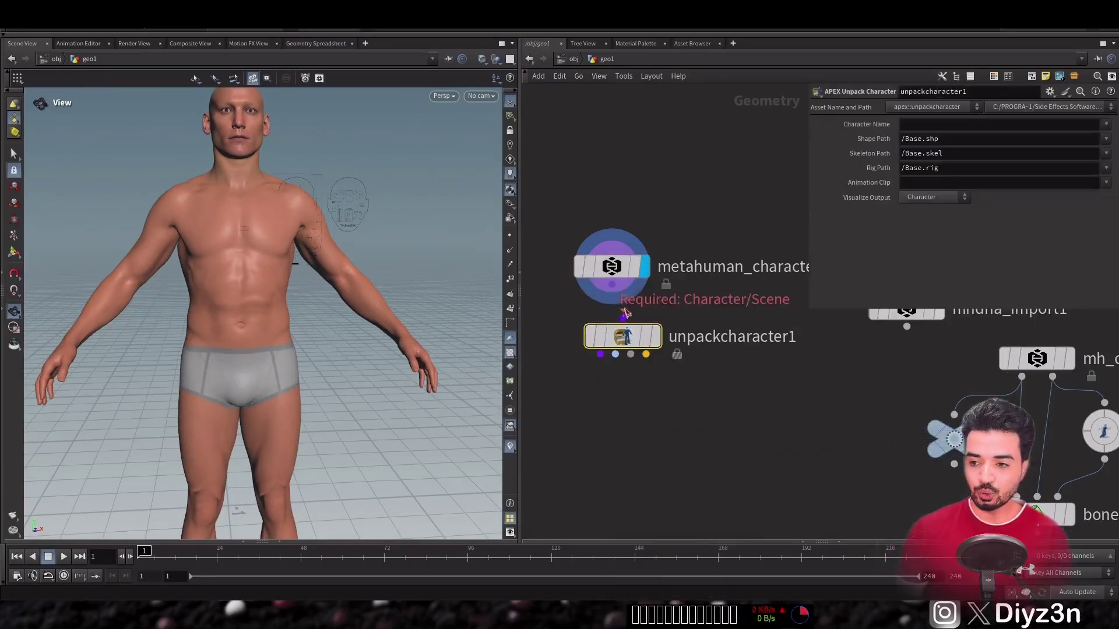
drag(629, 335, 618, 337)
click(644, 338)
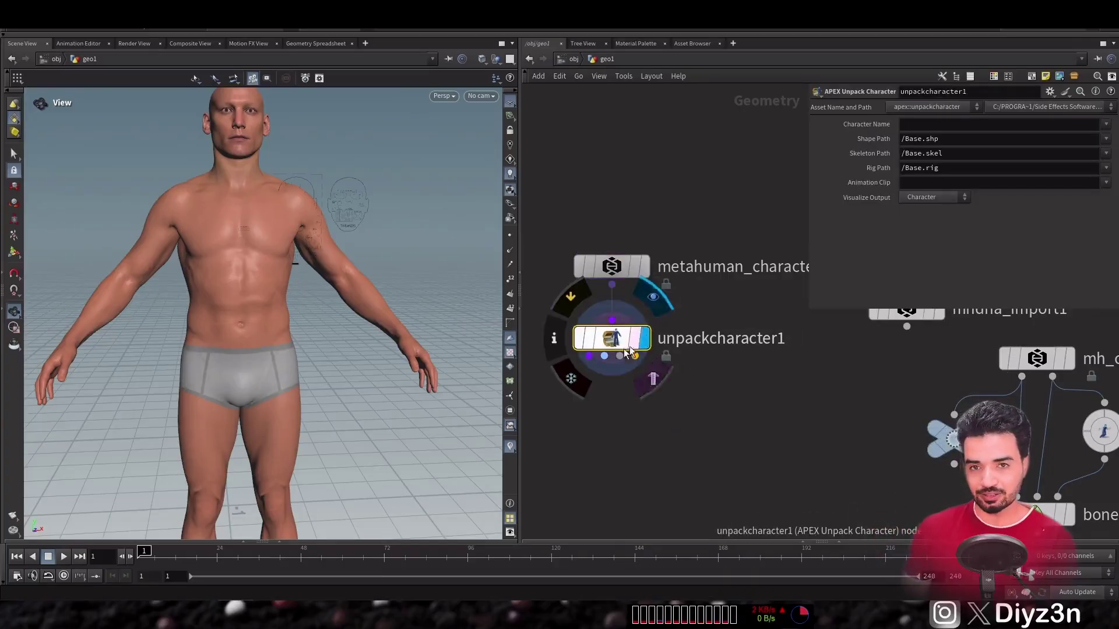
Step: Add a Null beneath the APEX Unpack Character node, connect it to the first output, display it, and read its node info
right_drag(279, 294, 265, 298)
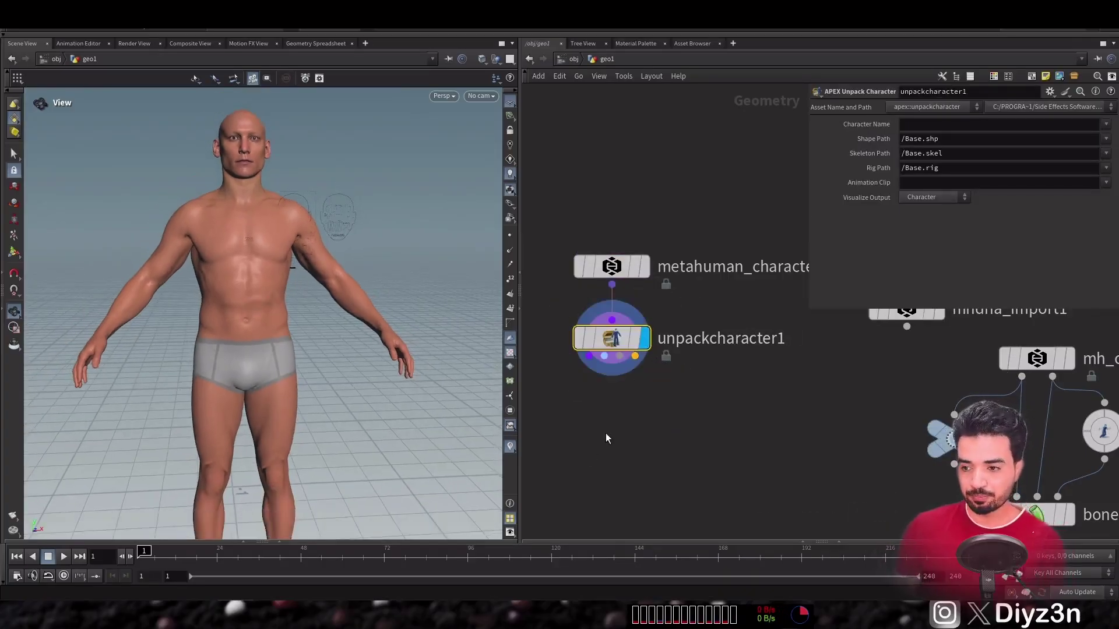
key(Tab)
text(nu)
click(738, 279)
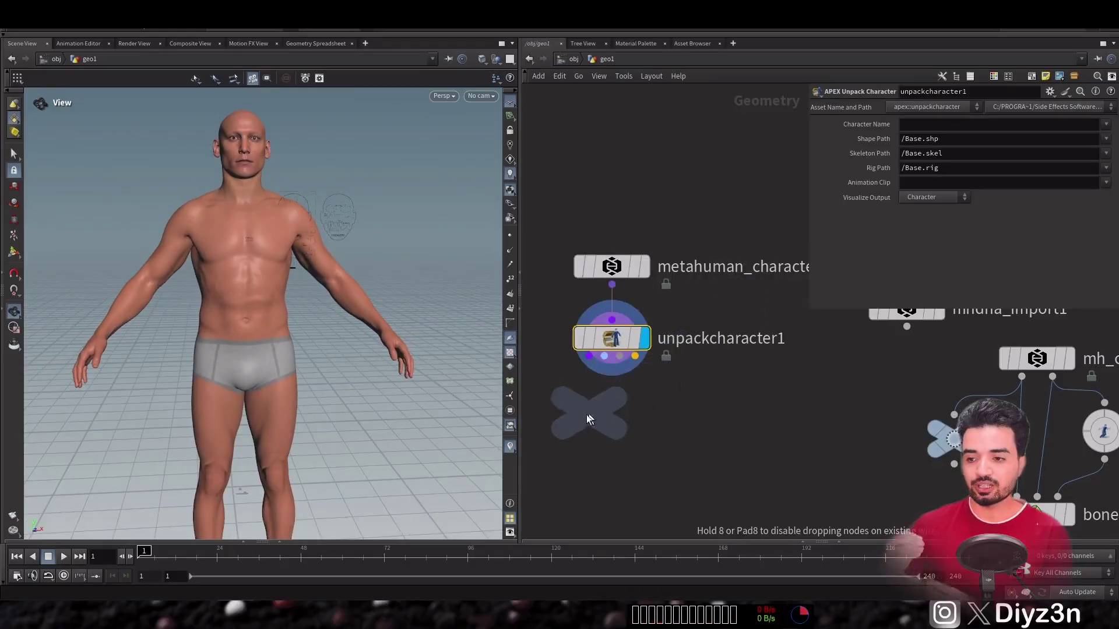
click(580, 436)
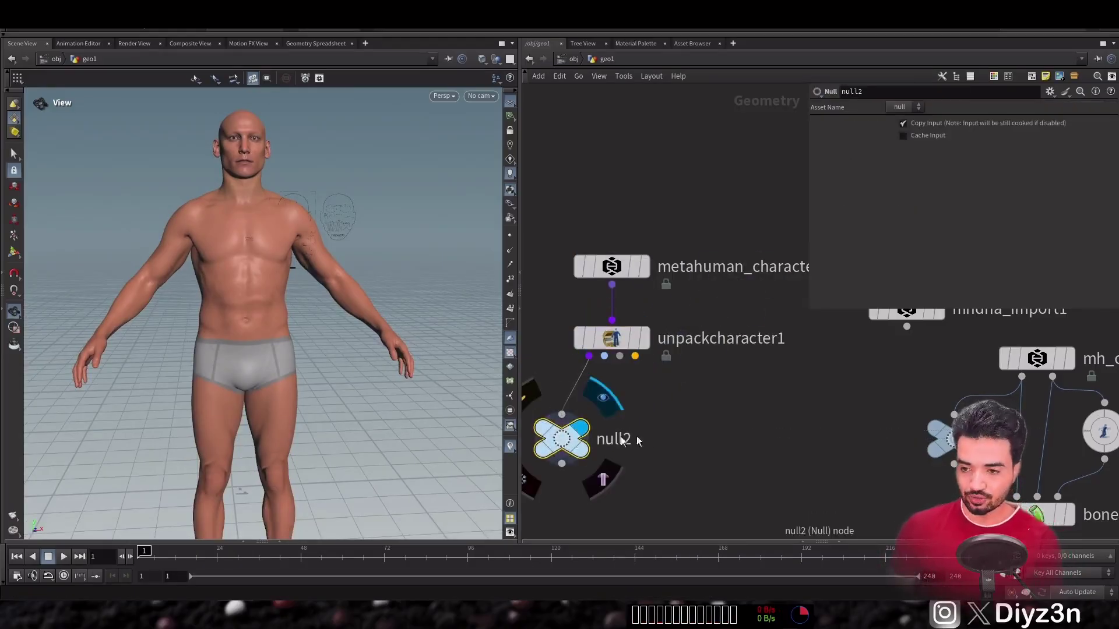
click(534, 421)
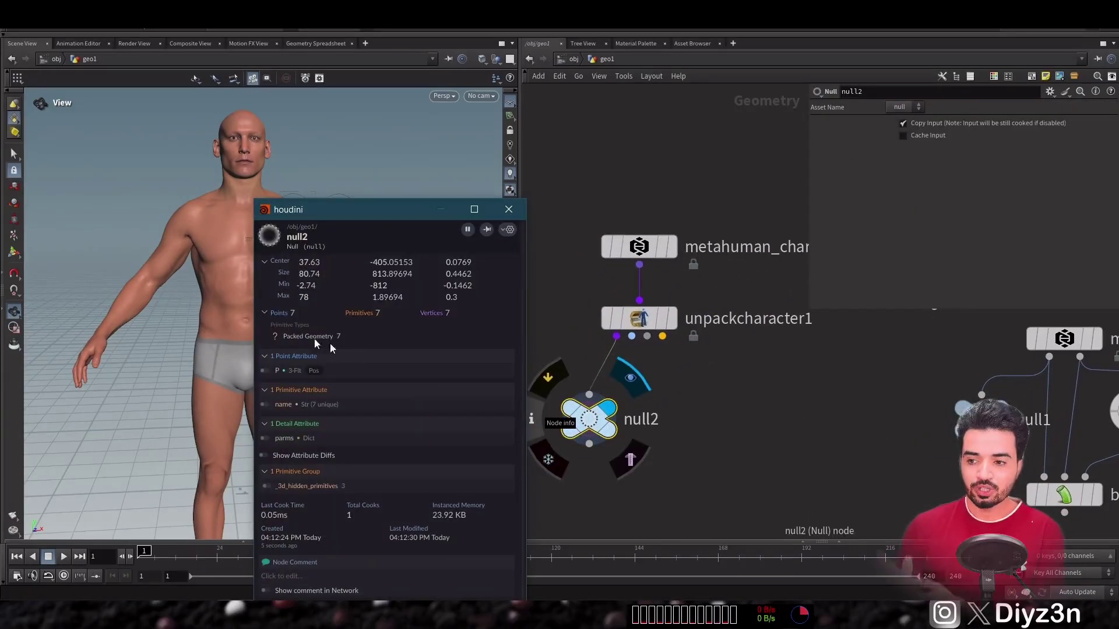
Step: Rewire the Null to the Unpack Character node's Skin output and examine the mesh and its attributes
drag(622, 352, 632, 337)
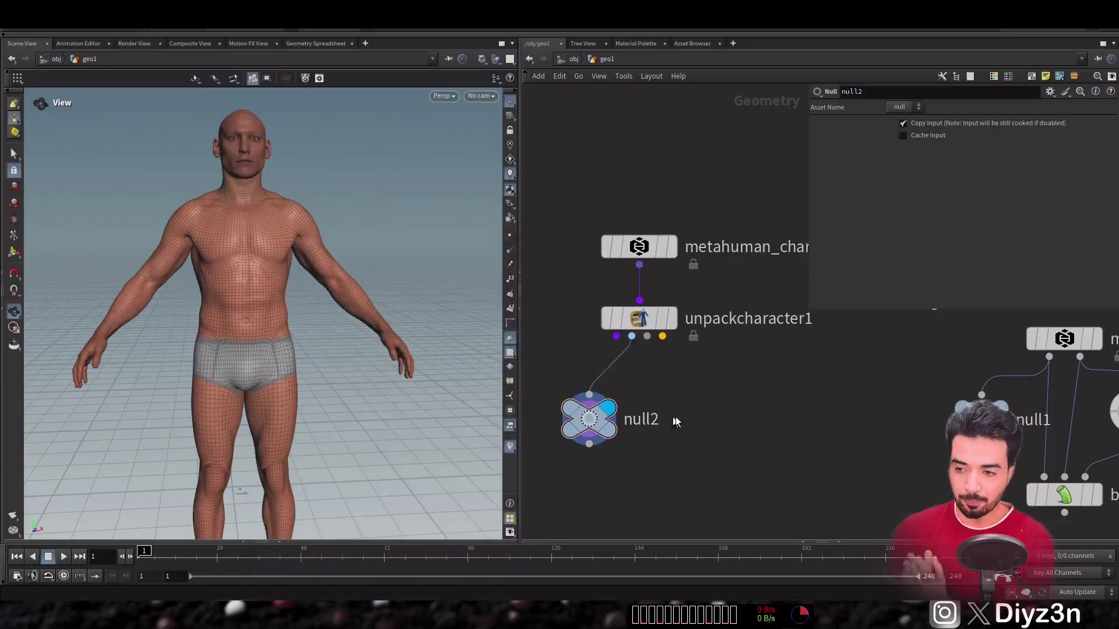
middle_drag(670, 419, 712, 397)
click(576, 397)
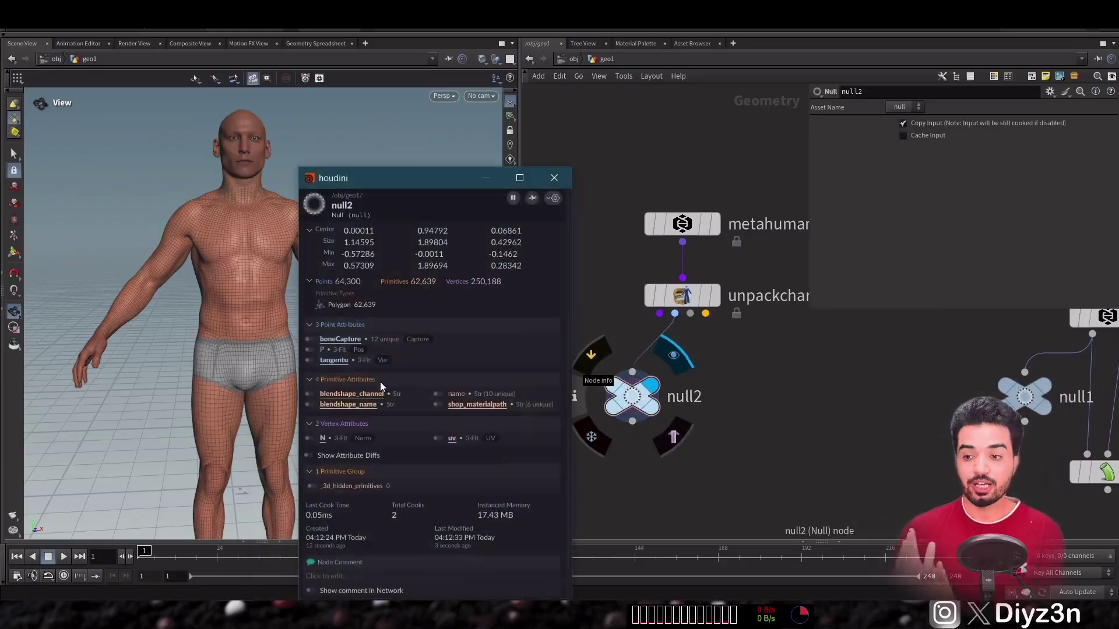
mouse_move(232, 233)
mouse_down()
mouse_move(155, 262)
mouse_move(209, 234)
mouse_up()
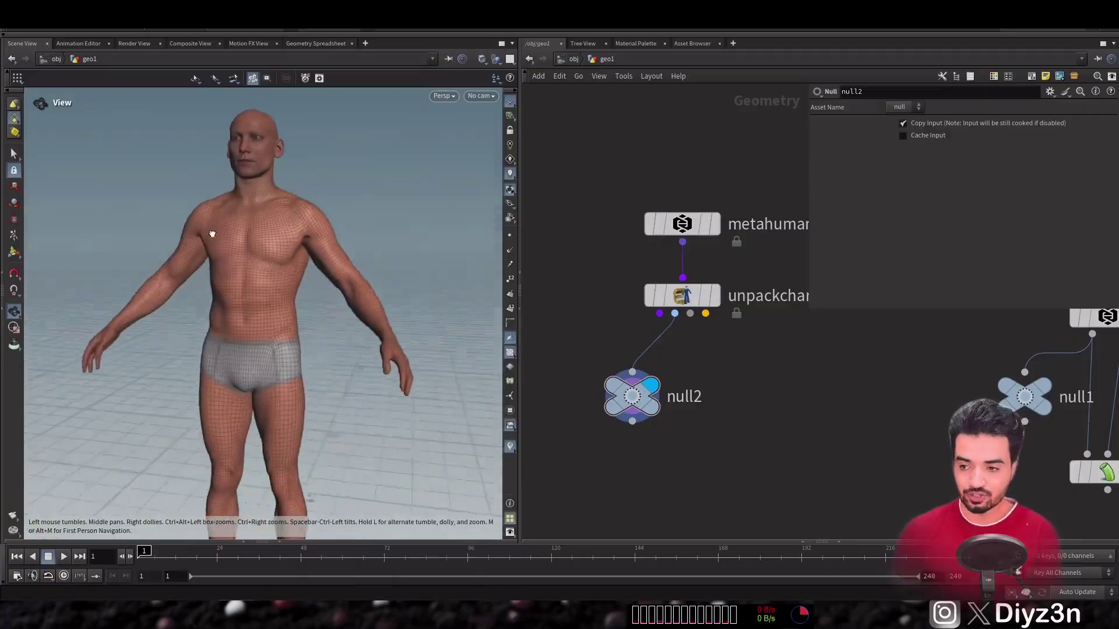
Step: Preview the Unpack Character node's third output and its Animated Pose output through the Null, and delete the Null
drag(633, 371, 690, 313)
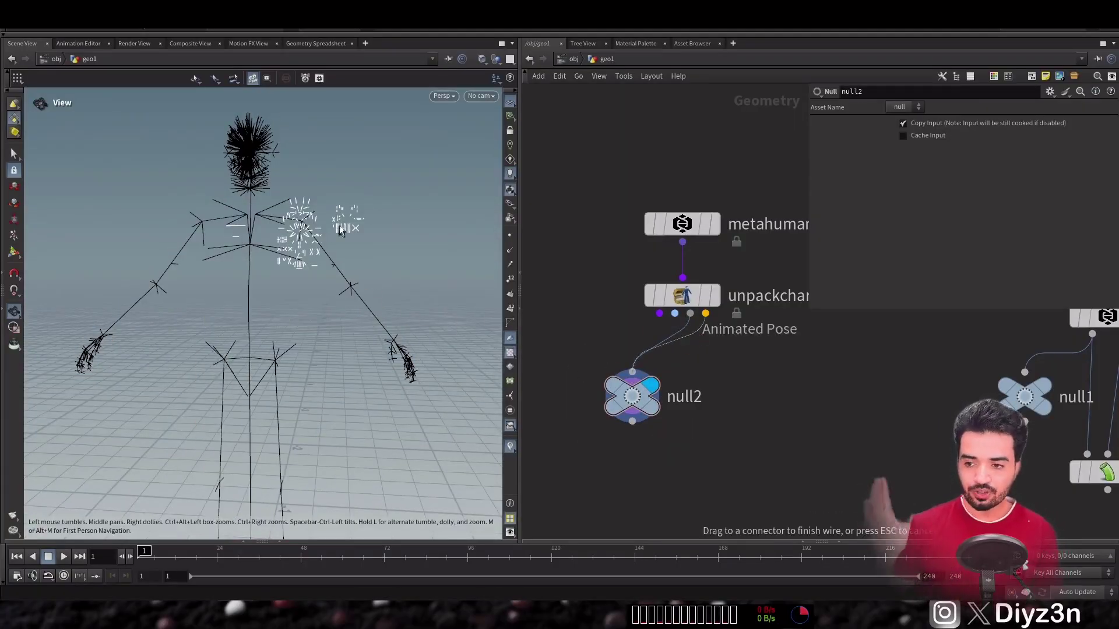
click(705, 314)
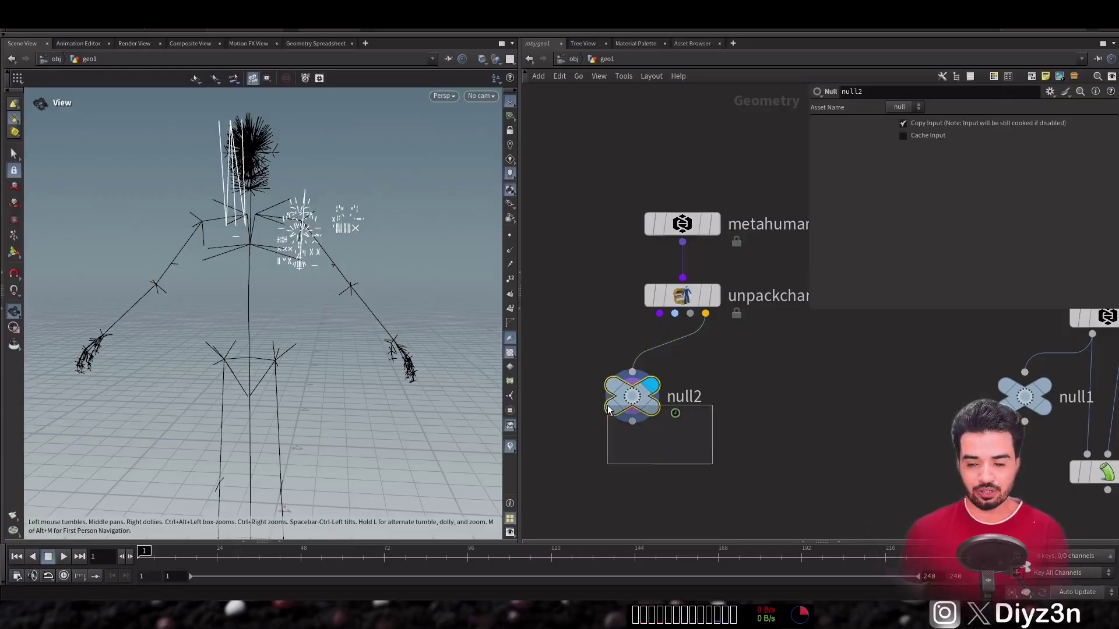
key(Delete)
Step: Add a Bone Deform node, feed it the Unpack Character node's Skin, third and Animated Pose outputs, and display it
key(Tab)
text(def)
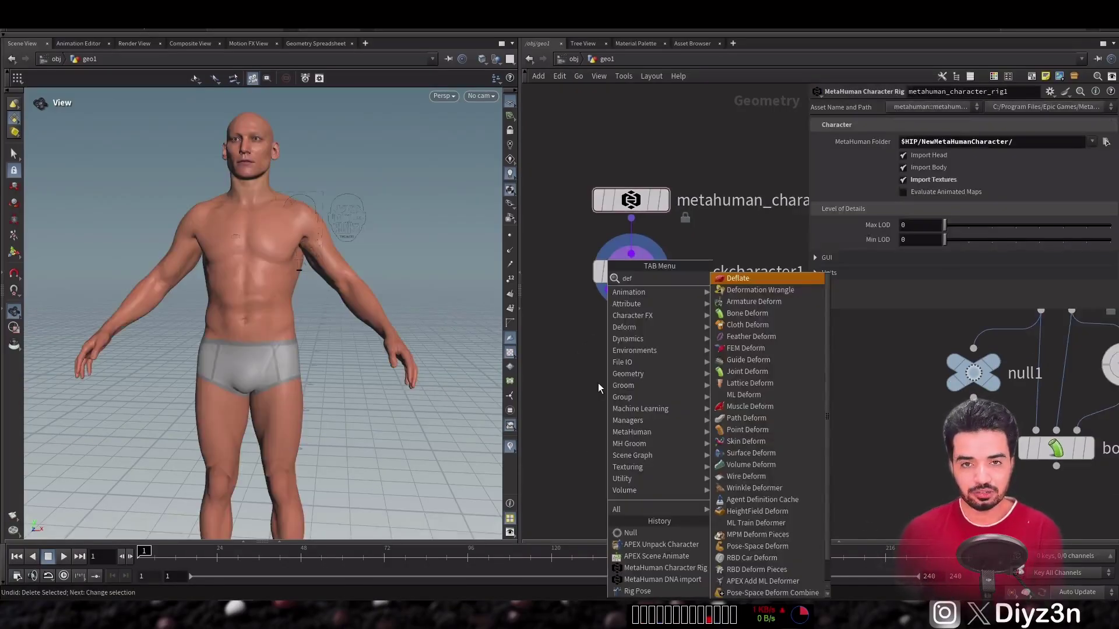
click(798, 323)
click(631, 372)
click(610, 355)
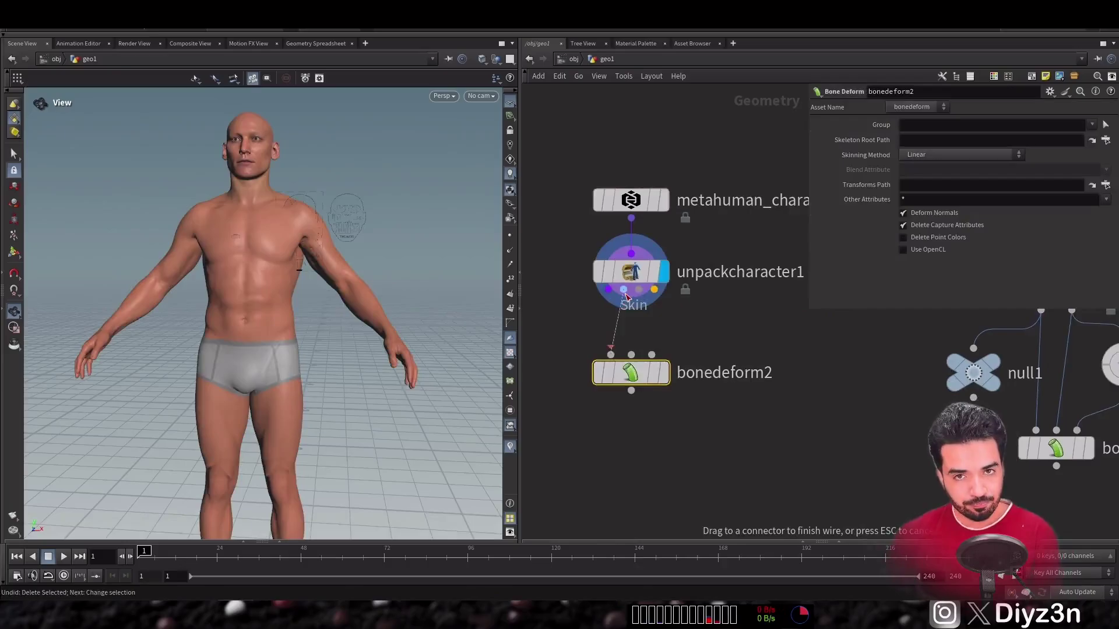
drag(639, 307, 639, 293)
drag(654, 290, 659, 448)
click(665, 373)
Step: Insert a Rig Pose node between the Animated Pose output and the Bone Deform node's third input
key(Tab)
text(rigp)
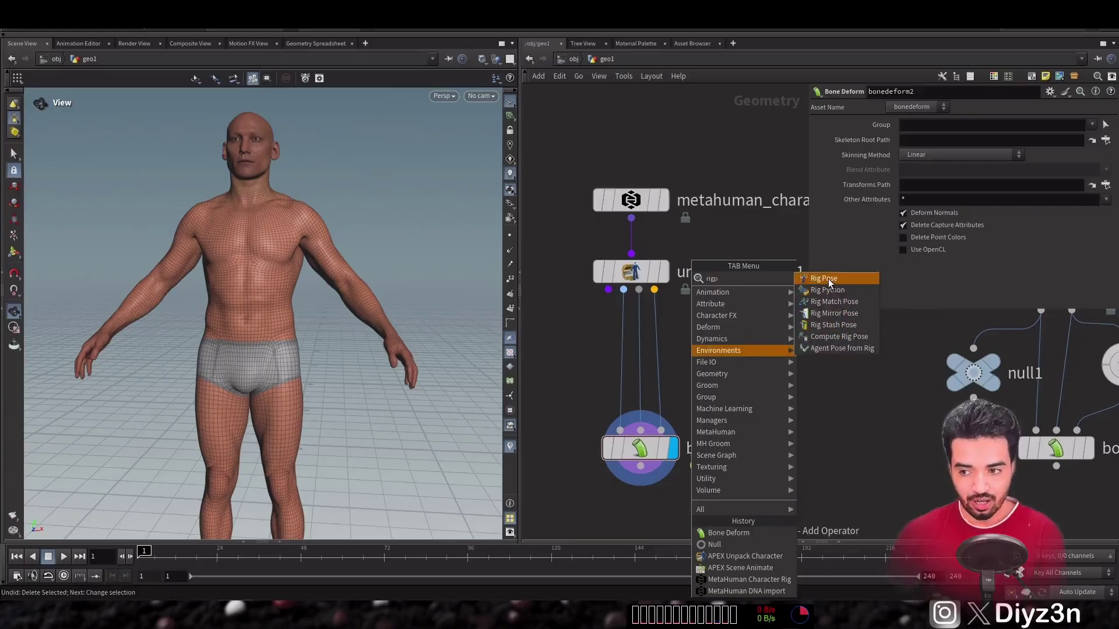
click(829, 281)
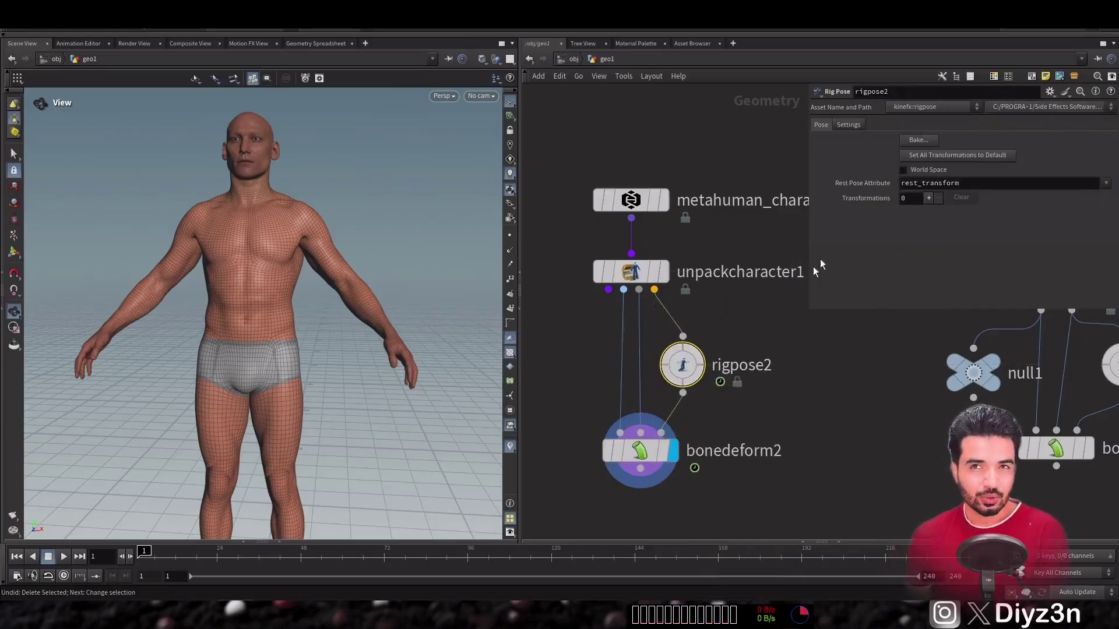
Step: Pose the upperarm_r joint with the Rig Pose tool, rotating it about -39.87 in Y, and check the deformed body
click(14, 254)
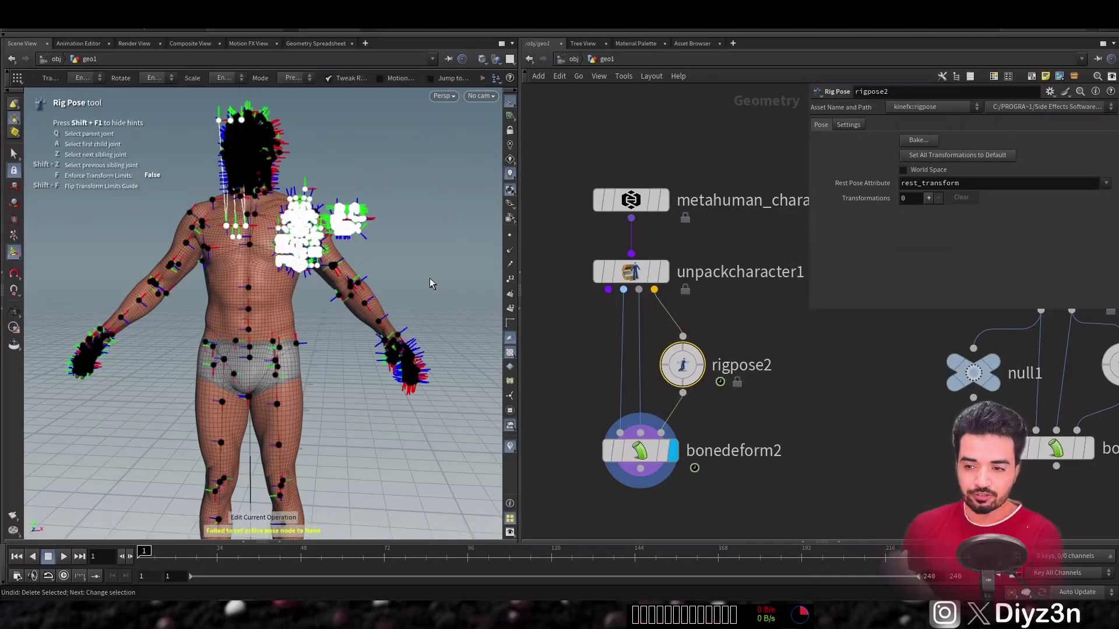
alt+drag(175, 254, 212, 260)
scroll(191, 252, up, 5)
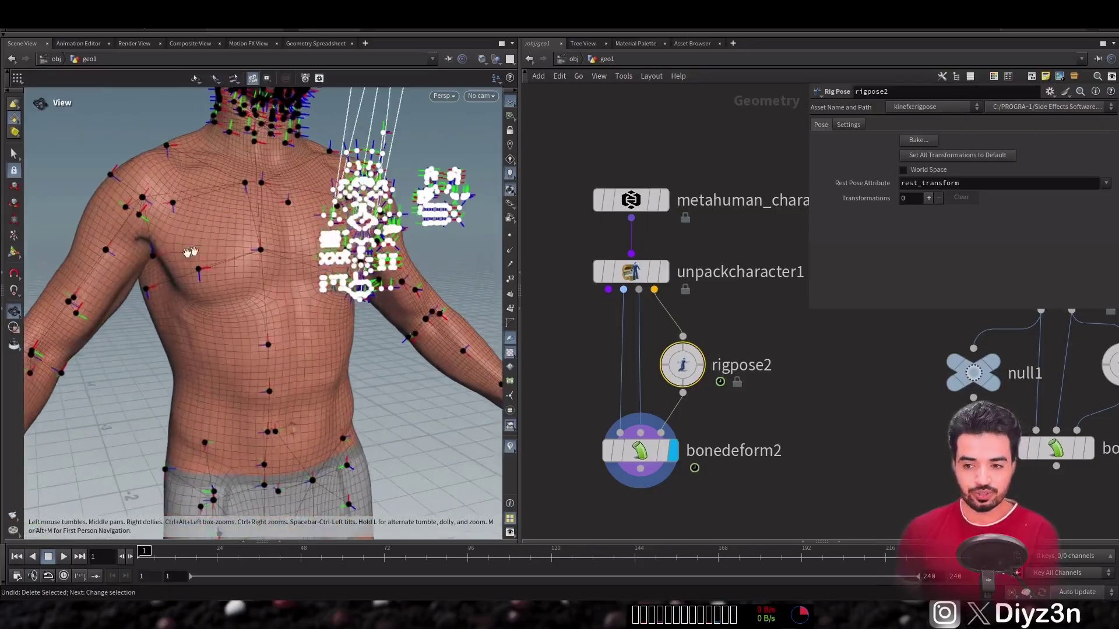
click(142, 199)
drag(86, 229, 74, 198)
scroll(132, 307, down, 5)
alt+drag(132, 307, 233, 271)
drag(153, 223, 118, 260)
click(16, 312)
scroll(355, 302, down, 5)
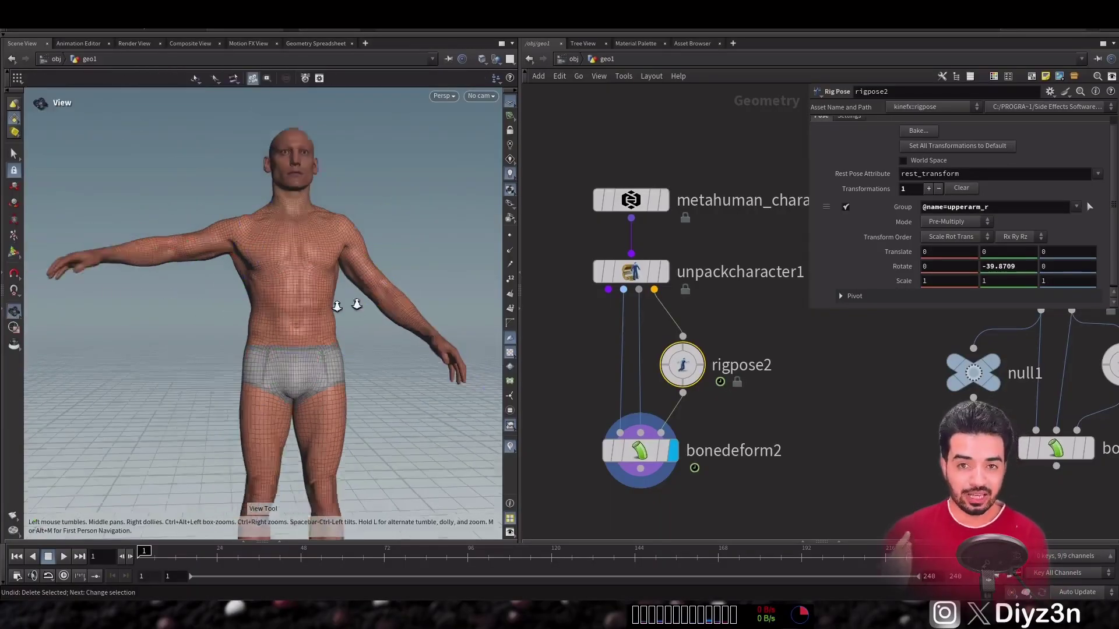
drag(255, 335, 277, 304)
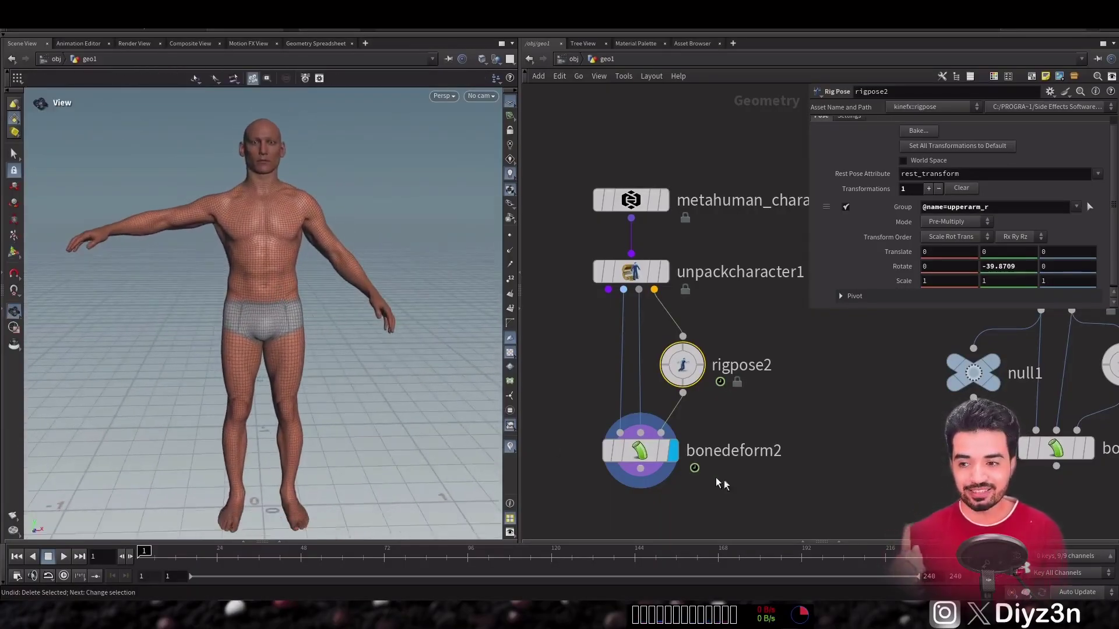
Step: Replace the unpack, rig pose and bone deform nodes with an APEX Scene Animate node below the MetaHuman Character Rig and display it
drag(804, 502, 584, 275)
key(Delete)
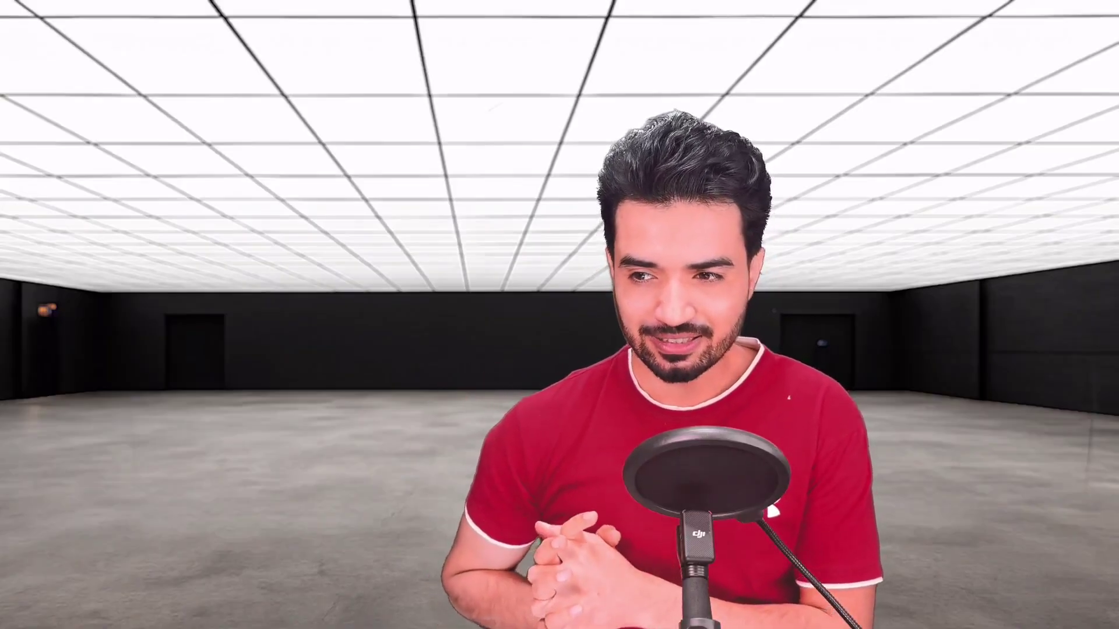
key(Tab)
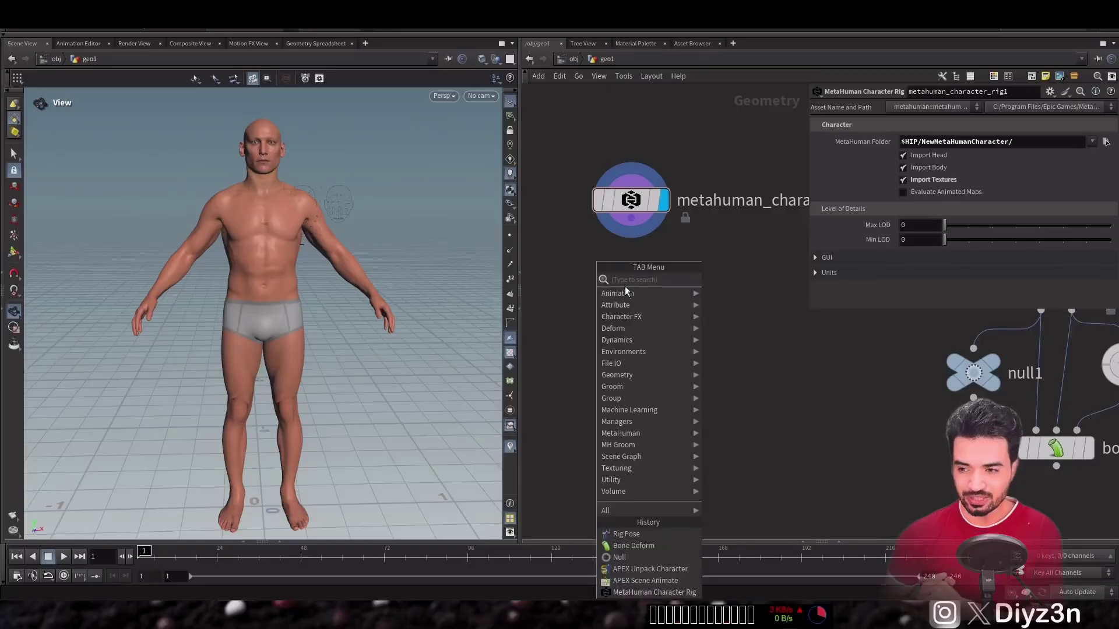
mouse_move(626, 293)
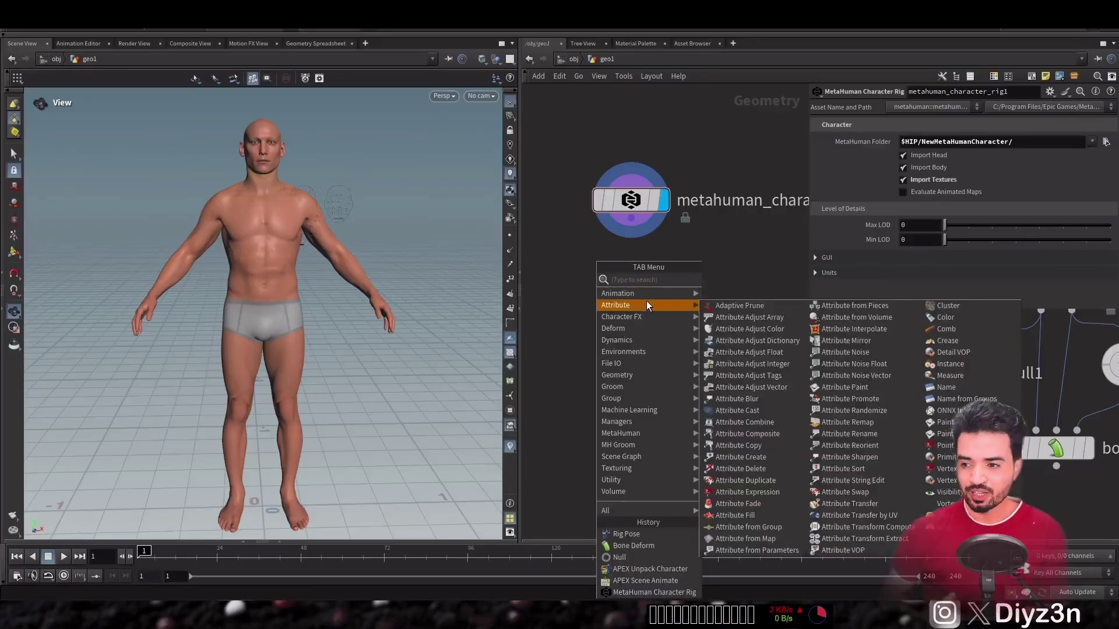
mouse_move(712, 294)
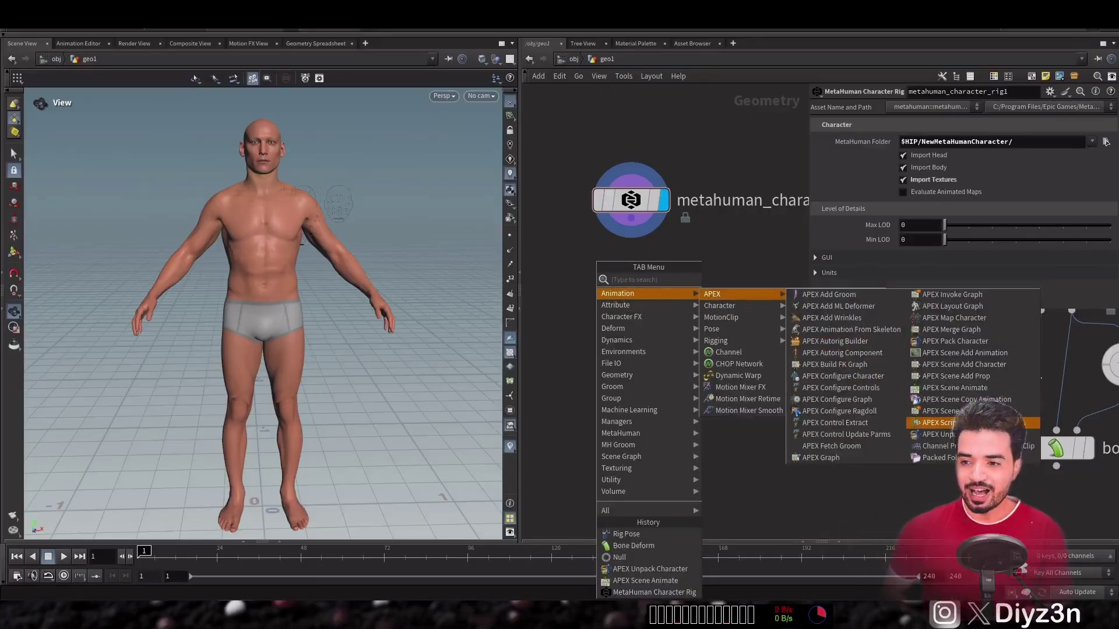
click(964, 388)
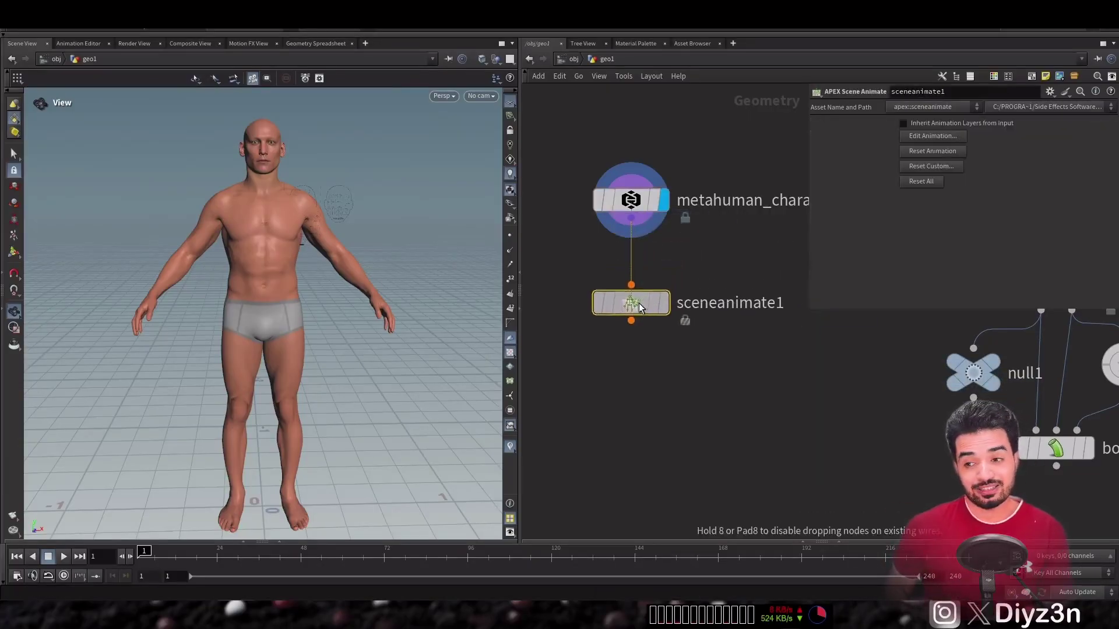
click(665, 303)
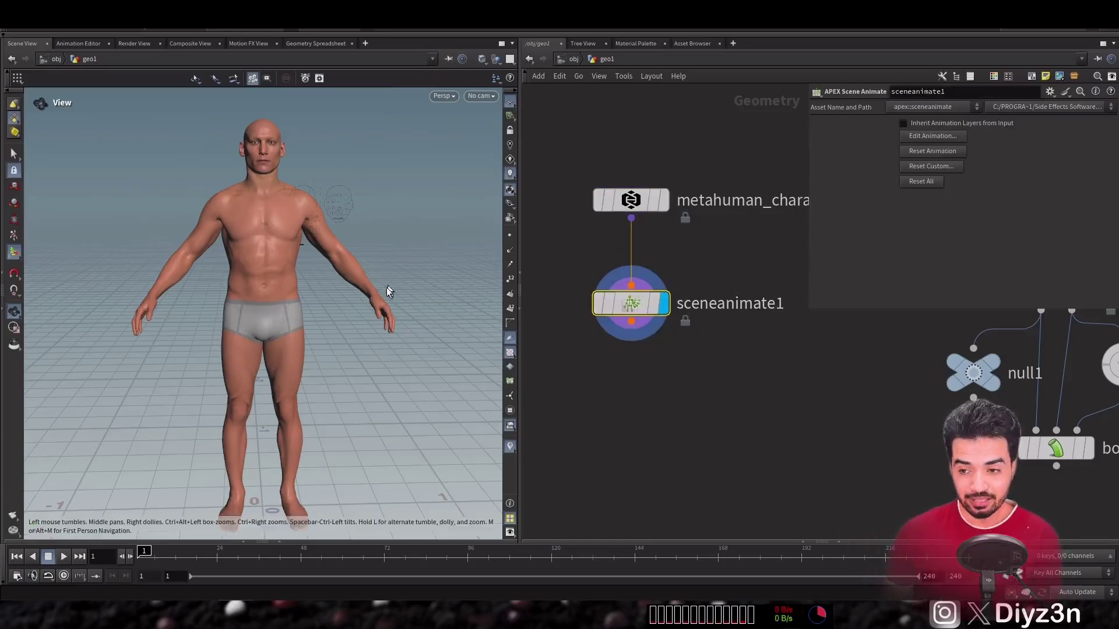
Step: Start animating the character in the viewport, raise its left upper arm at the shoulder control, and bend the forearm downward
key(Return)
scroll(343, 230, up, 3)
alt+middle_drag(343, 229, 285, 240)
click(251, 241)
drag(290, 247, 285, 200)
click(346, 232)
drag(383, 202, 376, 264)
Step: Swing the character's right leg out to the side using its hip control
scroll(350, 263, down, 2)
alt+middle_drag(257, 344, 274, 229)
click(205, 226)
drag(170, 260, 156, 229)
Step: Adjust the facial control board to open the mouth with the tongue out and turn the eyes sideways, and review the full-body pose
scroll(204, 228, down, 2)
alt+middle_drag(233, 193, 256, 291)
scroll(257, 233, up, 5)
alt+drag(480, 177, 312, 205)
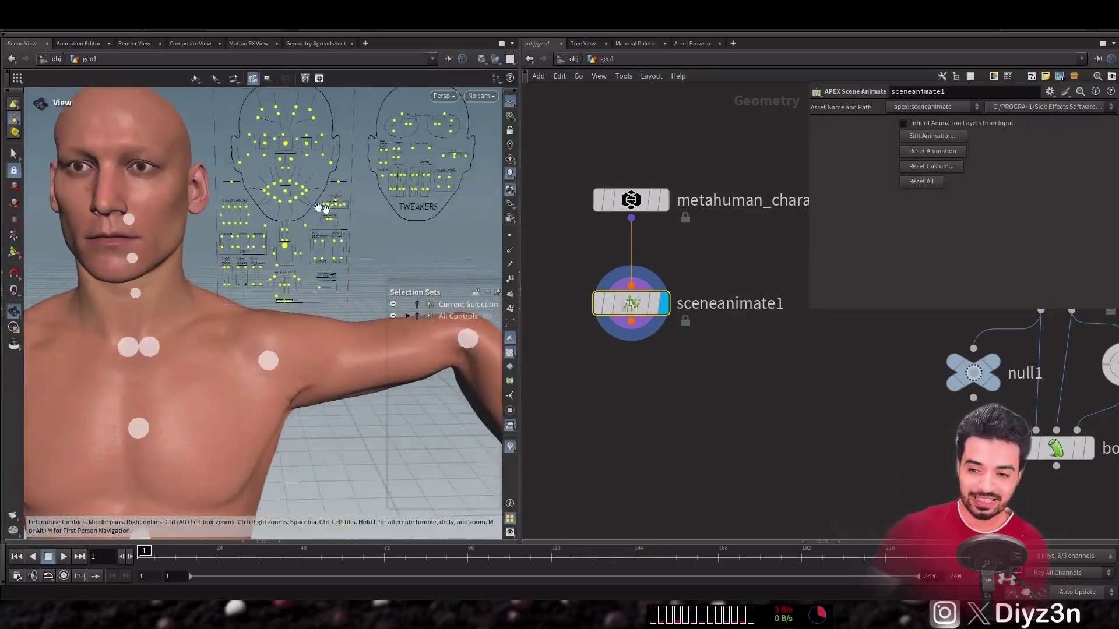
alt+middle_drag(287, 247, 307, 252)
drag(307, 252, 300, 269)
alt+middle_drag(199, 339, 252, 415)
drag(456, 279, 451, 415)
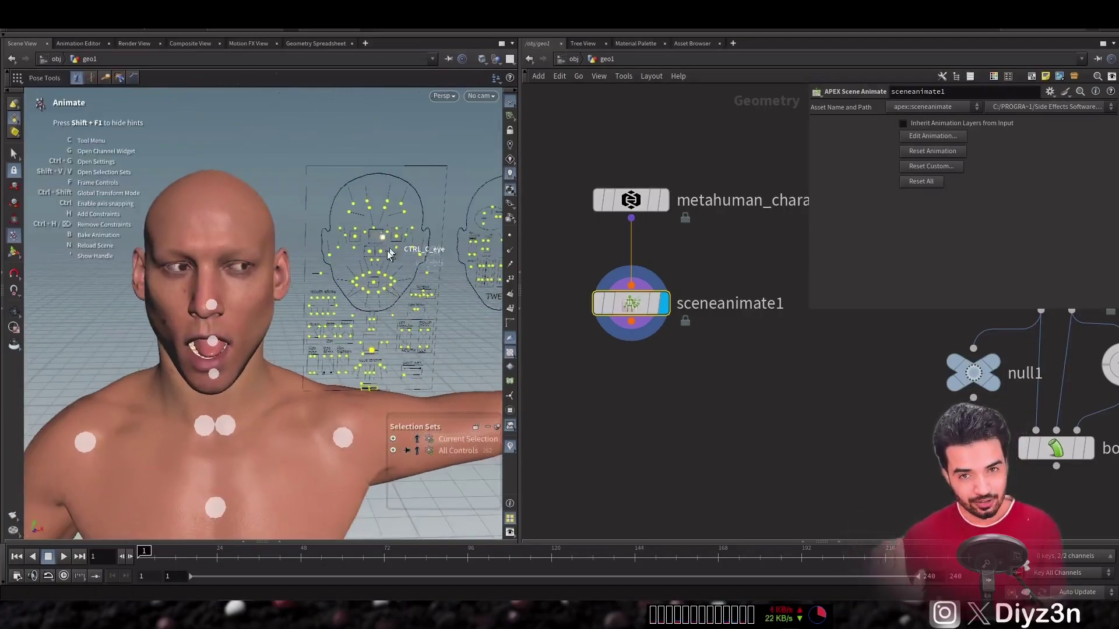
scroll(376, 234, down, 5)
alt+middle_drag(294, 297, 267, 212)
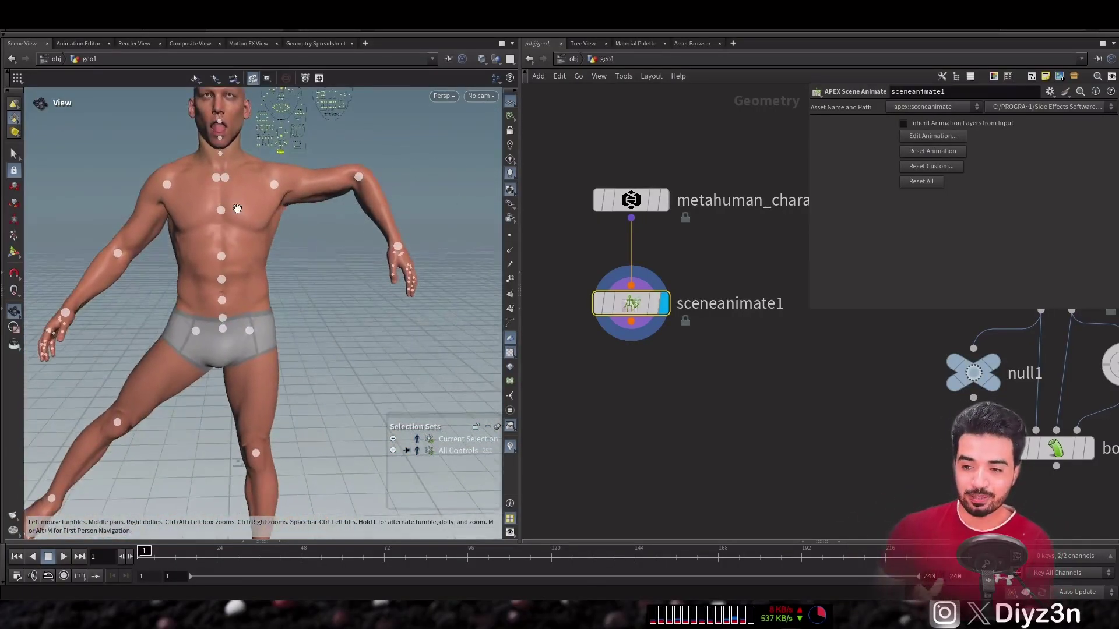
scroll(245, 242, down, 3)
key(Return)
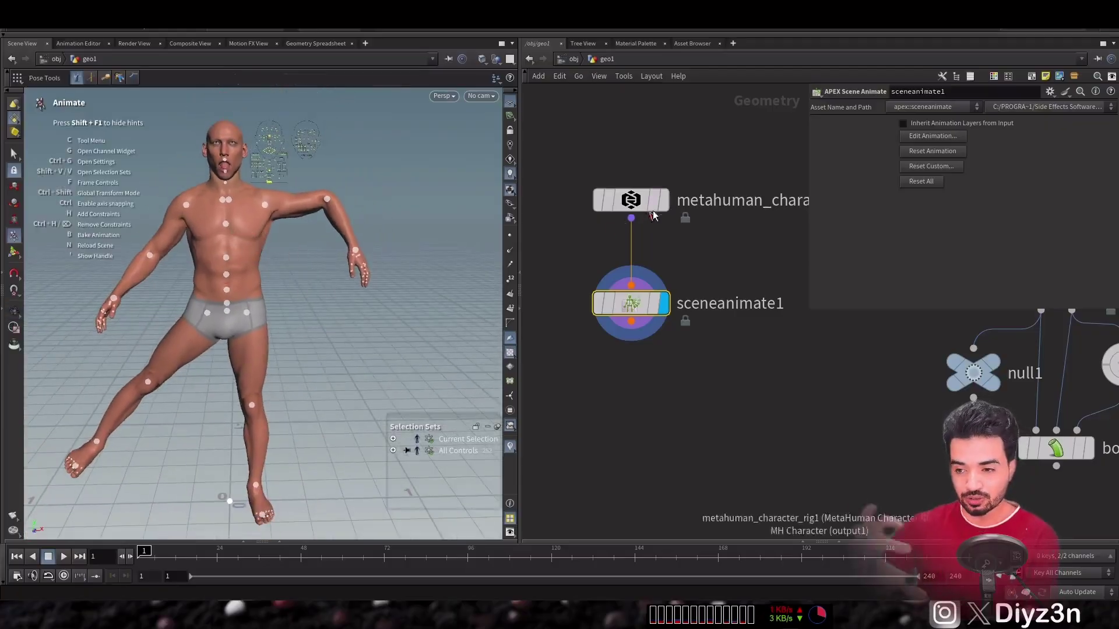
Step: Allow editing of the MetaHuman Character Rig node's contents and go inside its network
click(634, 203)
right_click(636, 205)
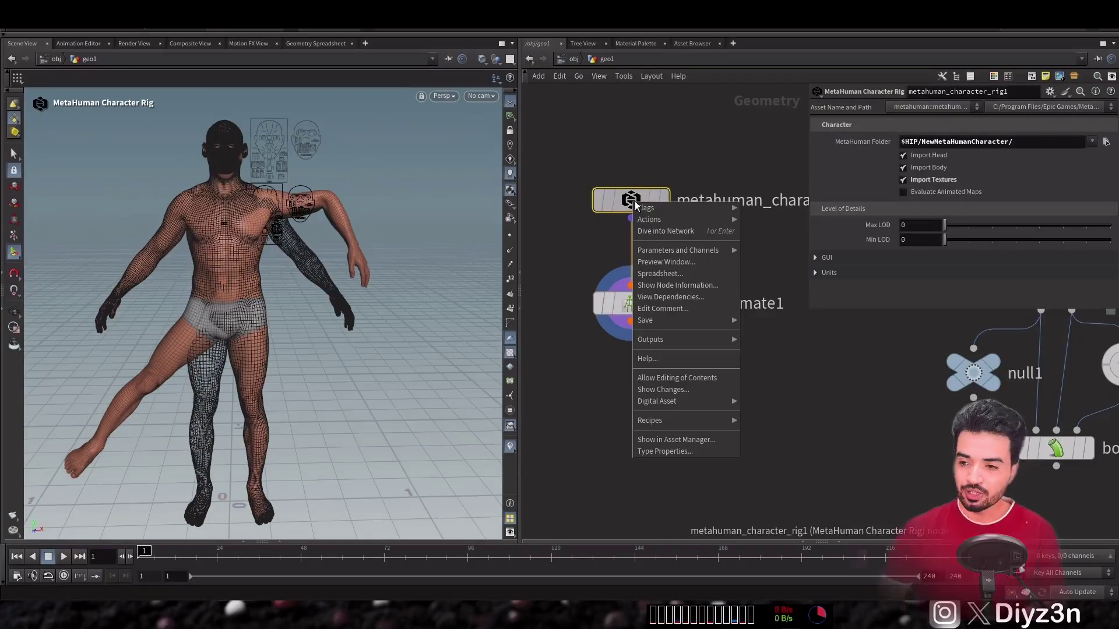
click(669, 378)
double_click(635, 202)
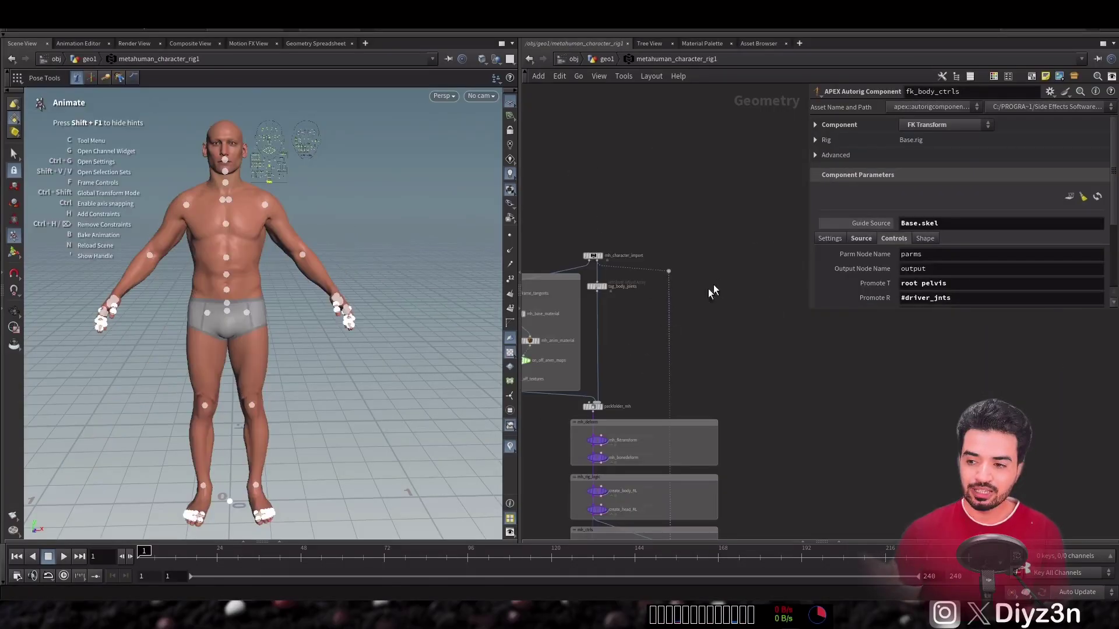
Step: Examine the rig's internal network from the character import through the shader, packing, deform, rig logic and control nodes to the output
scroll(583, 251, up, 5)
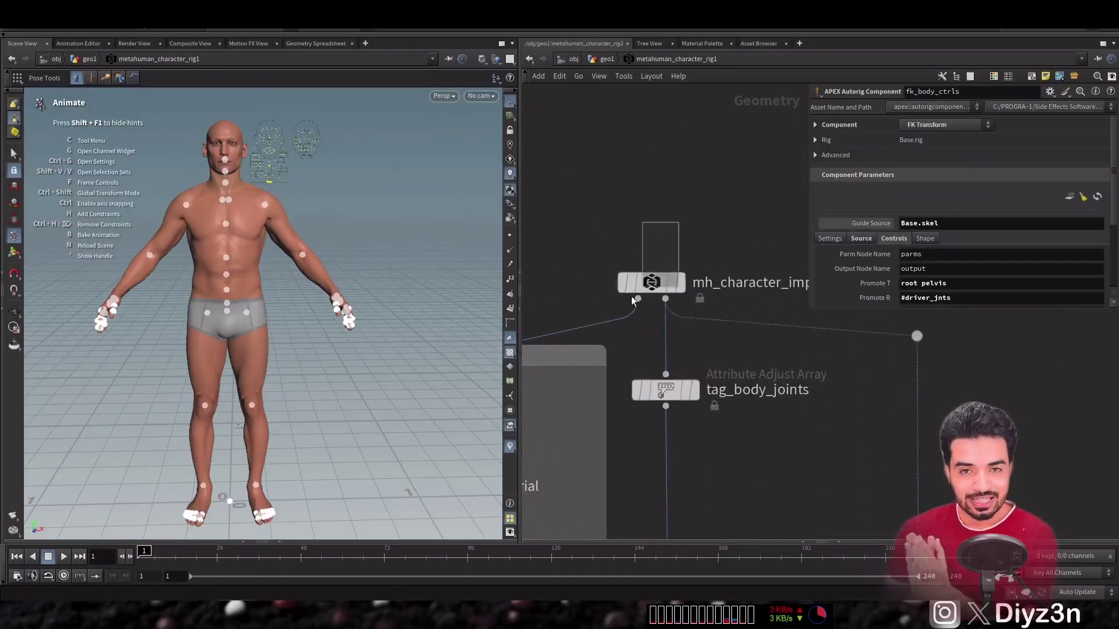
click(635, 291)
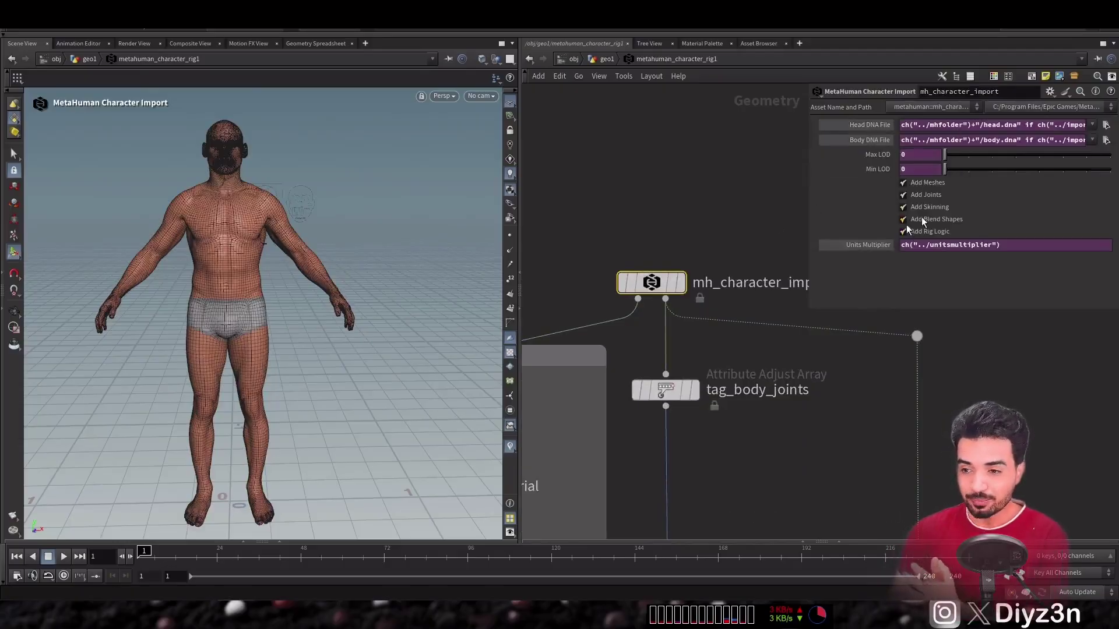
scroll(628, 225, down, 6)
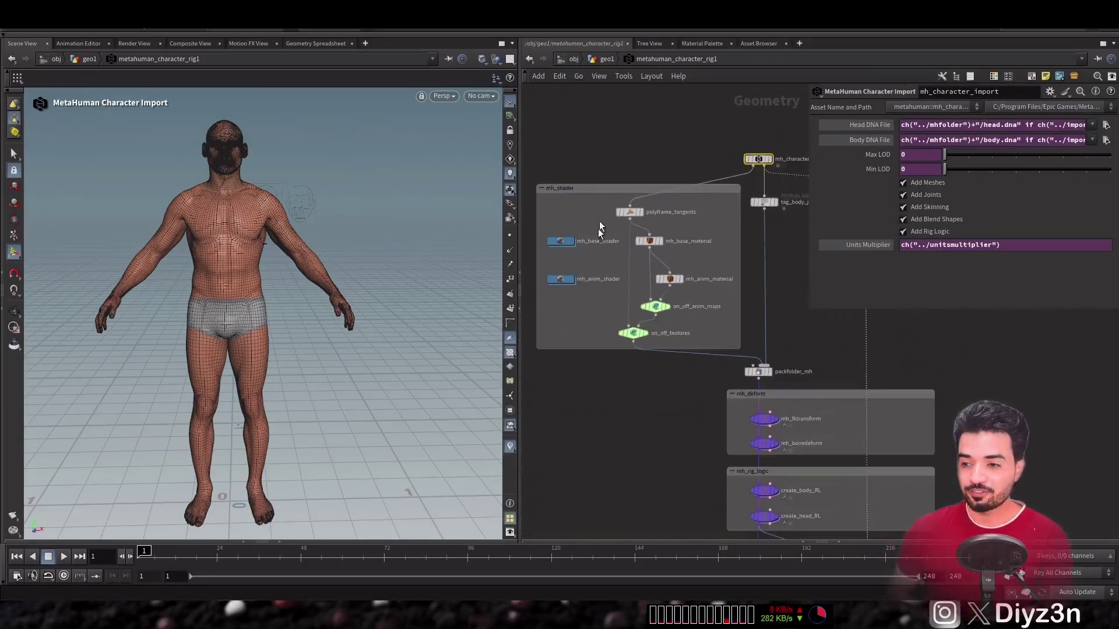
scroll(624, 387, up, 2)
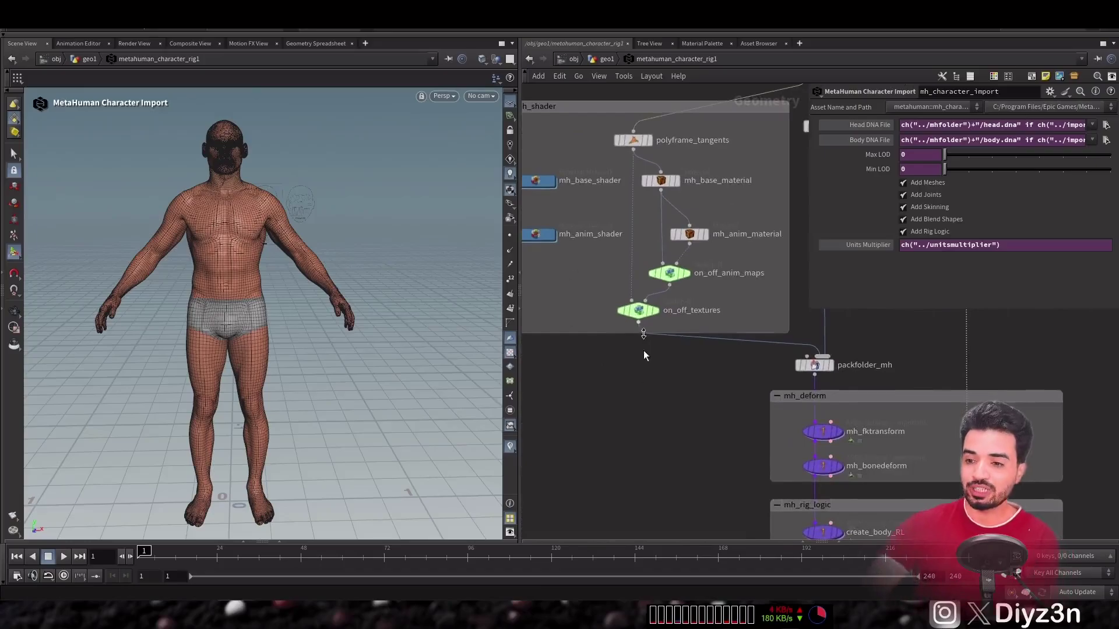
middle_drag(685, 414, 558, 300)
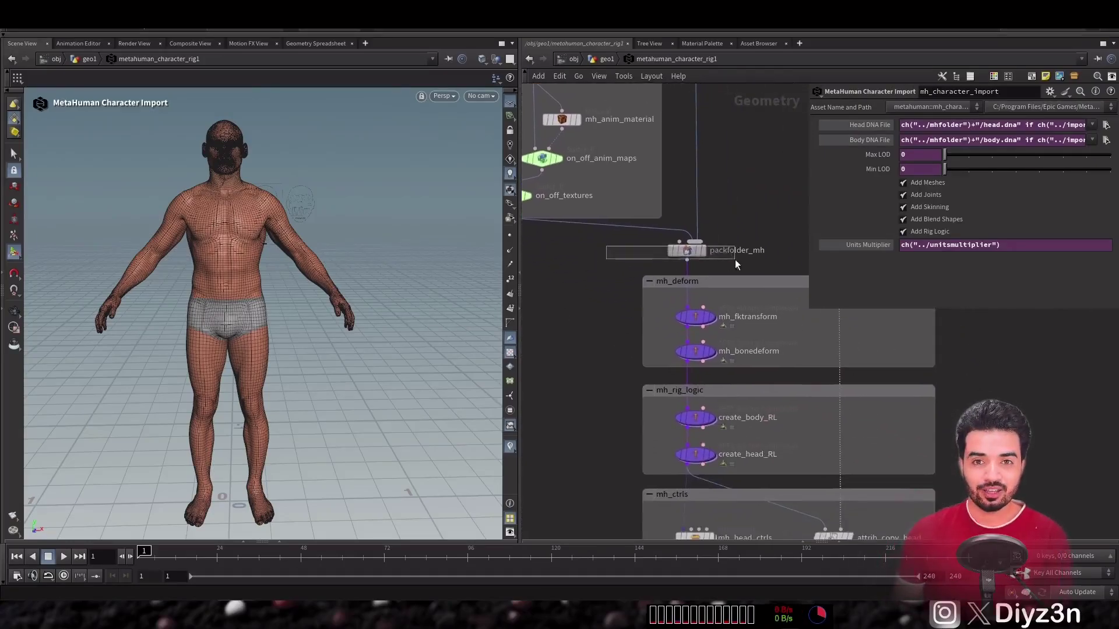
drag(735, 264, 735, 263)
middle_drag(760, 262, 733, 144)
drag(562, 191, 686, 274)
middle_drag(585, 514, 576, 290)
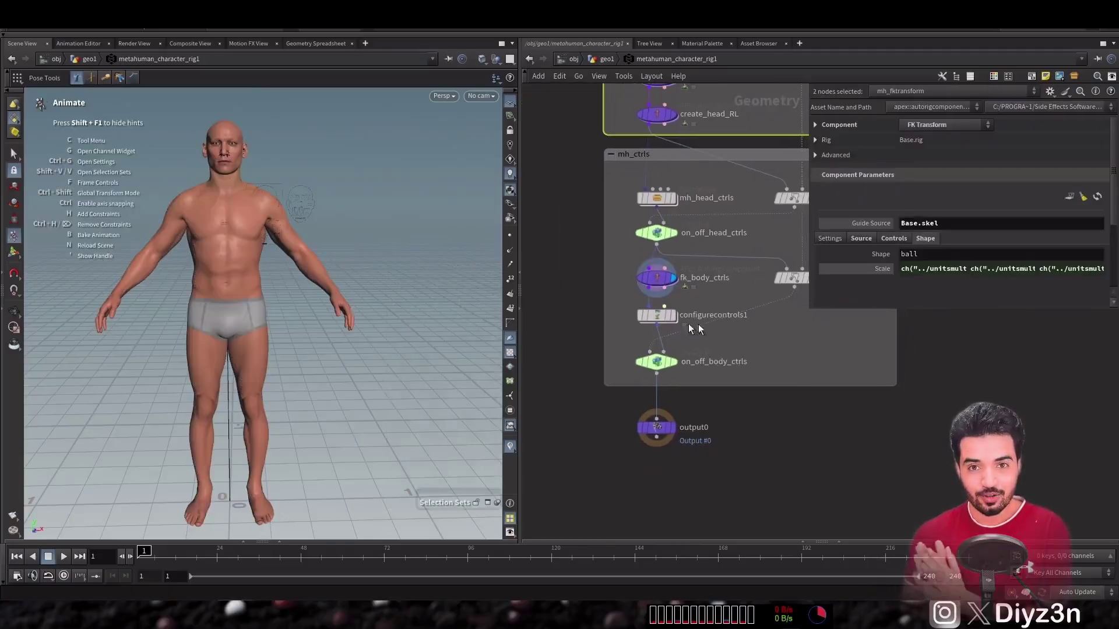
Step: Return to the geo1 network, display the FBX Animation Import node and scrub the timeline to review its skeleton motion
click(606, 59)
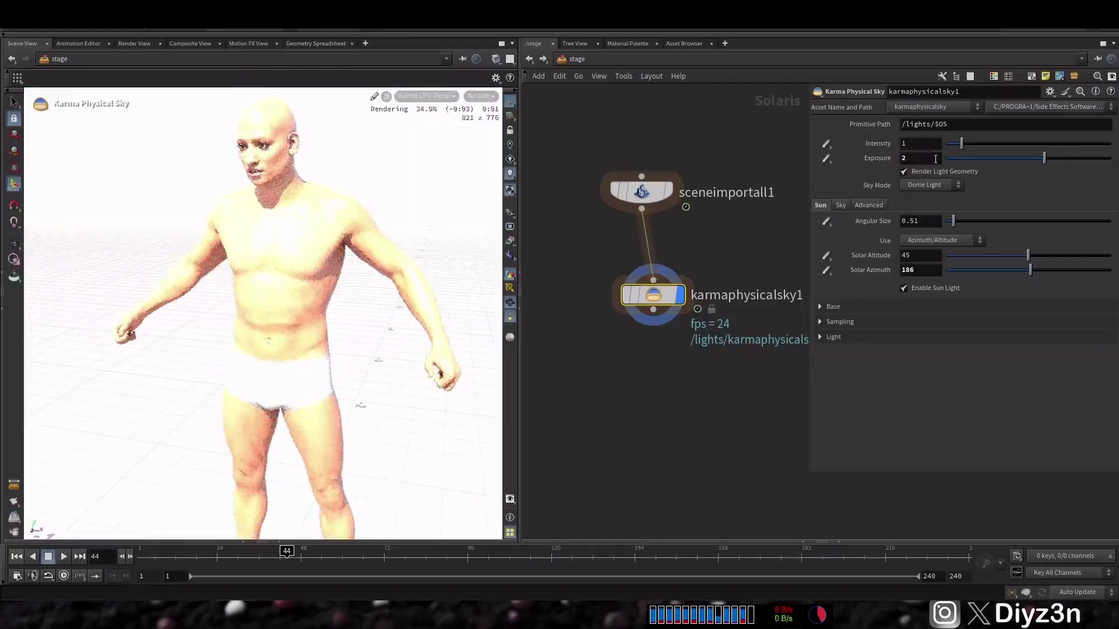
scroll(355, 153, up, 5)
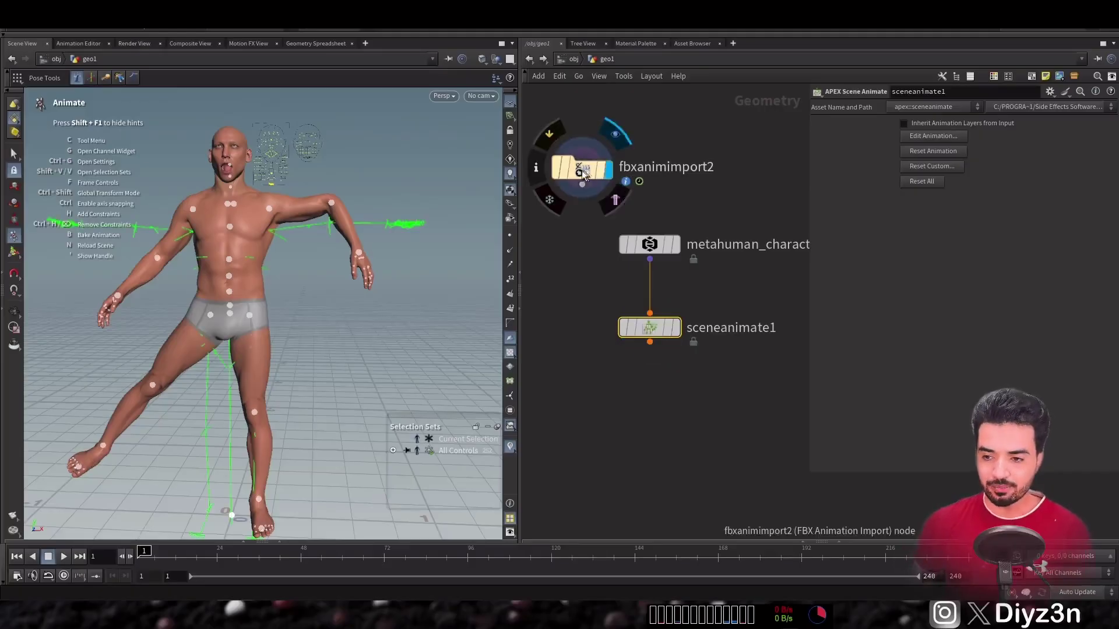
click(585, 173)
mouse_move(146, 552)
mouse_down()
mouse_move(577, 559)
mouse_move(156, 568)
mouse_up()
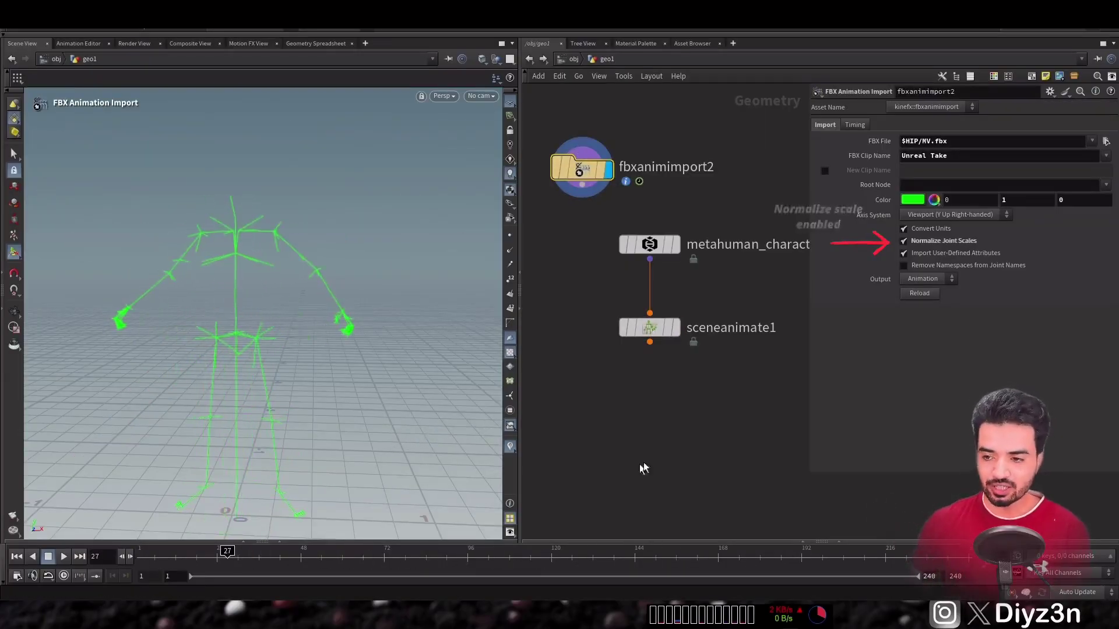
Step: Add an APEX Unpack Character node and connect the MetaHuman Character Rig's output to it
key(Tab)
text(unp)
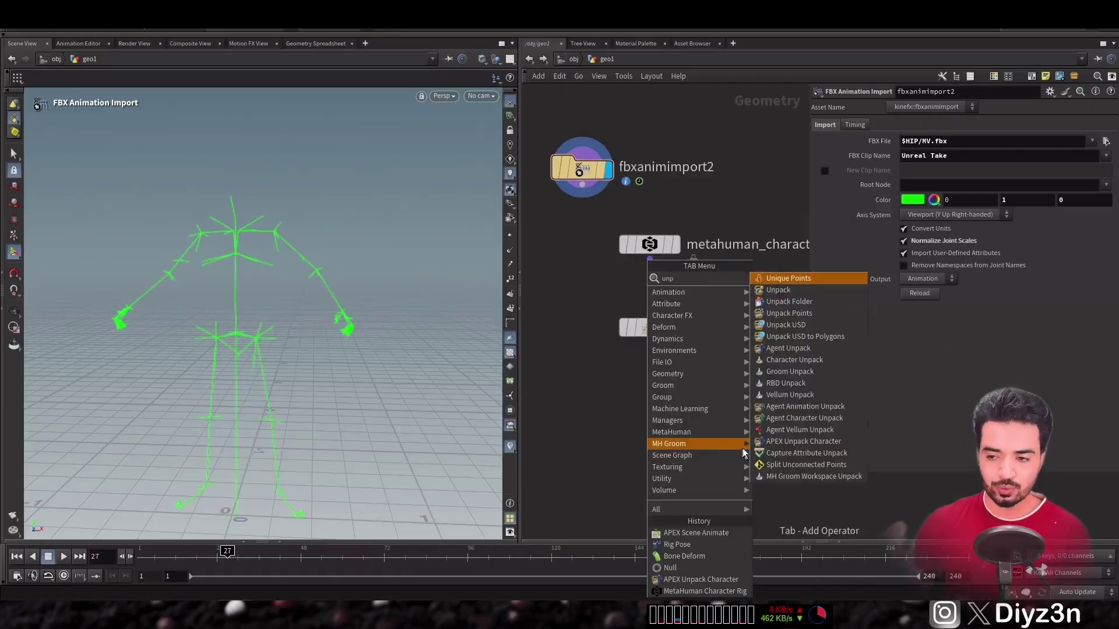
click(804, 441)
click(583, 383)
click(582, 366)
click(649, 257)
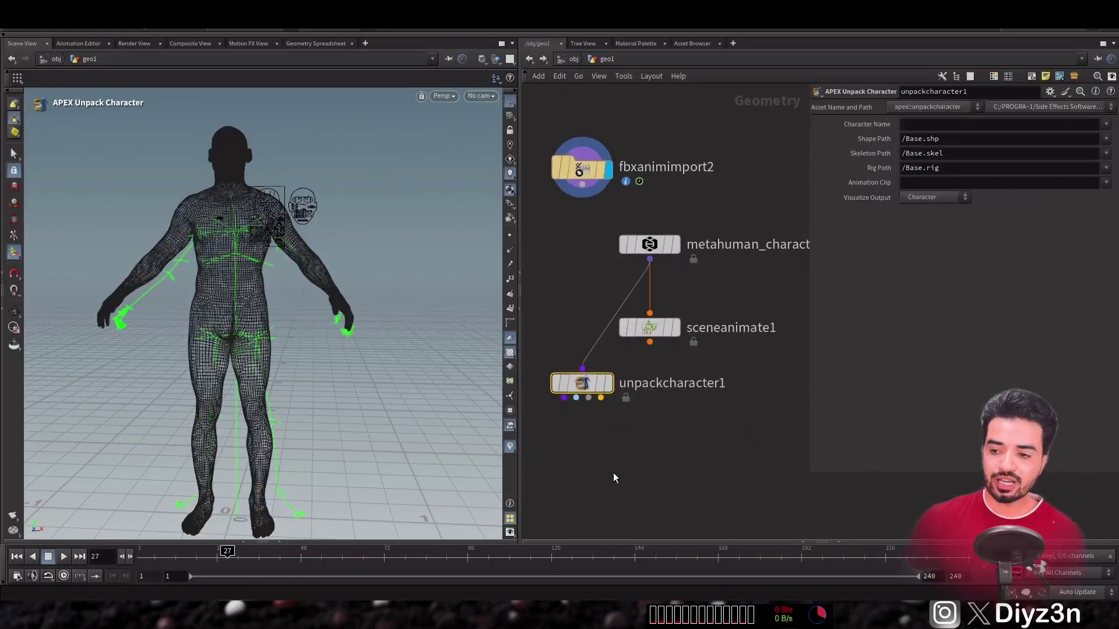
Step: Add a Bone Deform node, feed it the unpacked character's skin and rest point transforms, and display it
key(Tab)
text(defb)
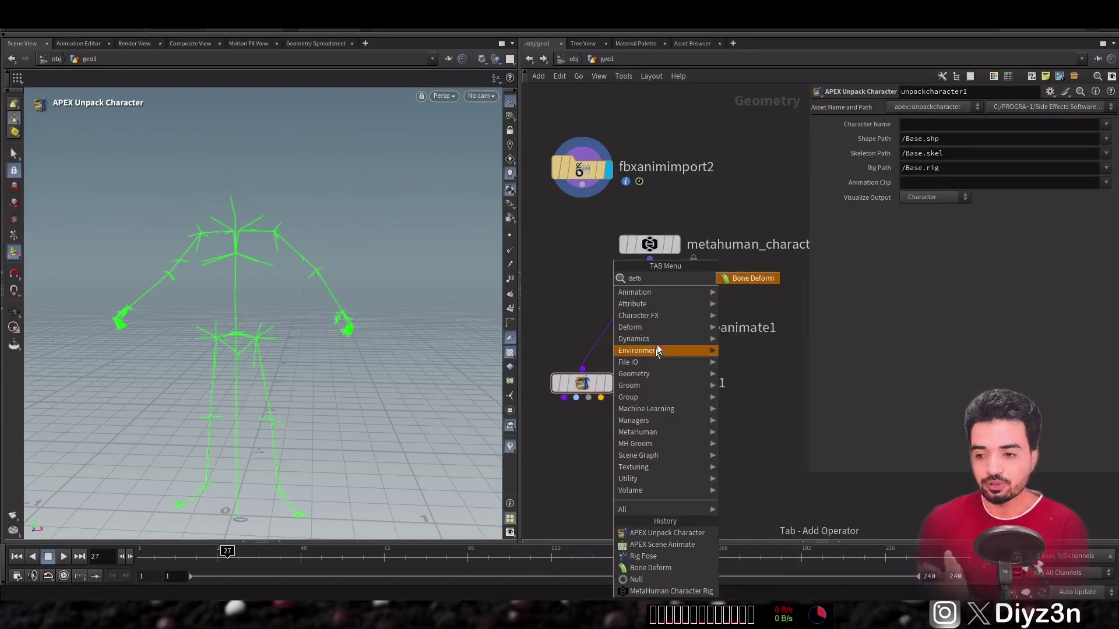
click(734, 282)
click(588, 464)
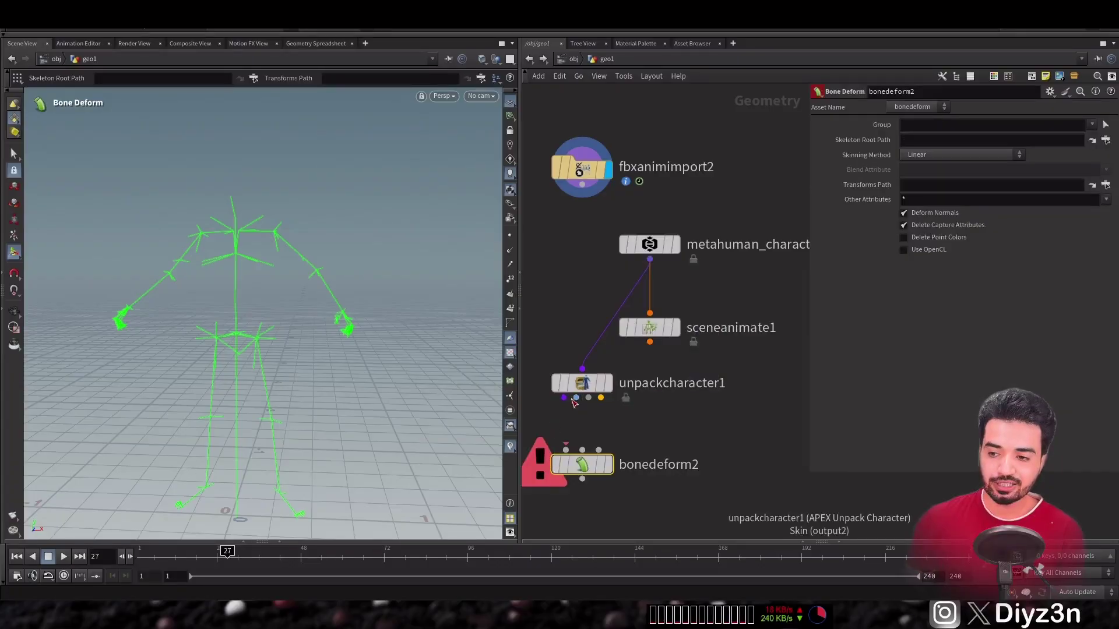
click(566, 449)
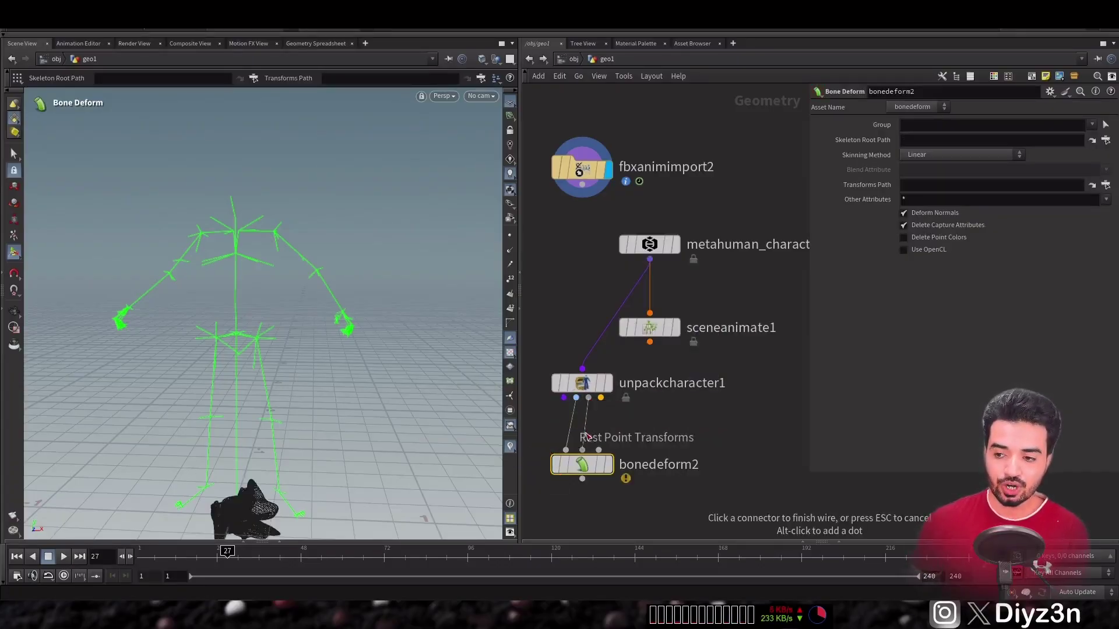
click(608, 464)
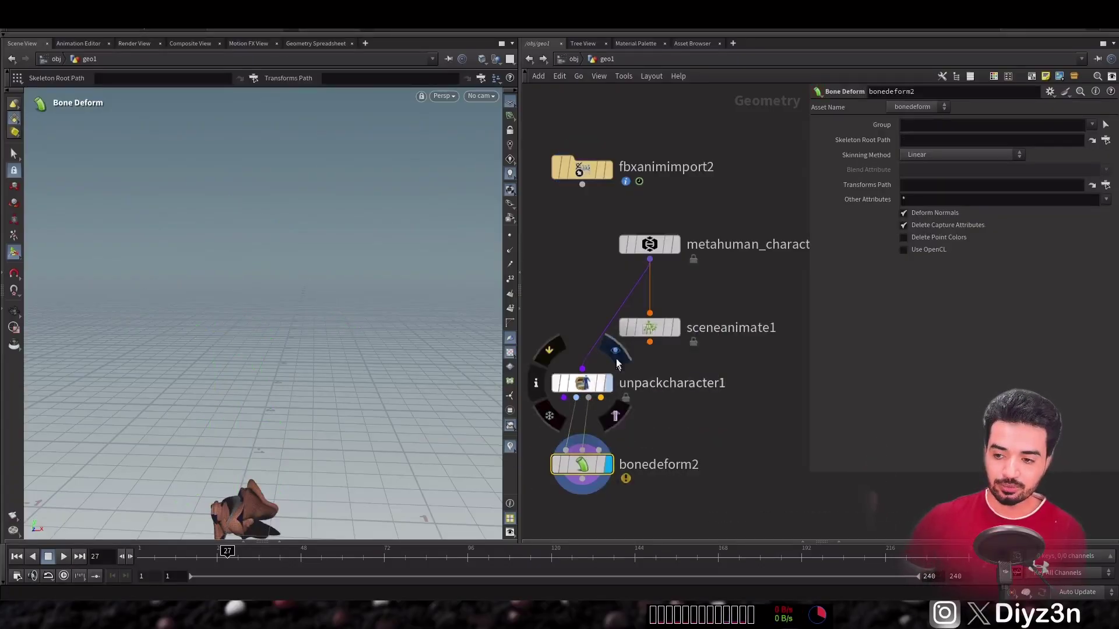
Step: Compare the unpacked character with the Bone Deform output, and connect the FBX animation to Bone Deform's third input
click(591, 385)
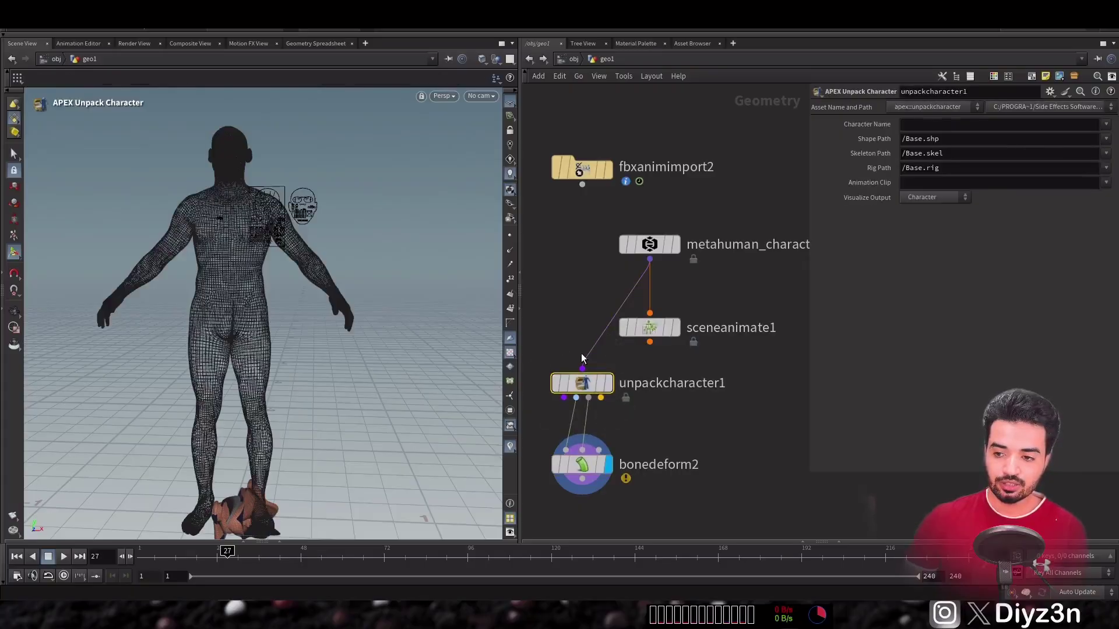
click(609, 383)
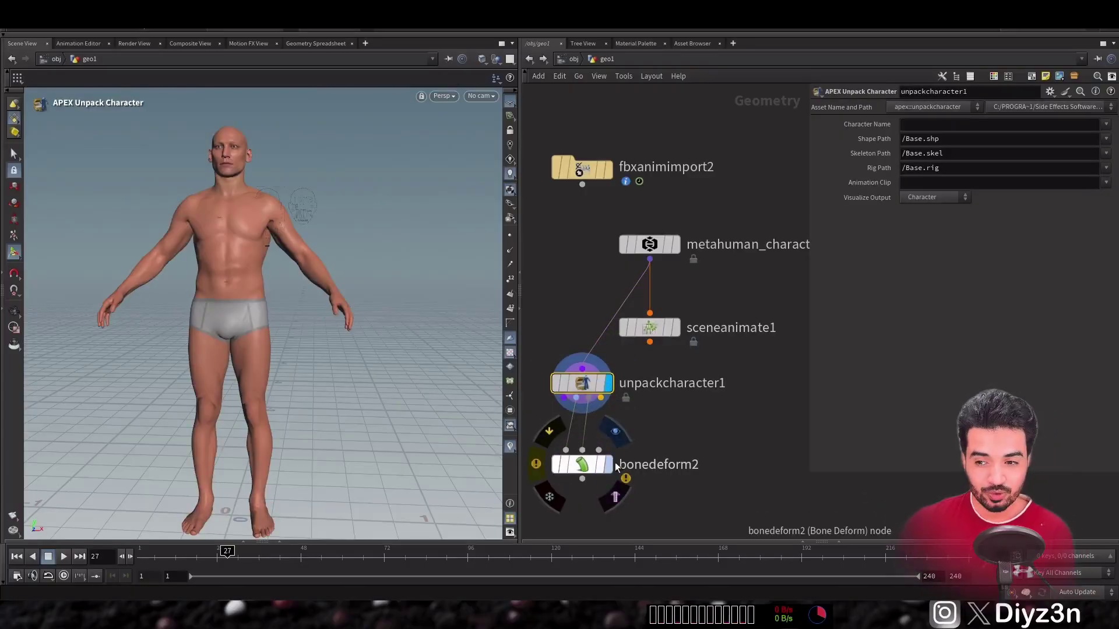
click(609, 465)
click(599, 450)
click(583, 184)
click(583, 464)
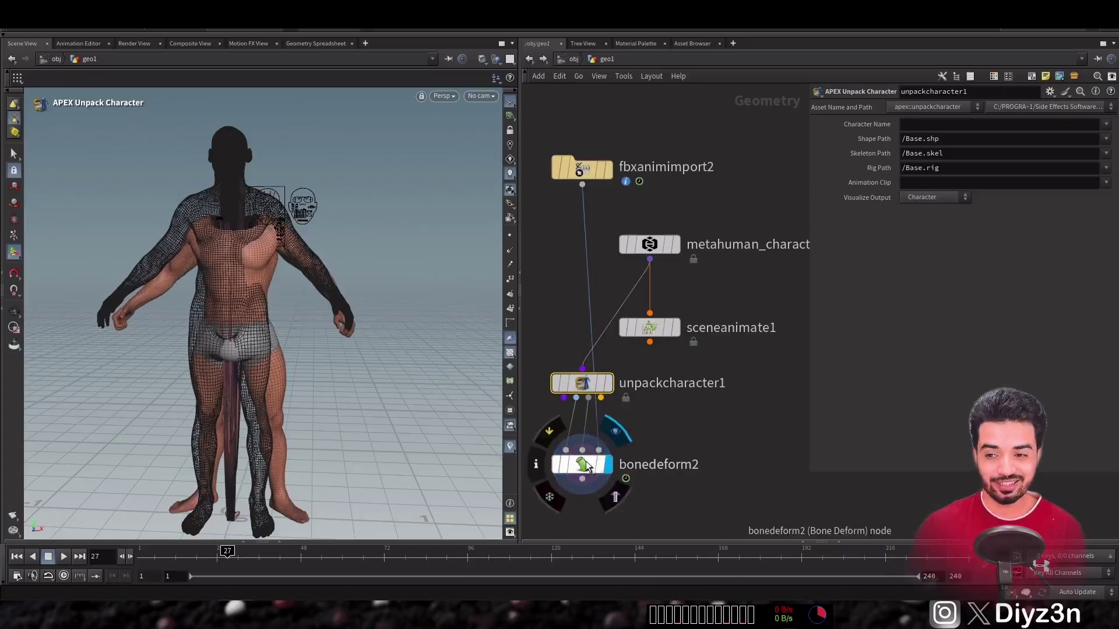
Step: Scrub to frame 128 to review the deformed body, and compare it with the FBX Animation Import skeleton
drag(149, 561, 580, 548)
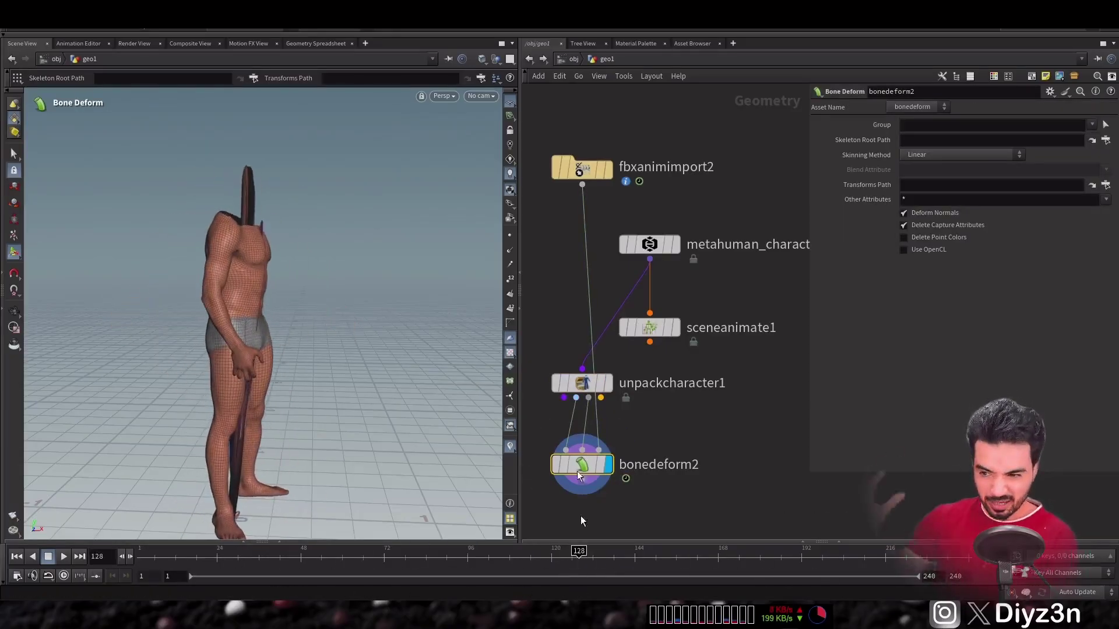
click(610, 174)
click(578, 174)
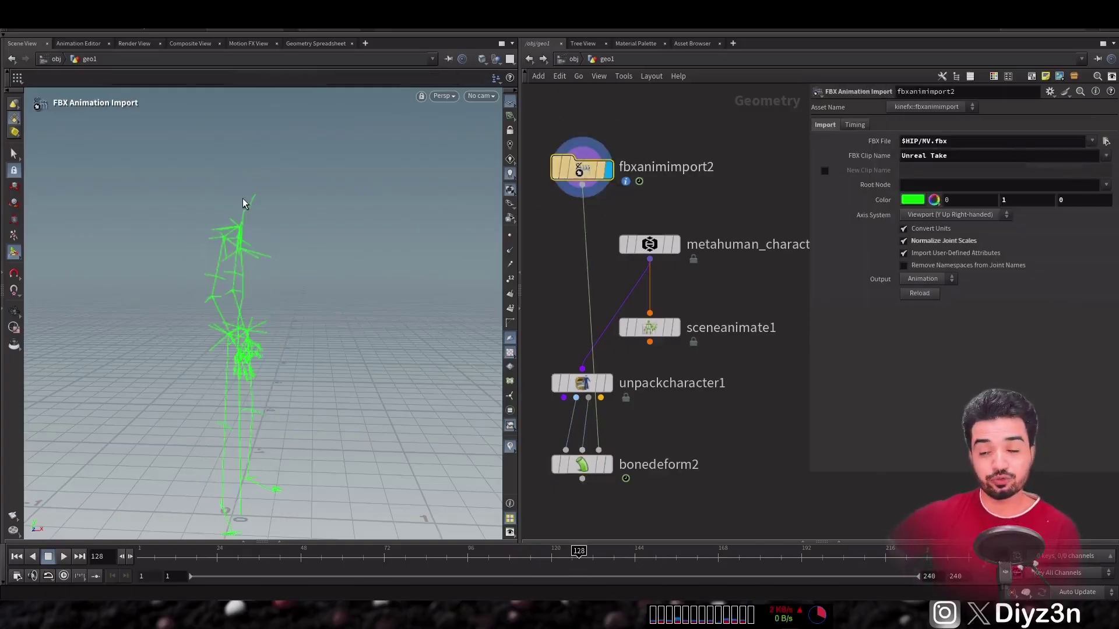
drag(583, 169, 602, 161)
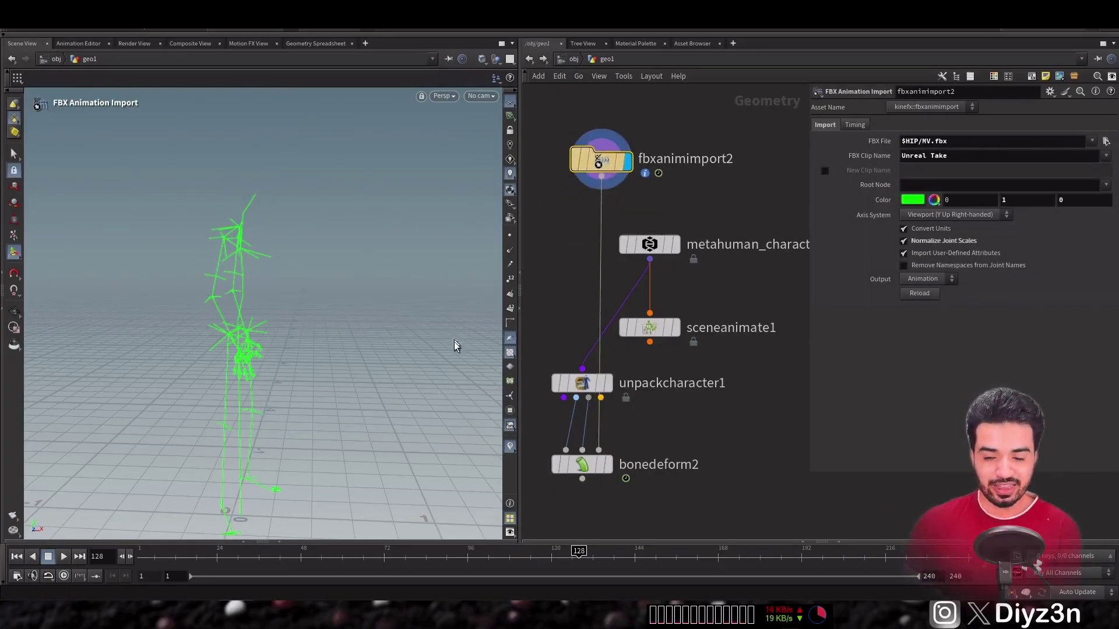
Step: Move the Unpack Character and Bone Deform nodes aside and disconnect the FBX animation from Bone Deform
middle_drag(671, 503, 709, 453)
drag(680, 474, 564, 343)
scroll(682, 397, down, 3)
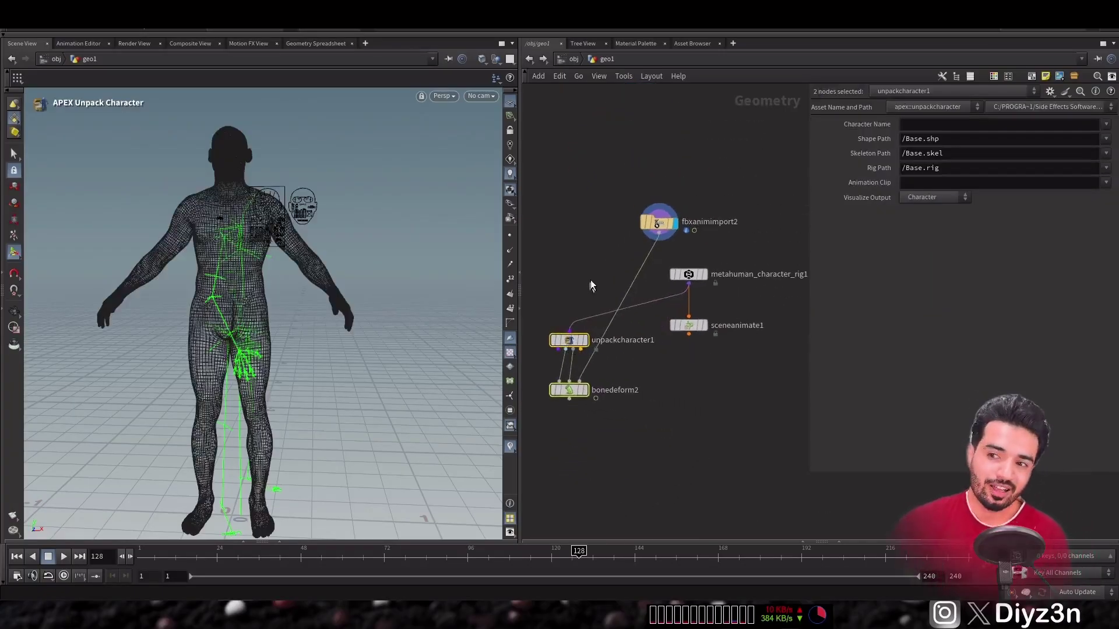
click(628, 285)
key(Delete)
Step: Delete the APEX Scene Animate node below the MetaHuman Character Rig
middle_drag(673, 355, 638, 355)
scroll(639, 355, up, 2)
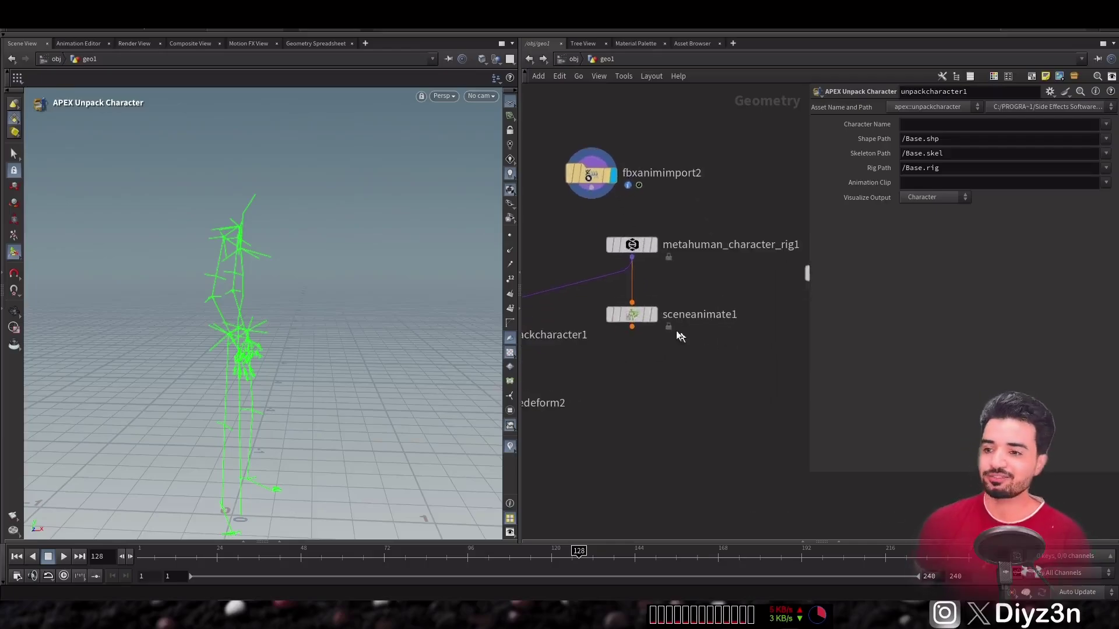
click(632, 313)
key(Delete)
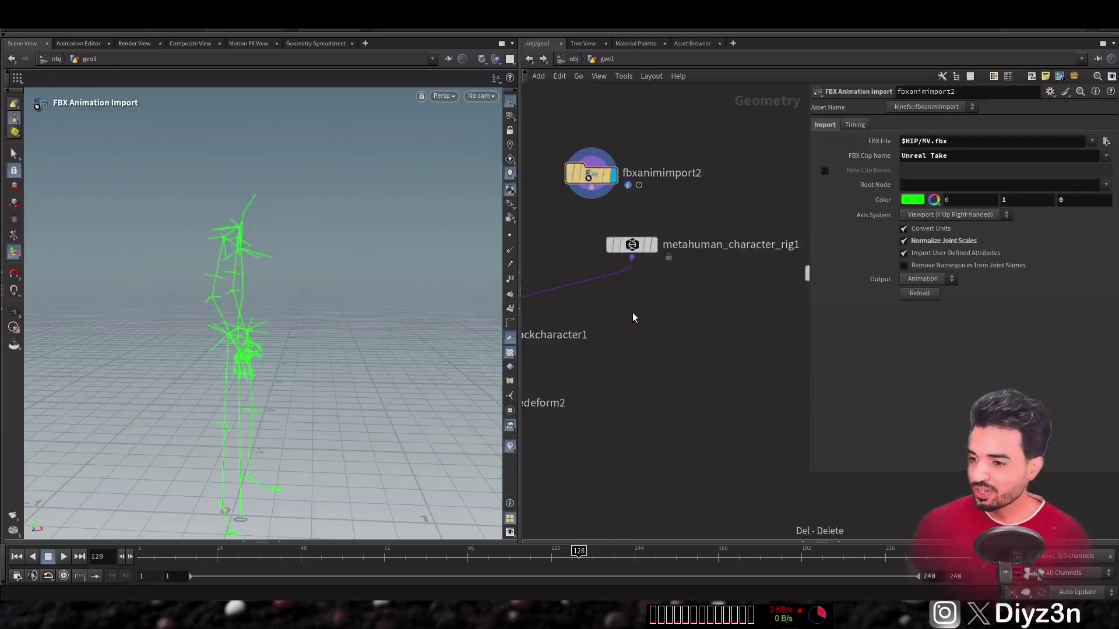
Step: Add an APEX Scene Add Animation node, connect the MetaHuman Character Rig to its first input and display it
scroll(644, 302, up, 1)
key(Tab)
mouse_move(676, 292)
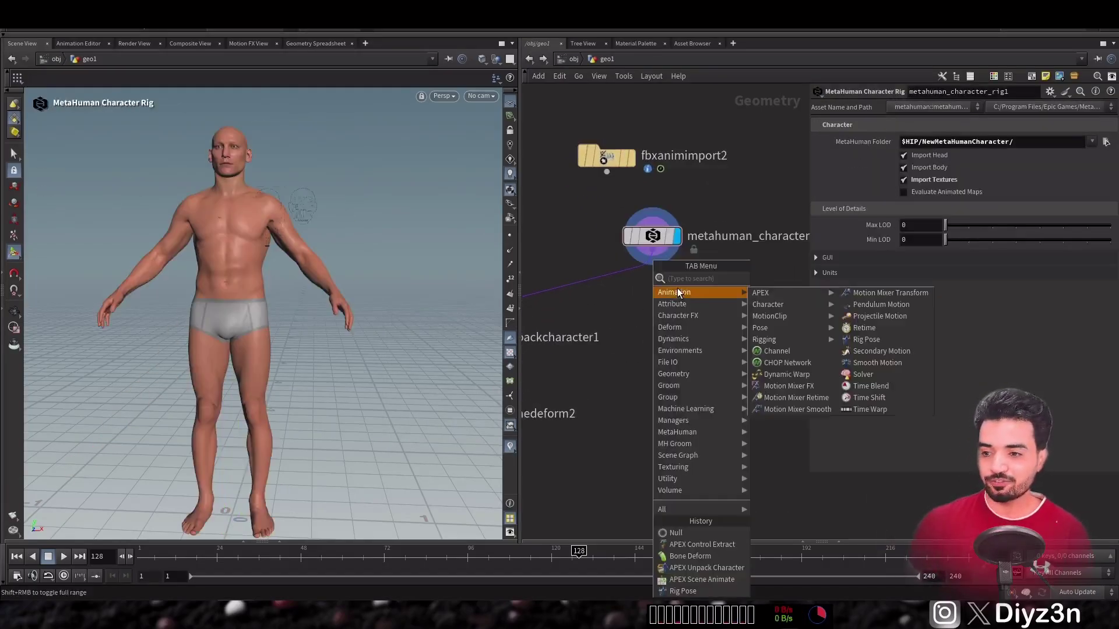
mouse_move(764, 293)
click(1003, 352)
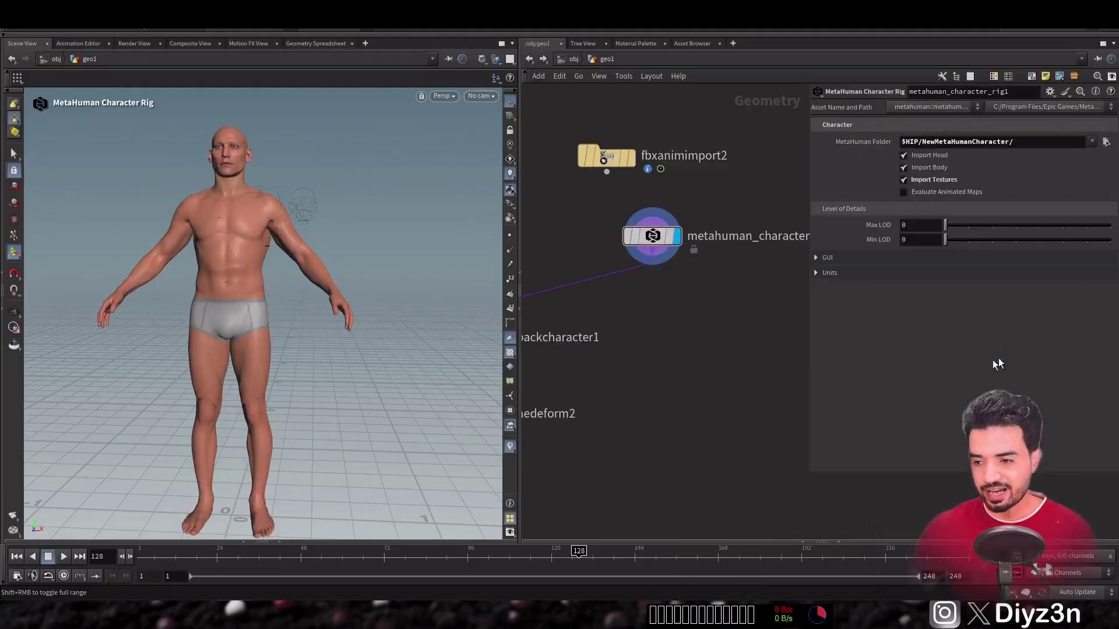
click(653, 302)
drag(653, 303, 663, 341)
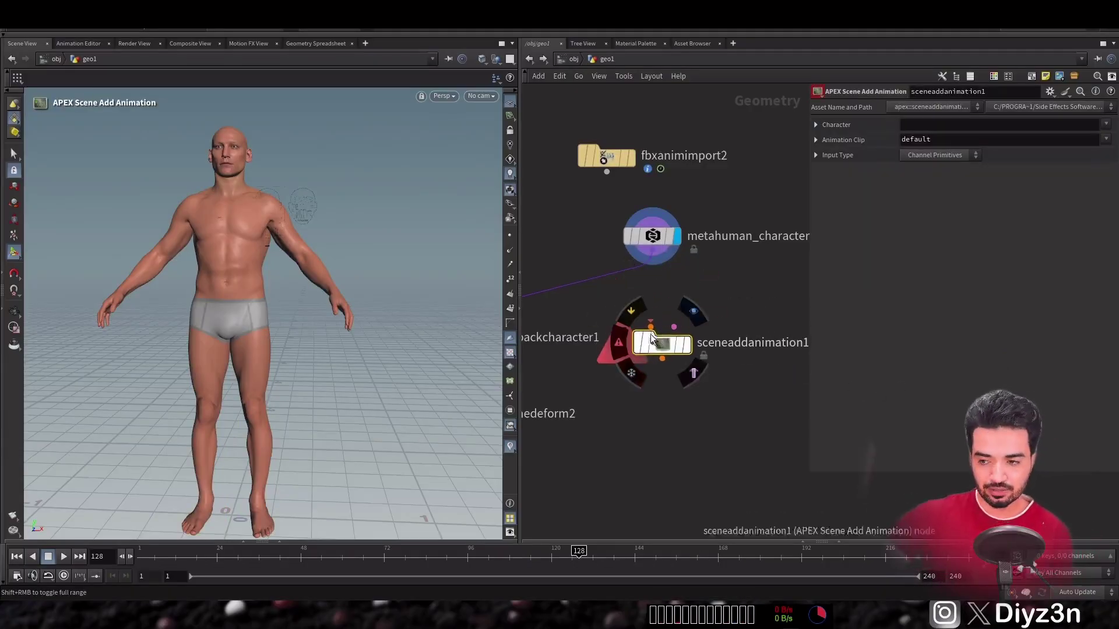
click(650, 327)
click(652, 253)
click(690, 348)
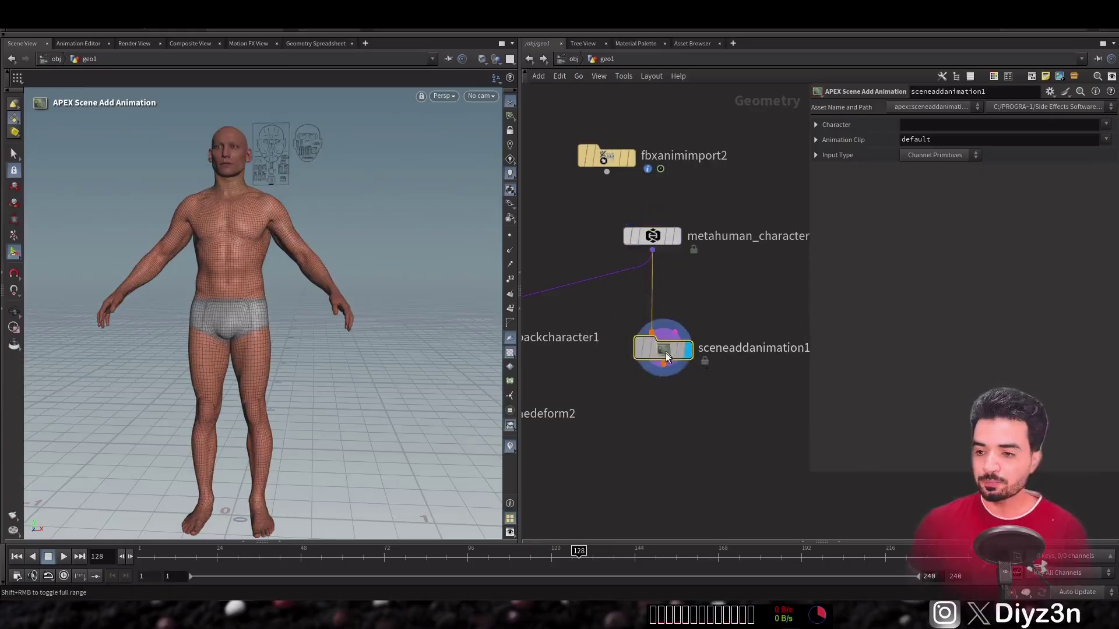
Step: Connect the FBX animation to Scene Add Animation's second input and spread the nodes apart to make room between them
drag(675, 362, 673, 405)
click(607, 171)
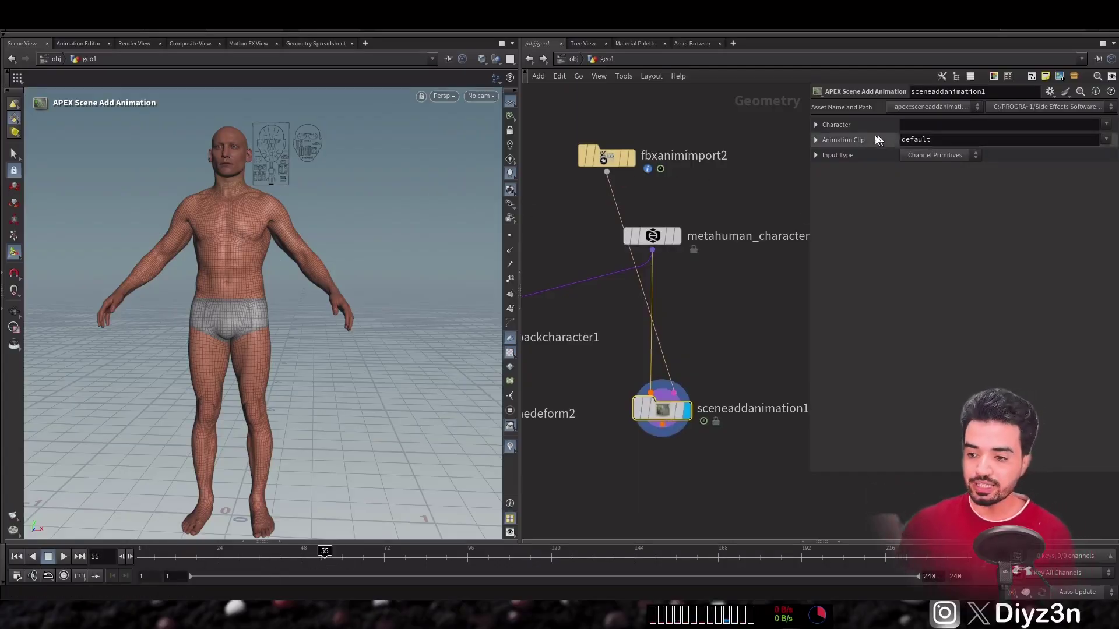
drag(615, 159, 694, 175)
Step: Add an APEX Control Extract node fed by the MetaHuman Character Rig, placed just below it
key(Tab)
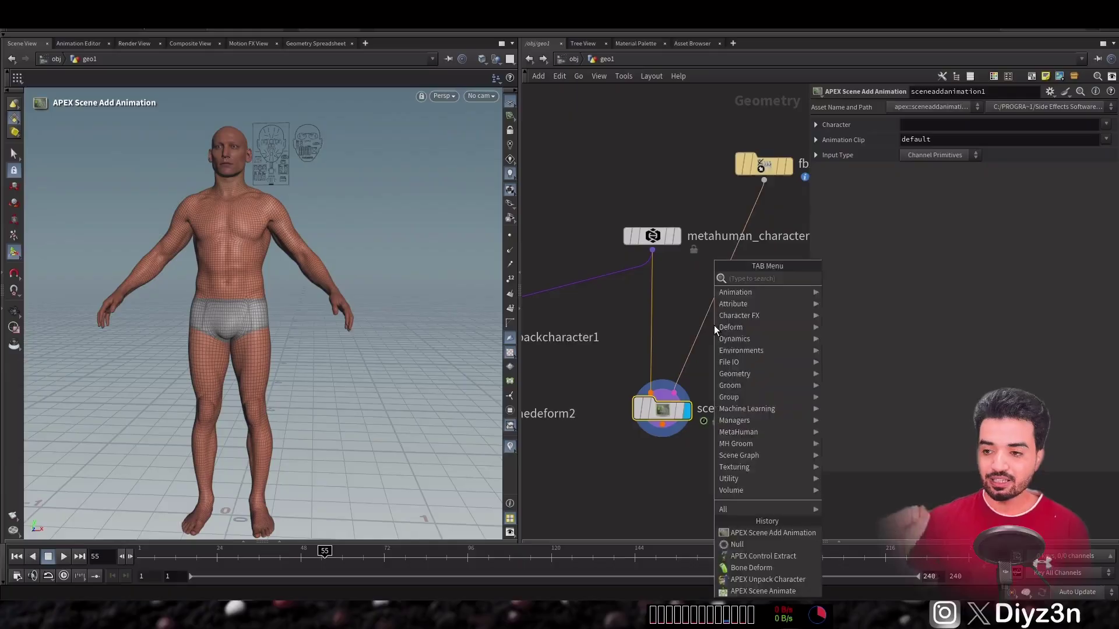
mouse_move(752, 295)
mouse_move(870, 296)
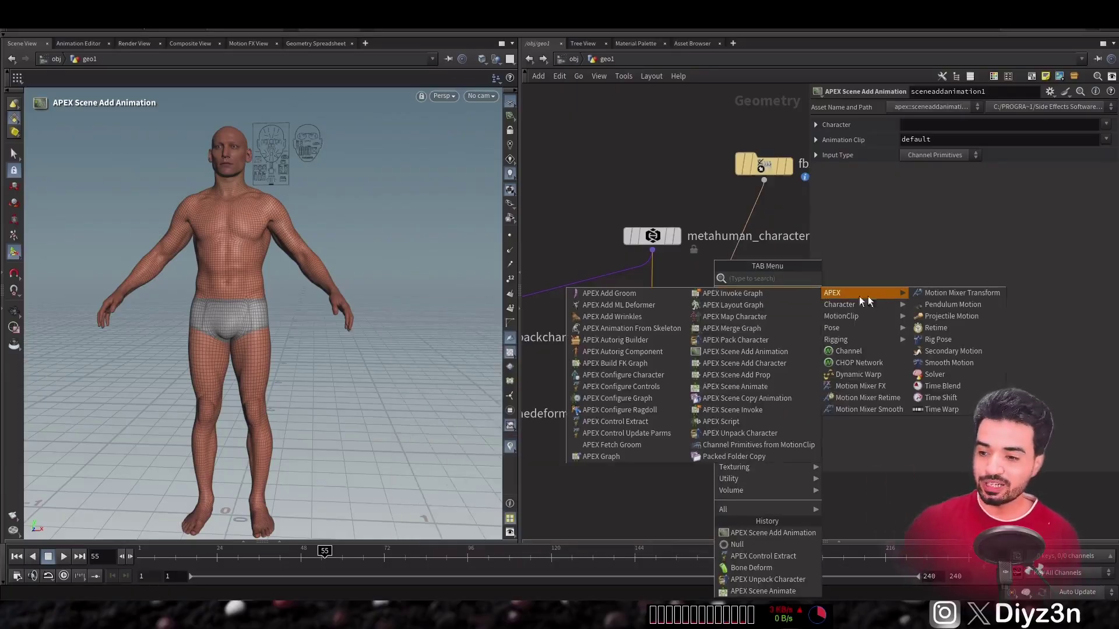
click(615, 422)
click(680, 291)
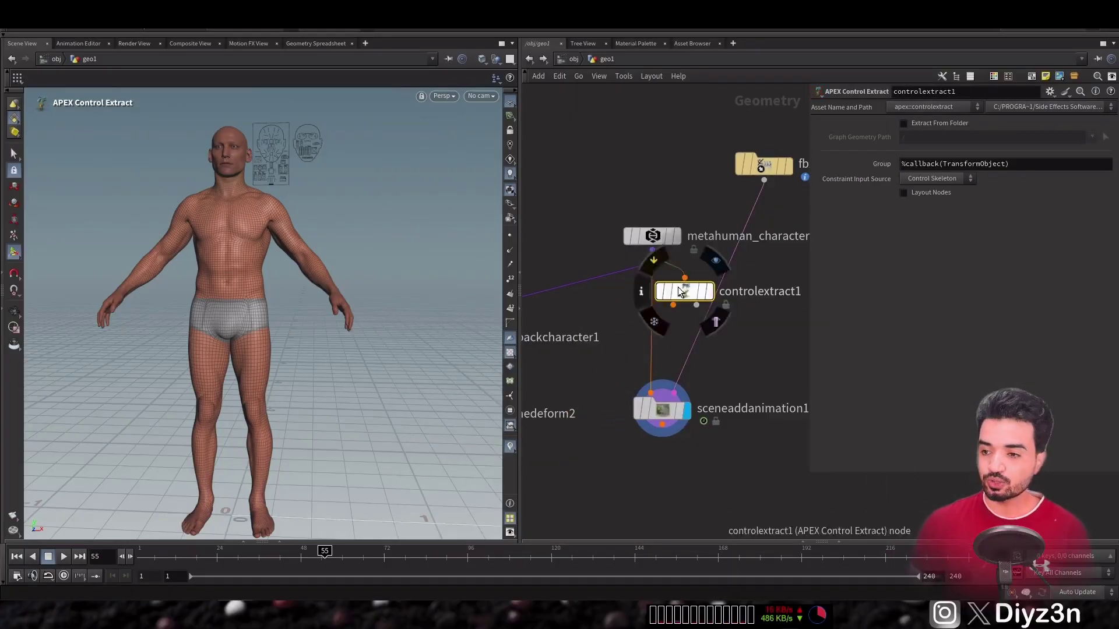
drag(678, 288, 681, 281)
Step: Add a Null node wired to Control Extract's first output
key(Tab)
mouse_move(774, 317)
click(892, 278)
click(747, 352)
Step: Set Control Extract to extract from folder with graph geometry path /Base.rig, and view its control skeleton through the Null
click(683, 287)
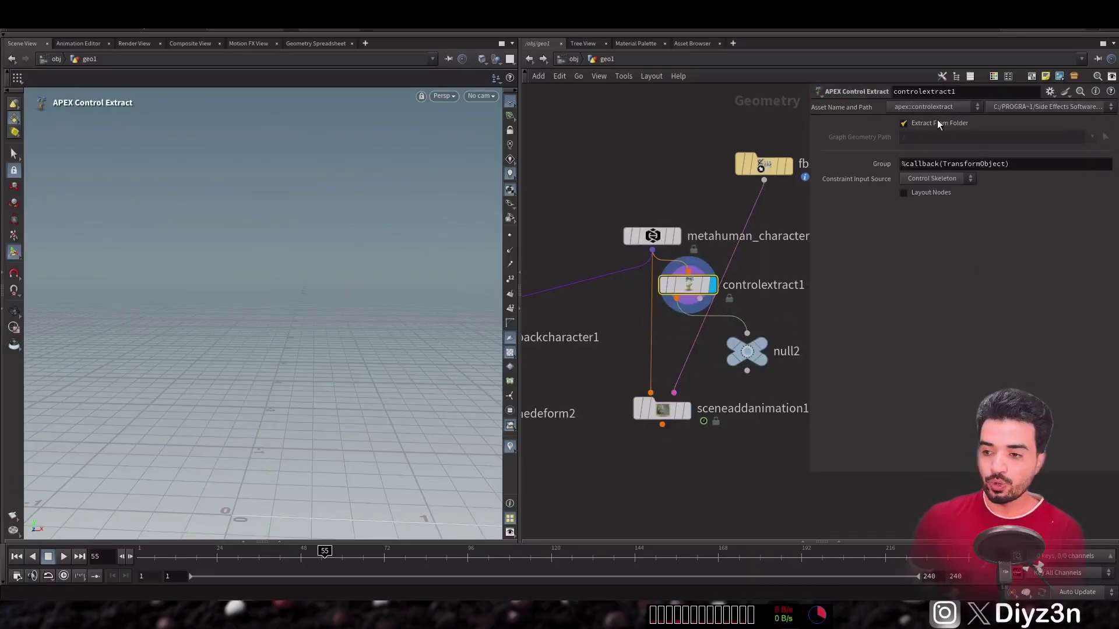
click(1092, 138)
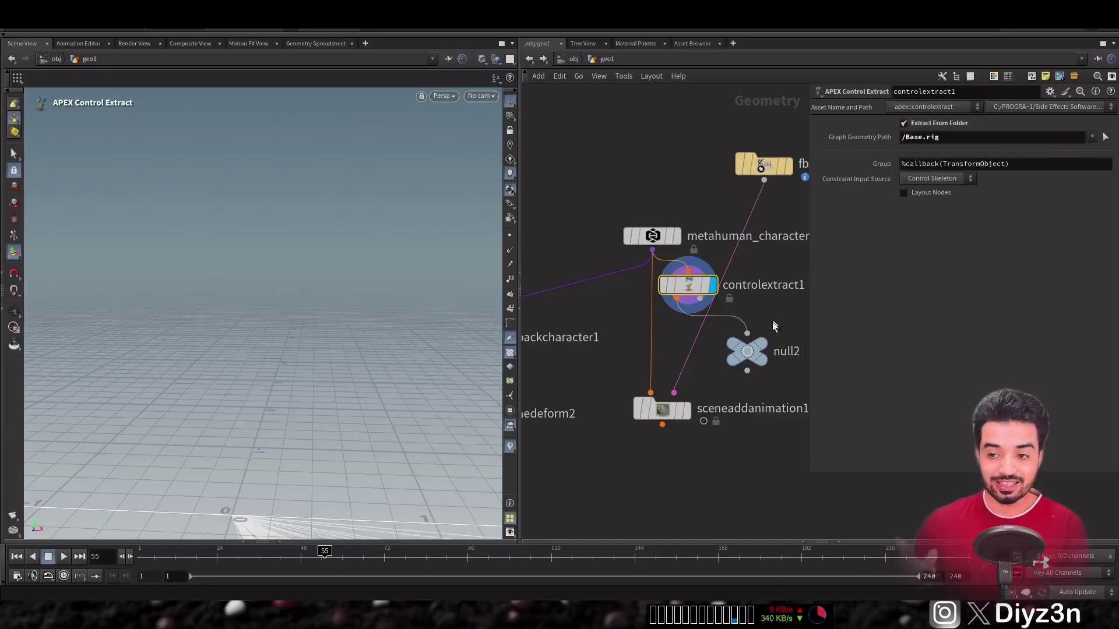
click(761, 343)
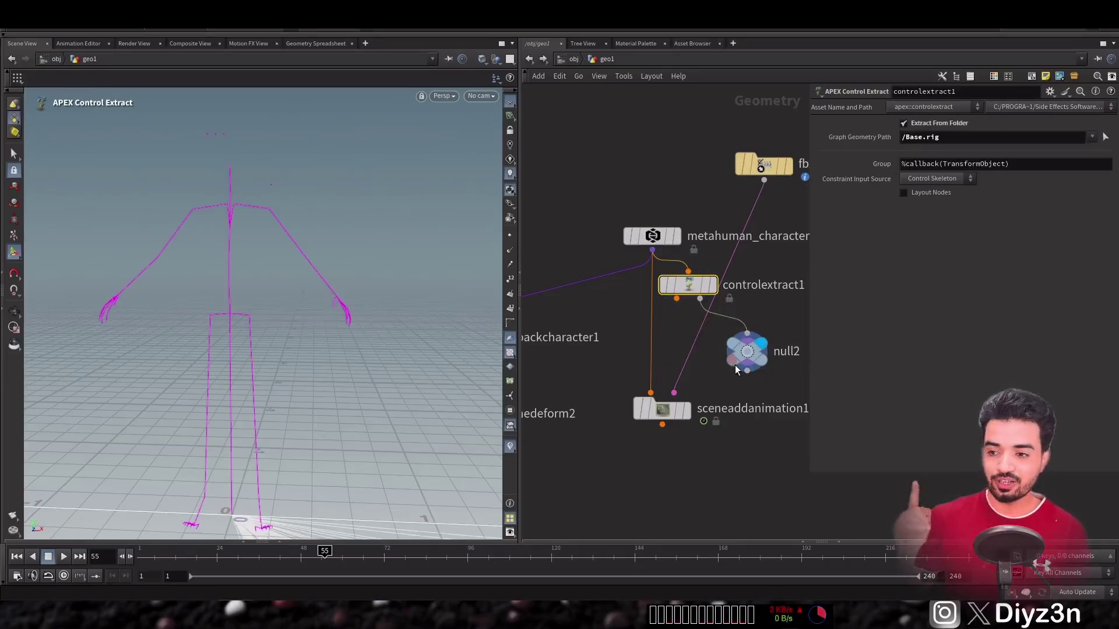
Step: Delete the Null and place an APEX Control Update Parms node below Control Extract
key(Delete)
key(Tab)
mouse_move(776, 295)
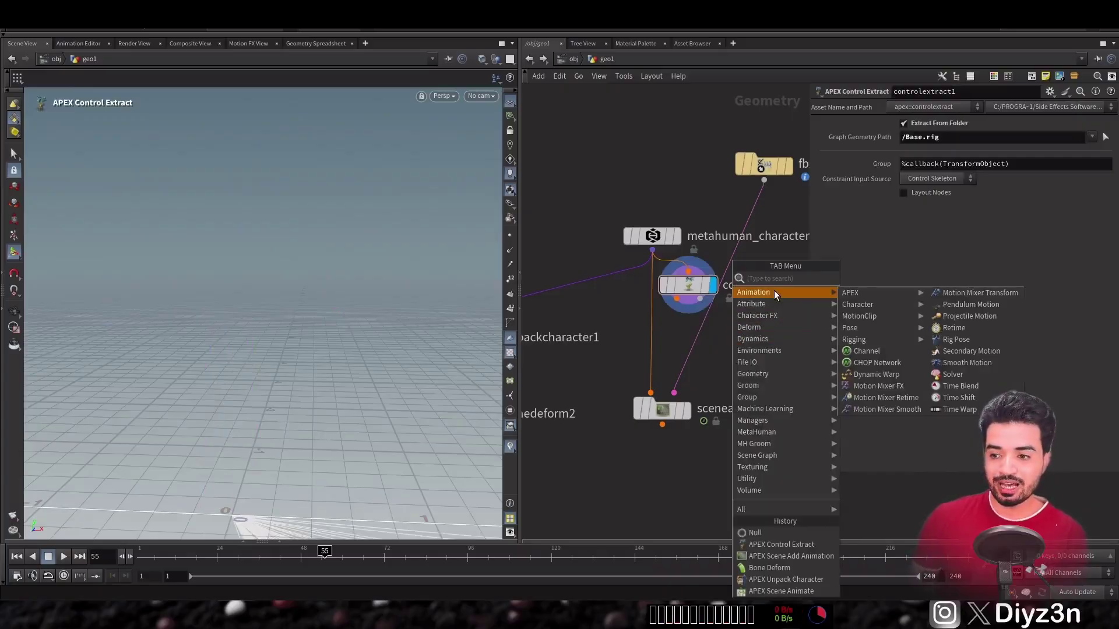
mouse_move(846, 293)
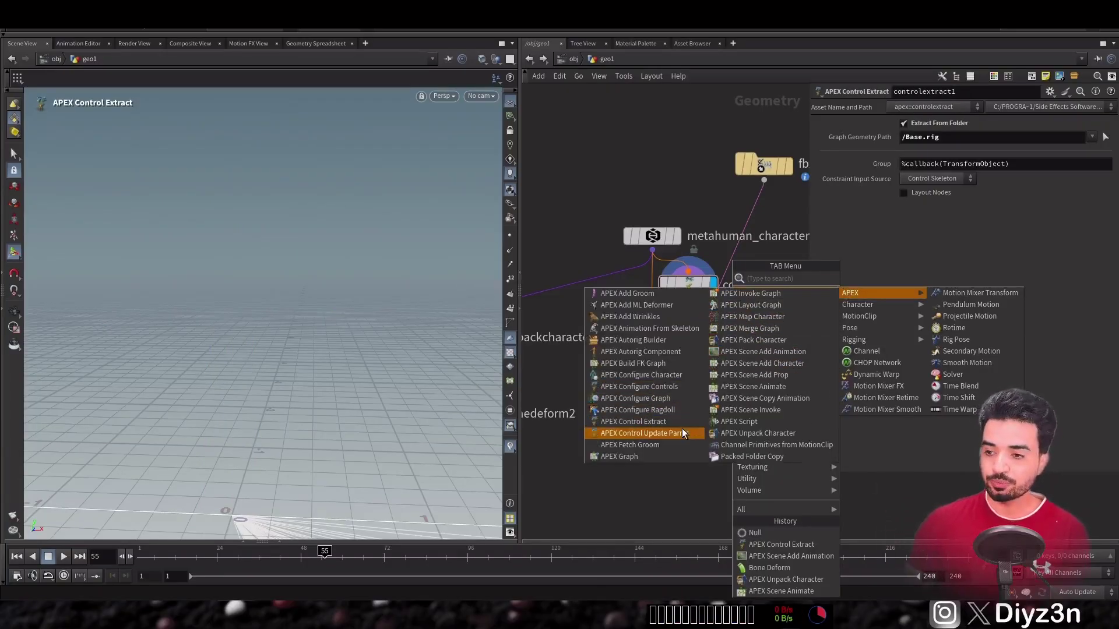
click(644, 434)
click(713, 367)
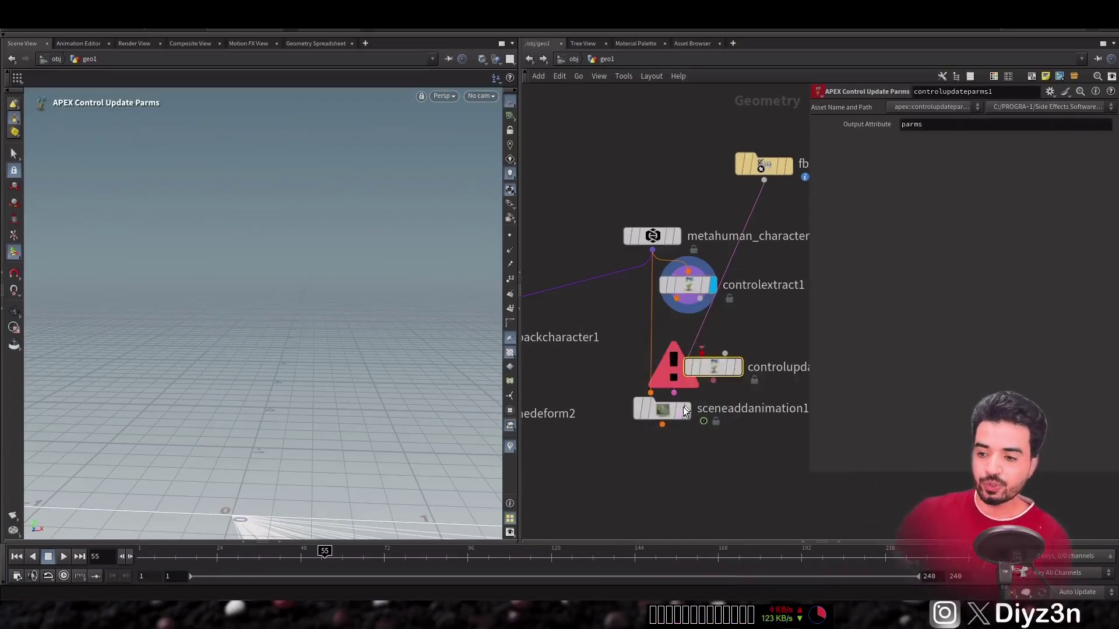
Step: Wire both Control Extract outputs into Control Update Parms, feed its result to Scene Add Animation's second input, and display Scene Add Animation
drag(688, 395, 676, 299)
drag(700, 300, 707, 347)
click(688, 412)
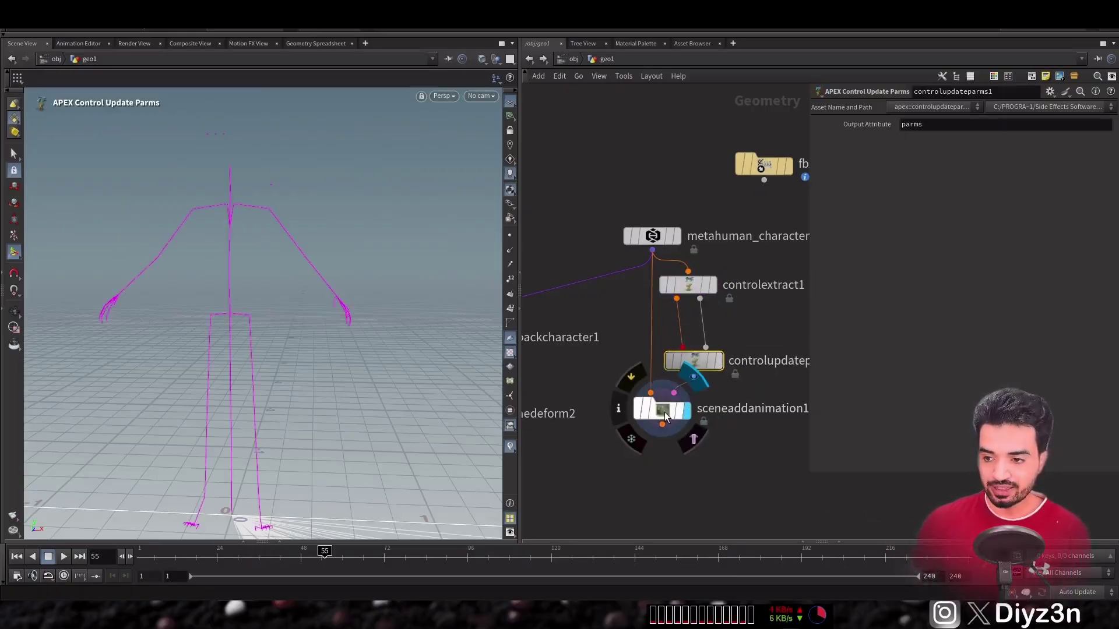
drag(662, 413, 659, 416)
Step: Insert a Rig Pose node on the wire between Control Extract's second output and Control Update Parms
key(Tab)
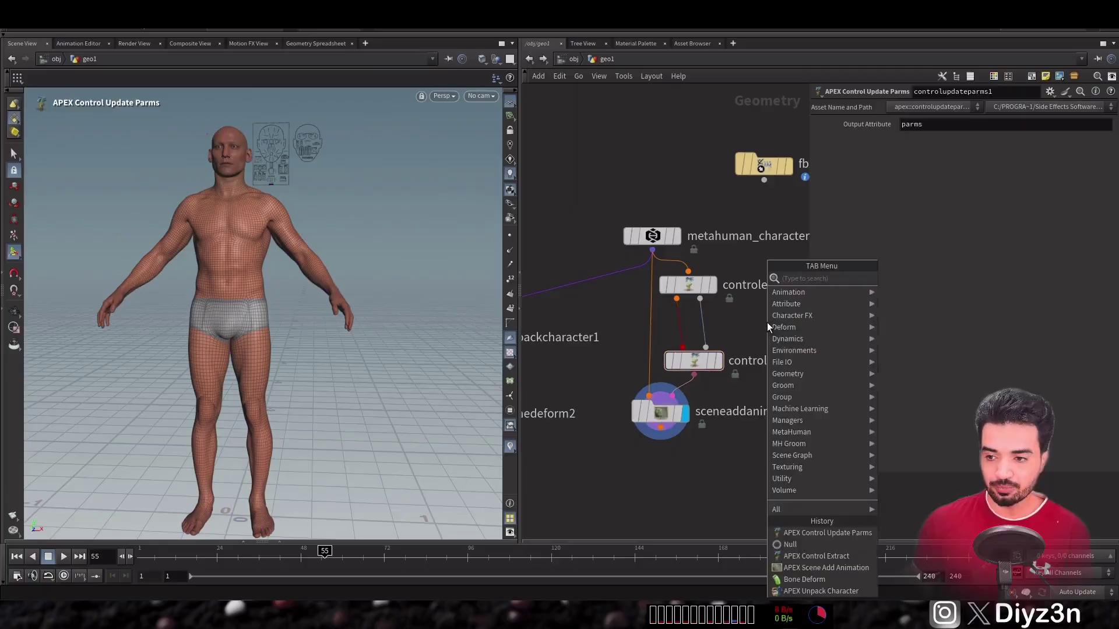
text(rig)
click(885, 290)
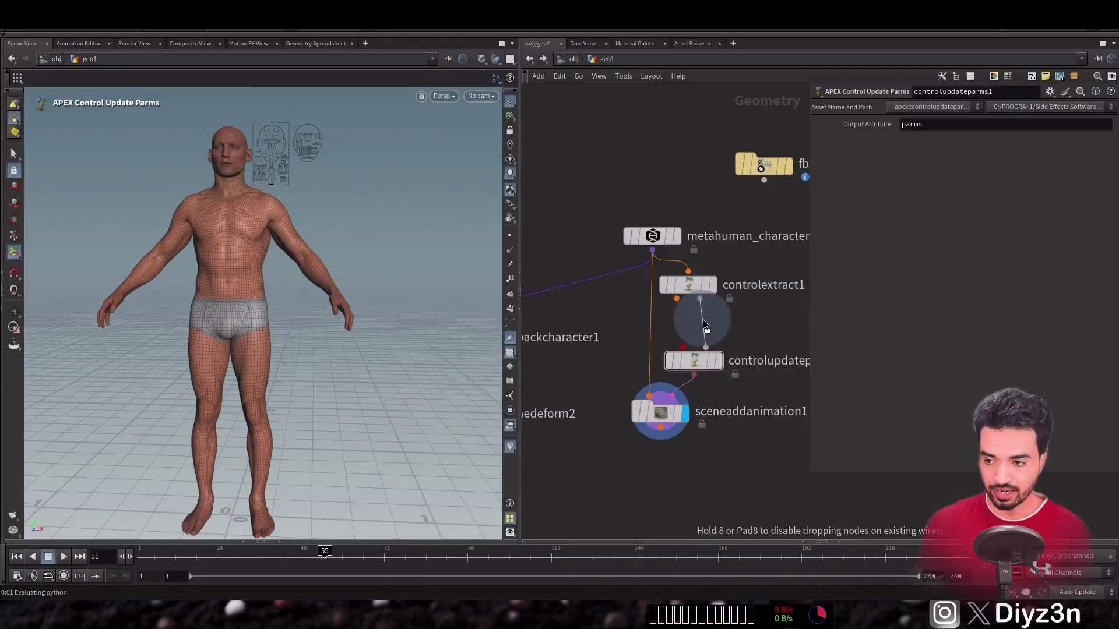
click(721, 345)
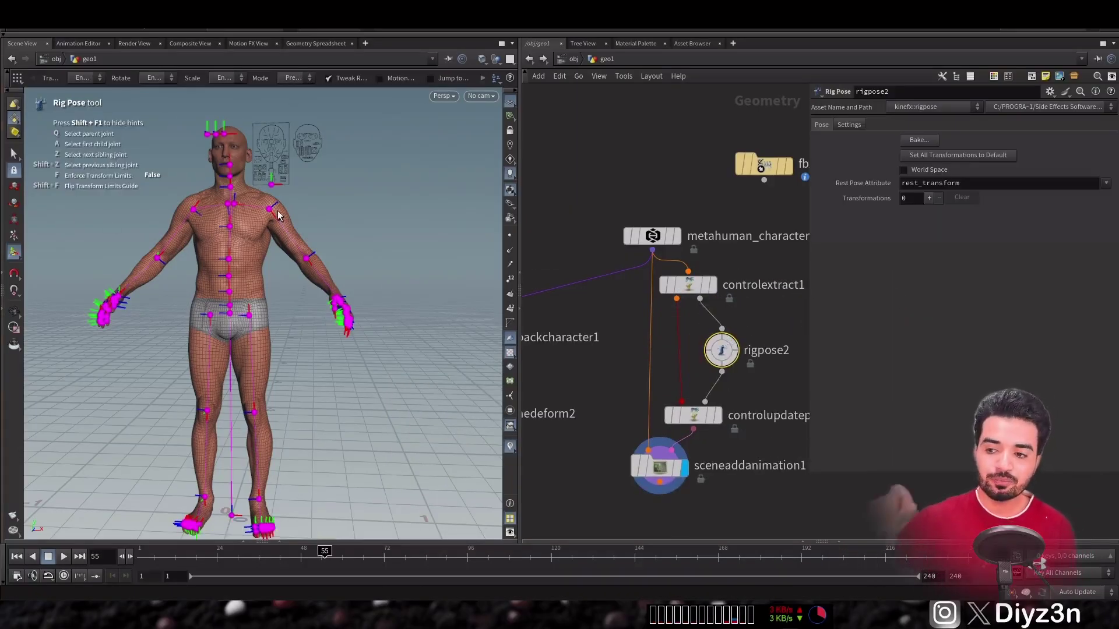
Step: Rotate the upperarm_l joint about -52.67 degrees in Y to raise the arm, and display the Rig Pose node
click(302, 246)
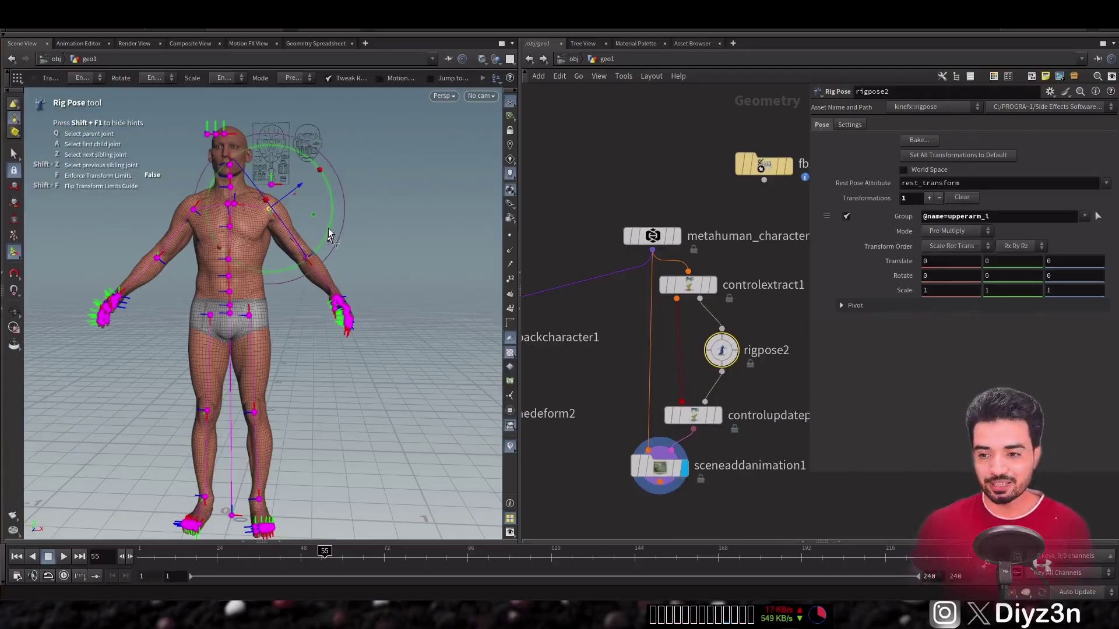
drag(332, 171, 427, 279)
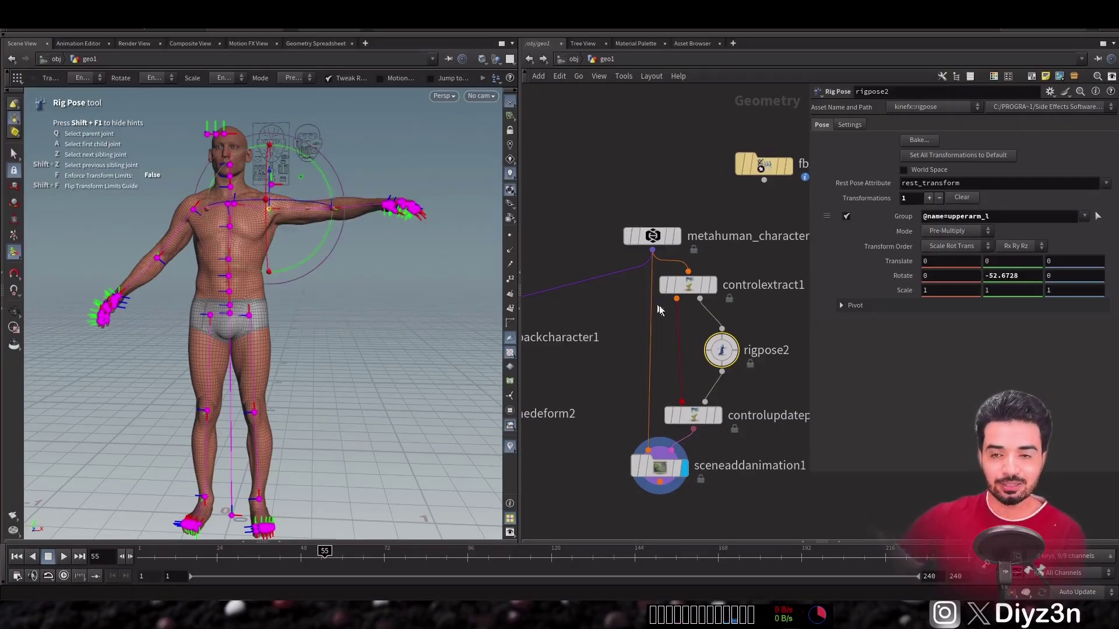
mouse_move(725, 346)
click(753, 319)
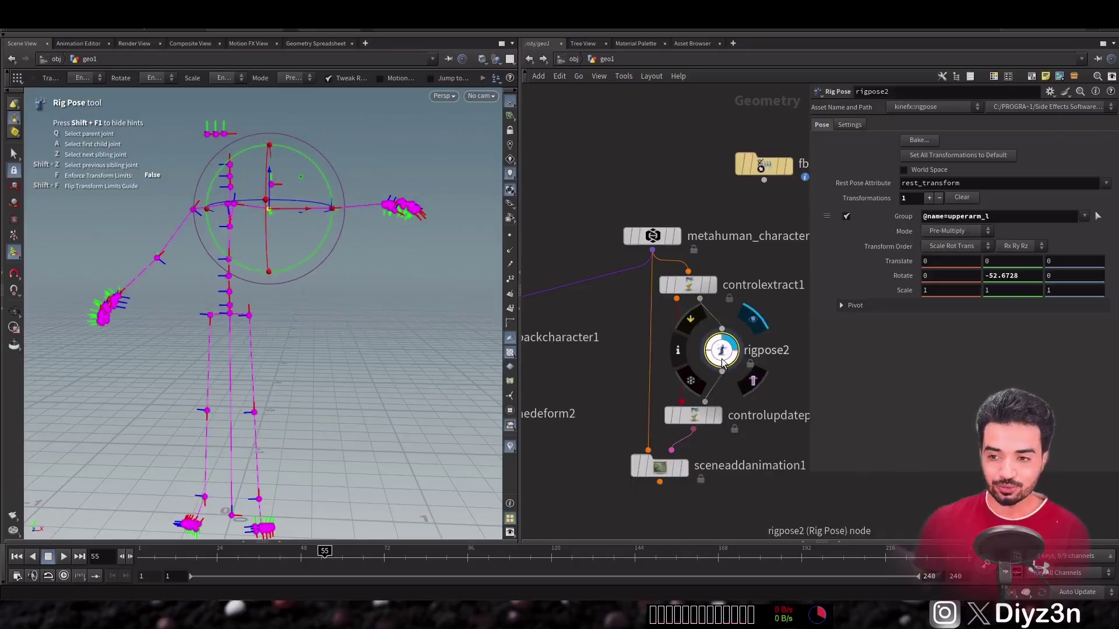
Step: Replace the Rig Pose with the FBX body animation feeding Control Update Parms, display Scene Add Animation, and scrub to frame 163
key(Delete)
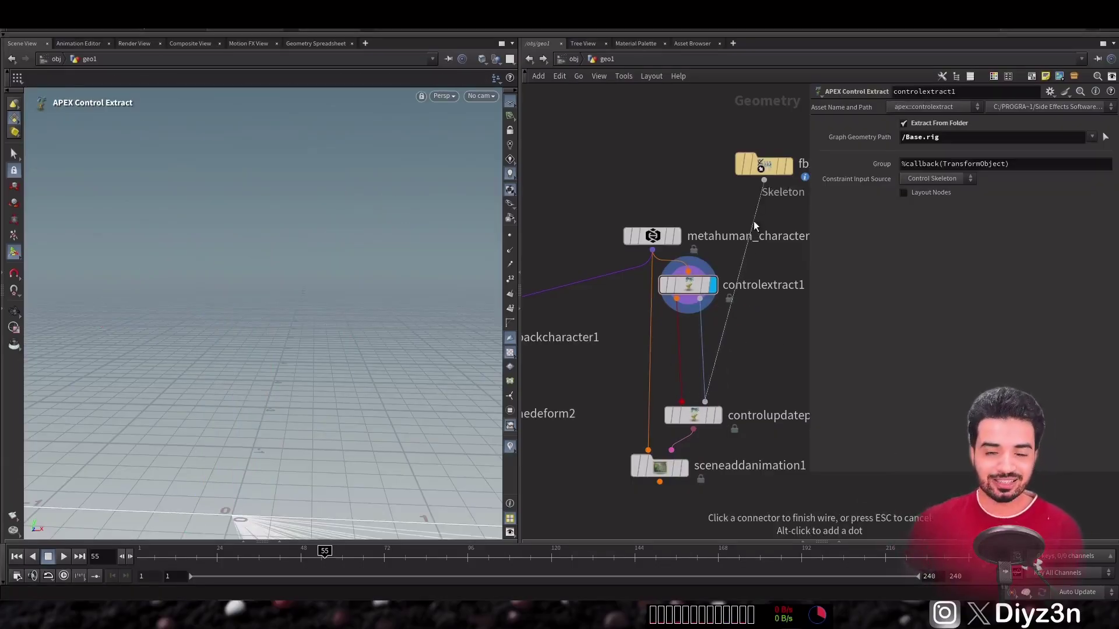
click(684, 466)
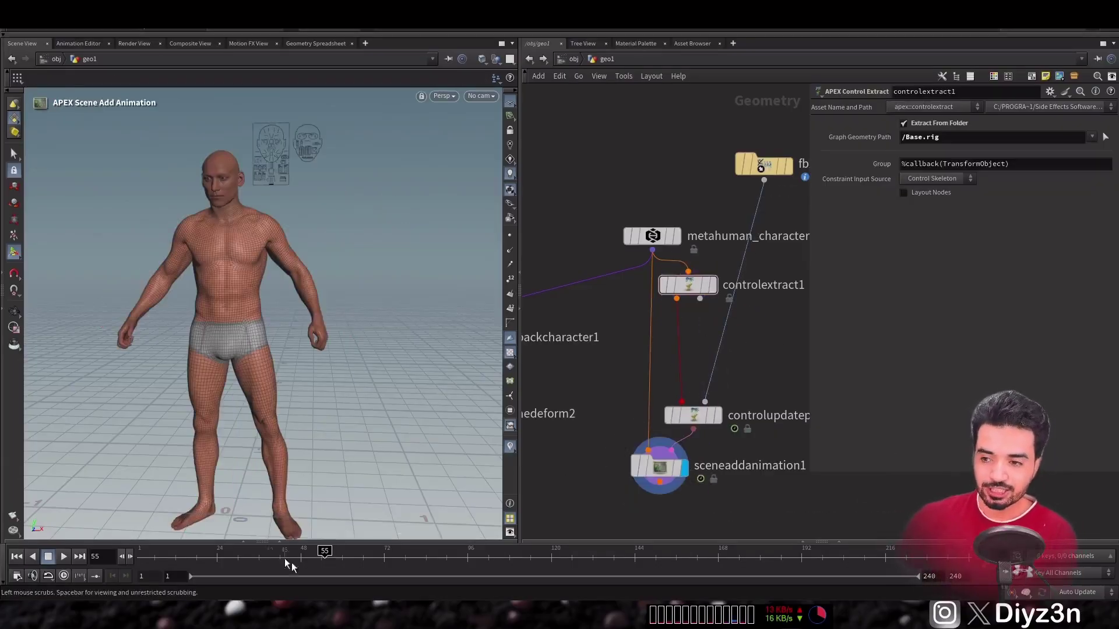
click(391, 554)
drag(458, 552, 701, 553)
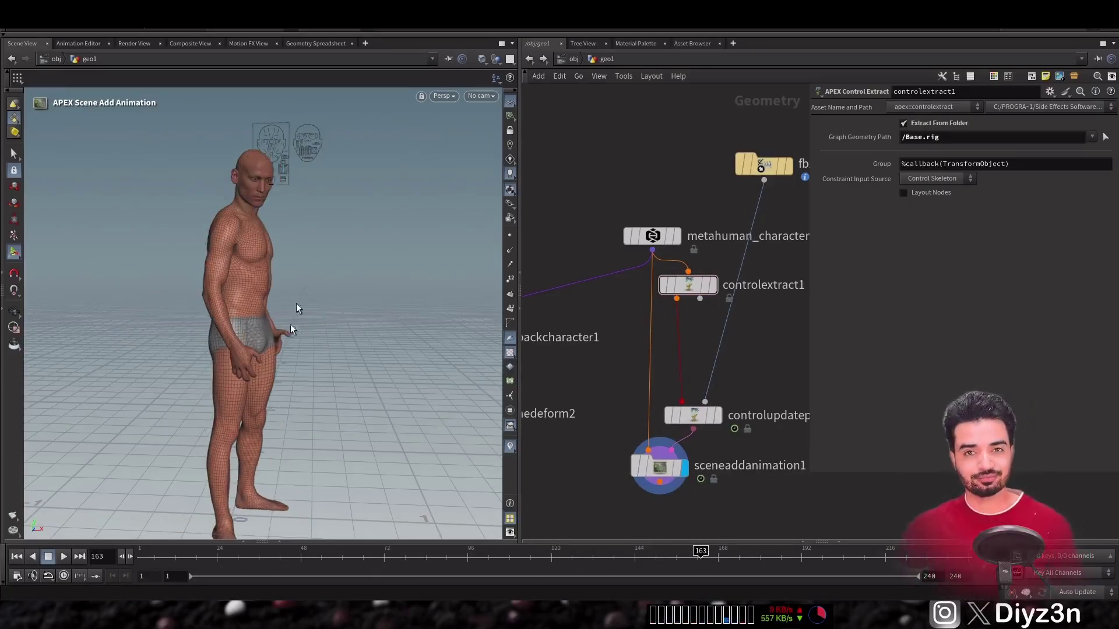
Step: Display the Face_Anim FBX import and scrub its skeleton animation to frame 35
scroll(266, 334, down, 2)
alt+middle_drag(267, 338, 223, 305)
middle_drag(608, 478, 663, 354)
scroll(660, 354, down, 2)
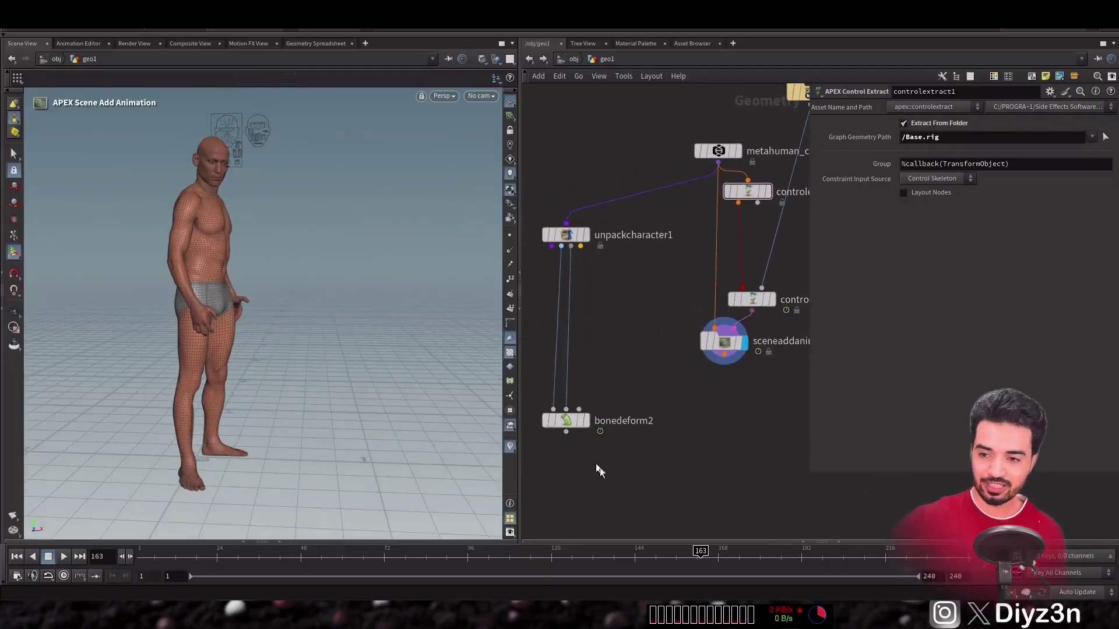
drag(526, 384, 526, 384)
middle_drag(711, 407, 631, 442)
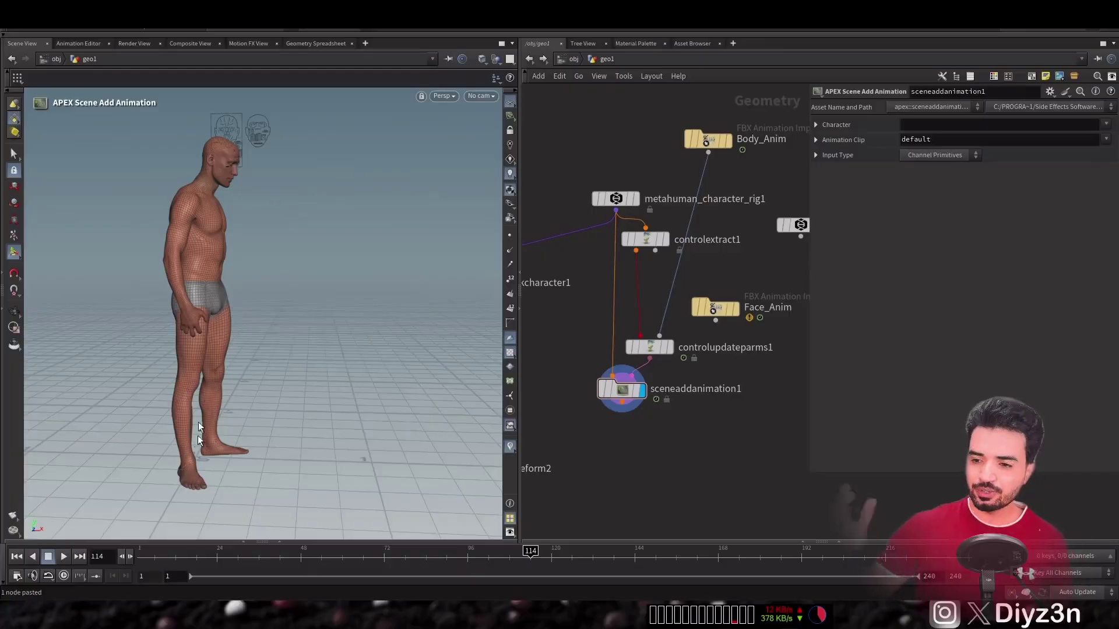
click(736, 308)
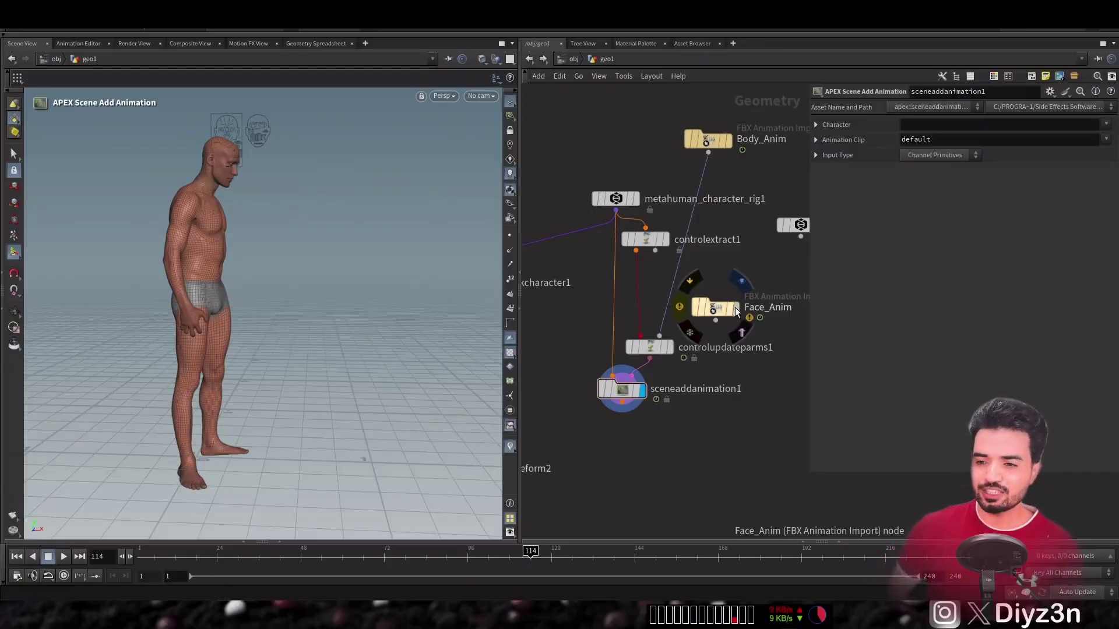
drag(286, 555, 255, 555)
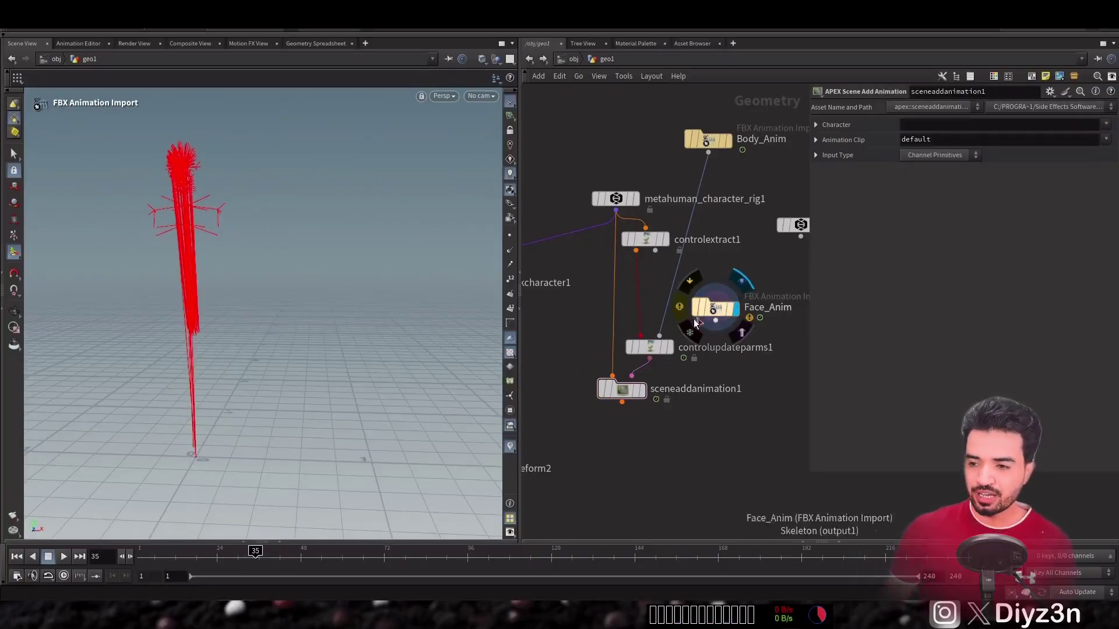
Step: Try Face_Anim as the skeleton input of Control Update Parms, with Scene Add Animation displayed, checking the face at frames 118 and 82
click(643, 392)
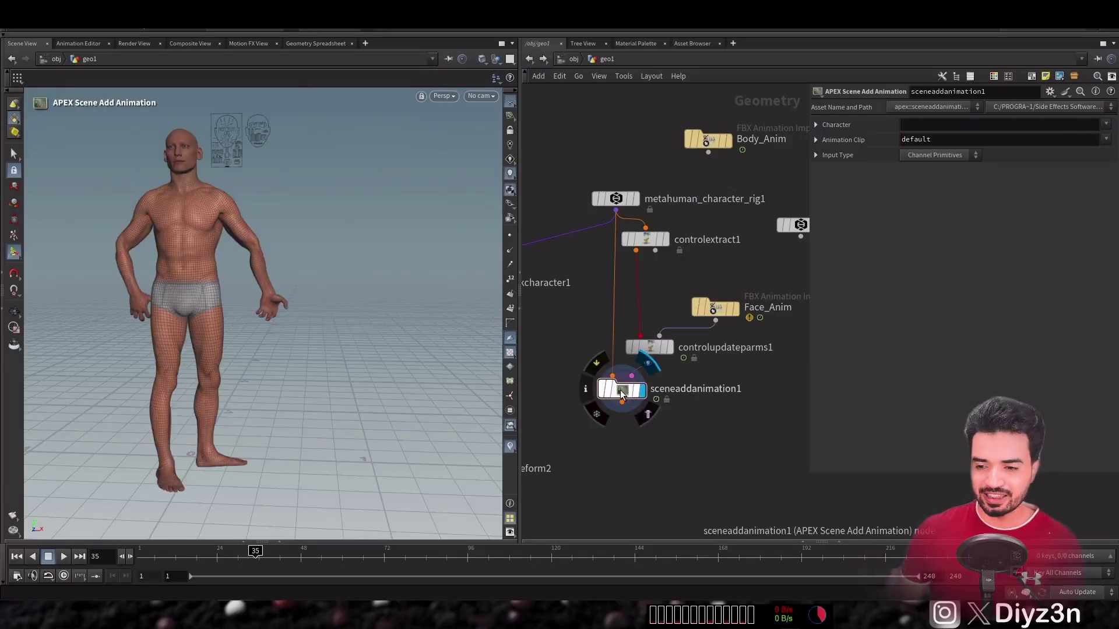
click(544, 554)
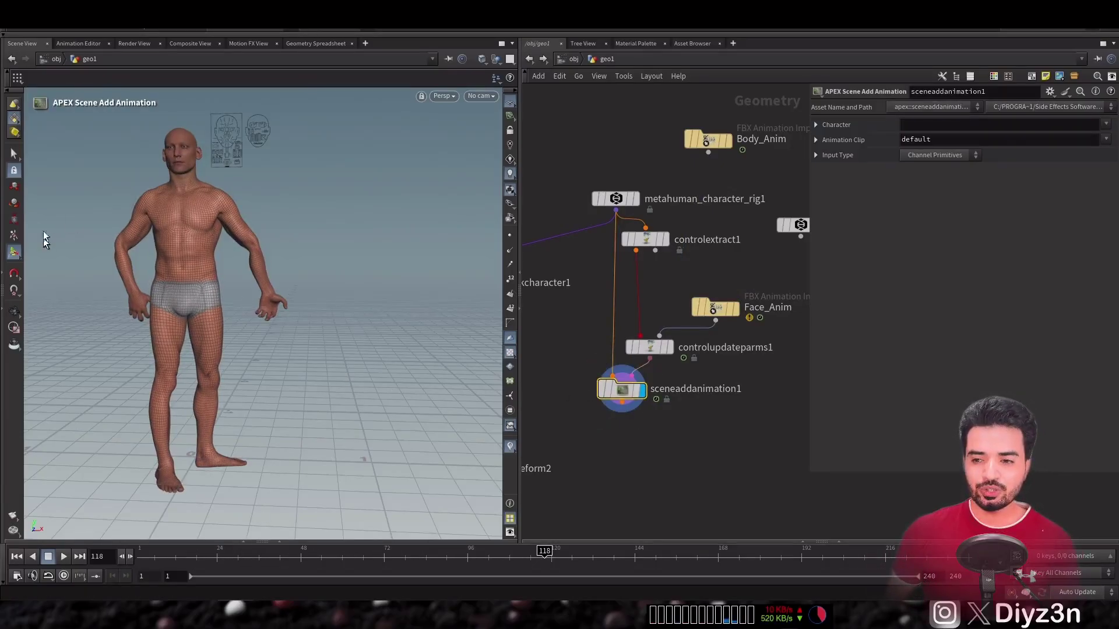
click(14, 317)
scroll(244, 166, up, 4)
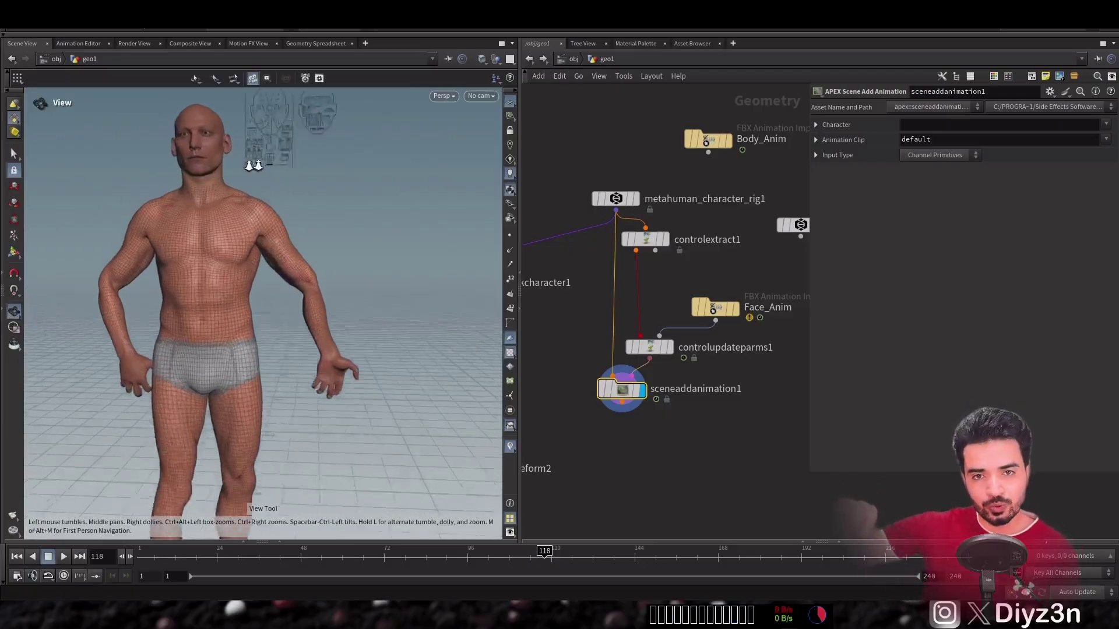
middle_drag(245, 169, 230, 312)
scroll(232, 294, up, 2)
scroll(227, 308, down, 2)
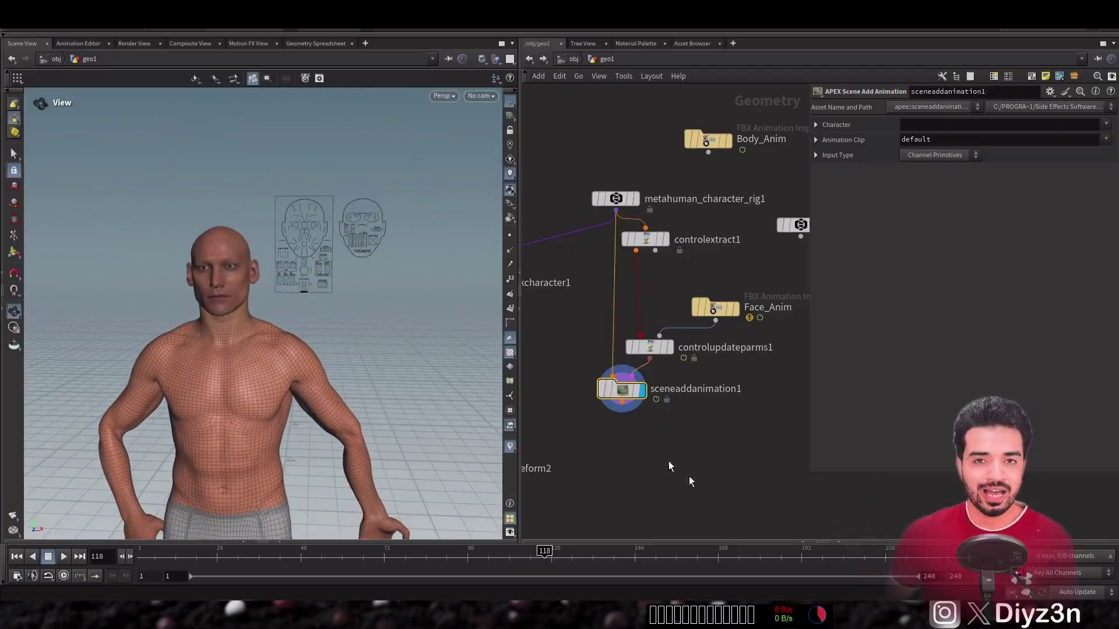
click(420, 558)
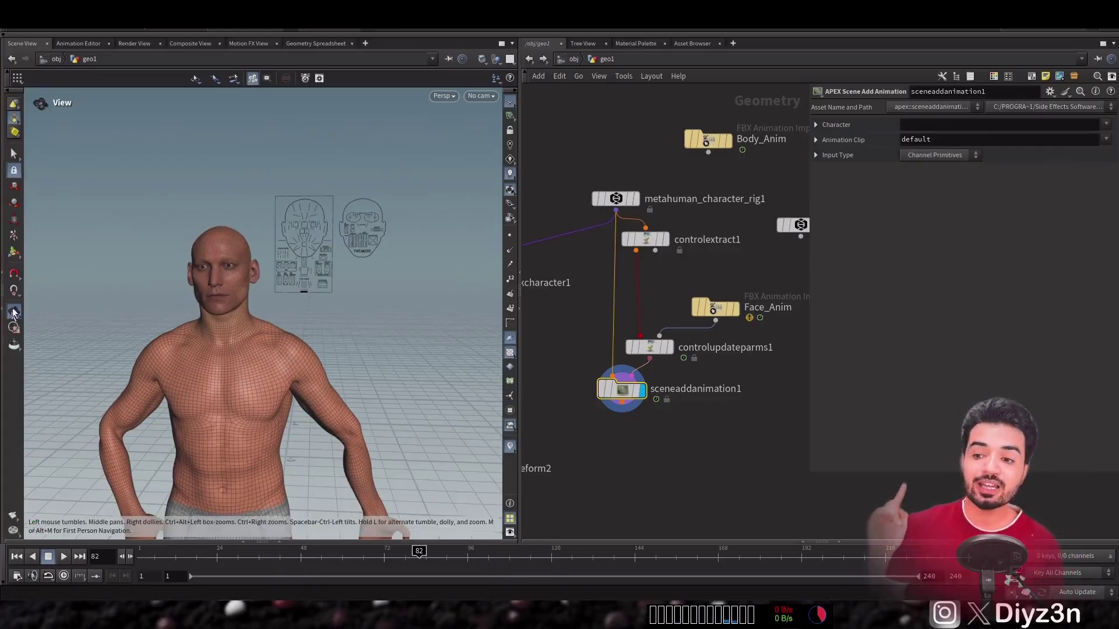
Step: Reconnect Body_Anim to Control Update Parms in place of Face_Anim and display Scene Add Animation
click(736, 307)
middle_drag(195, 352, 228, 242)
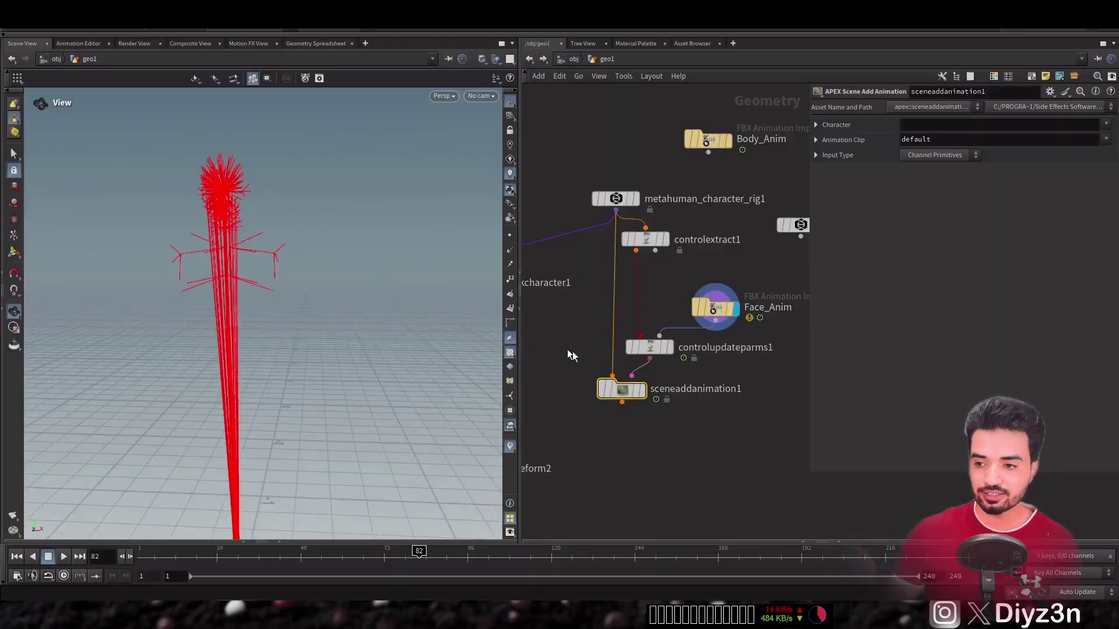
drag(659, 337, 709, 152)
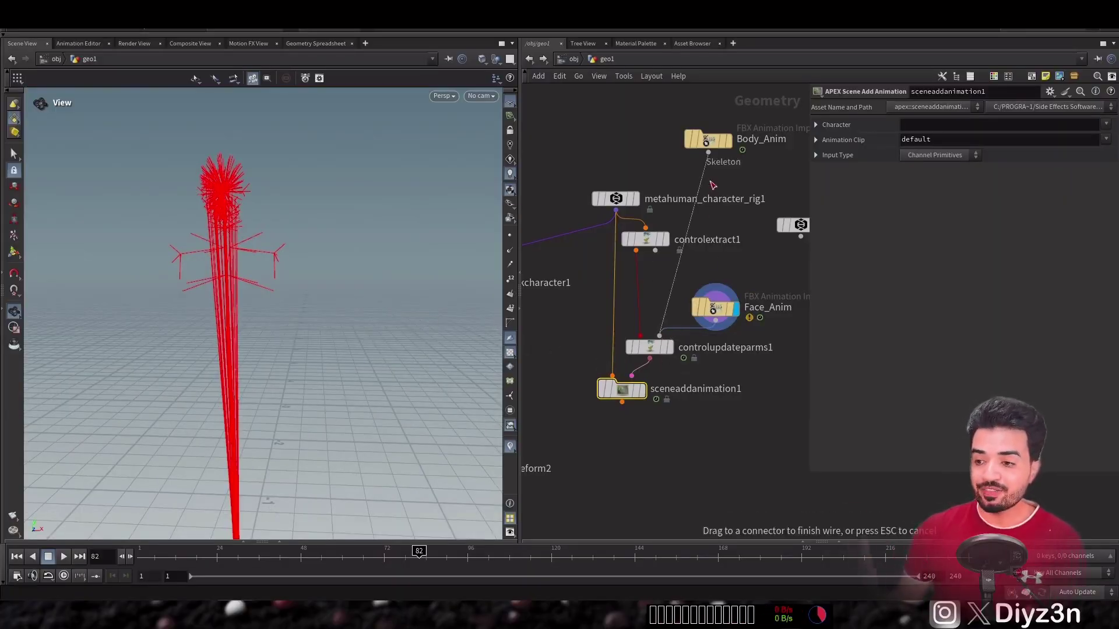
click(641, 389)
drag(215, 257, 420, 374)
Step: Try to apply Face_Anim after Scene Add Animation with an APEX Animation From Skeleton node using skeleton path /Base.skel, and delete that node
key(Tab)
mouse_move(673, 295)
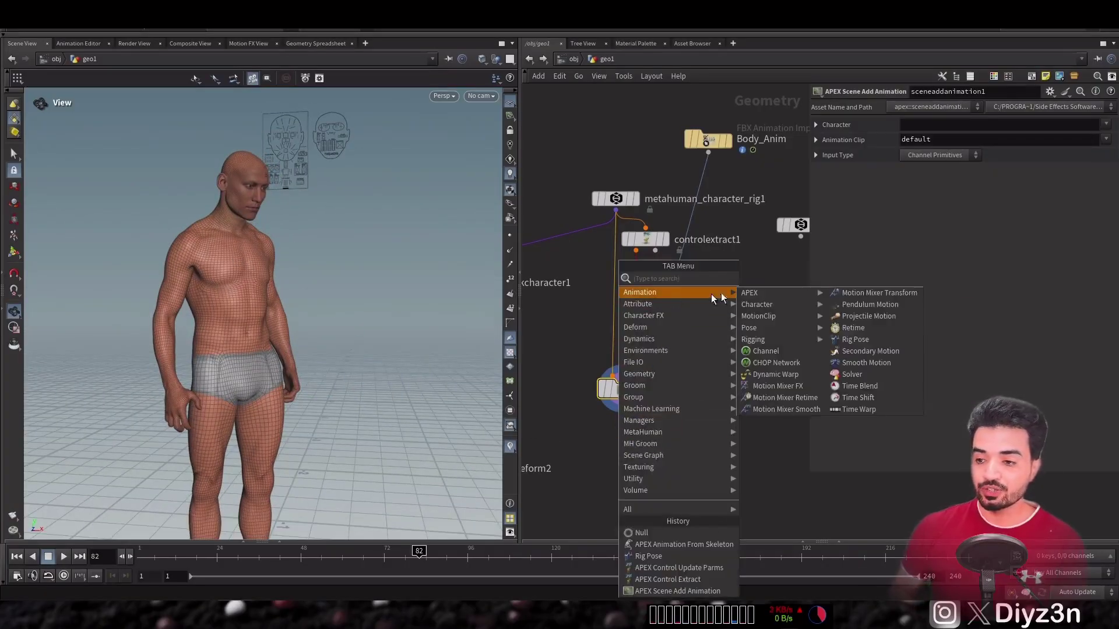
mouse_move(796, 293)
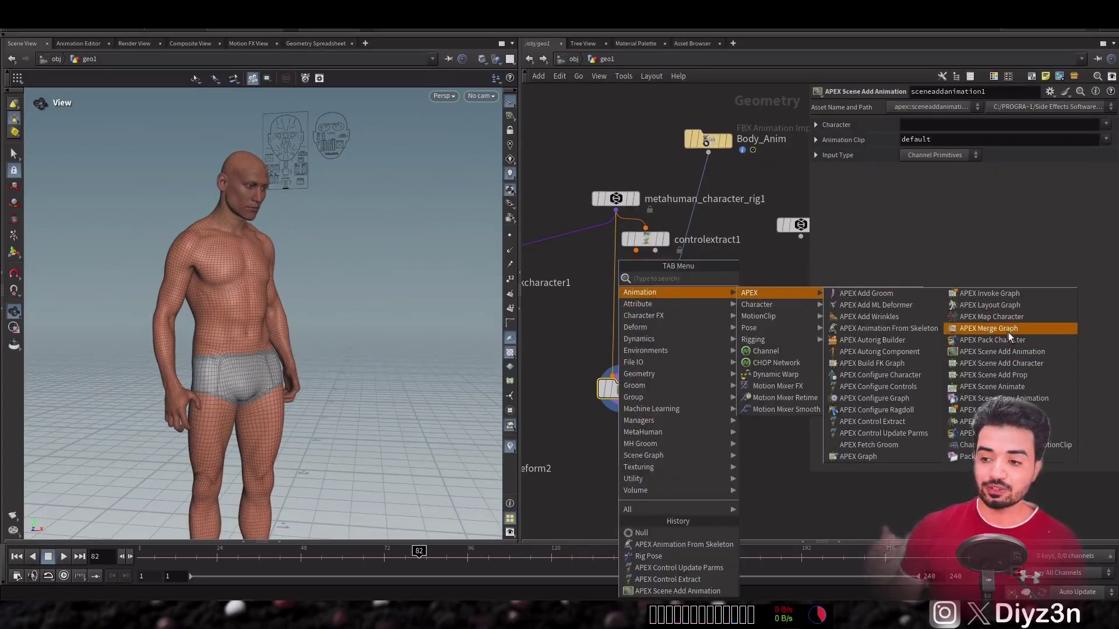
click(907, 330)
click(622, 467)
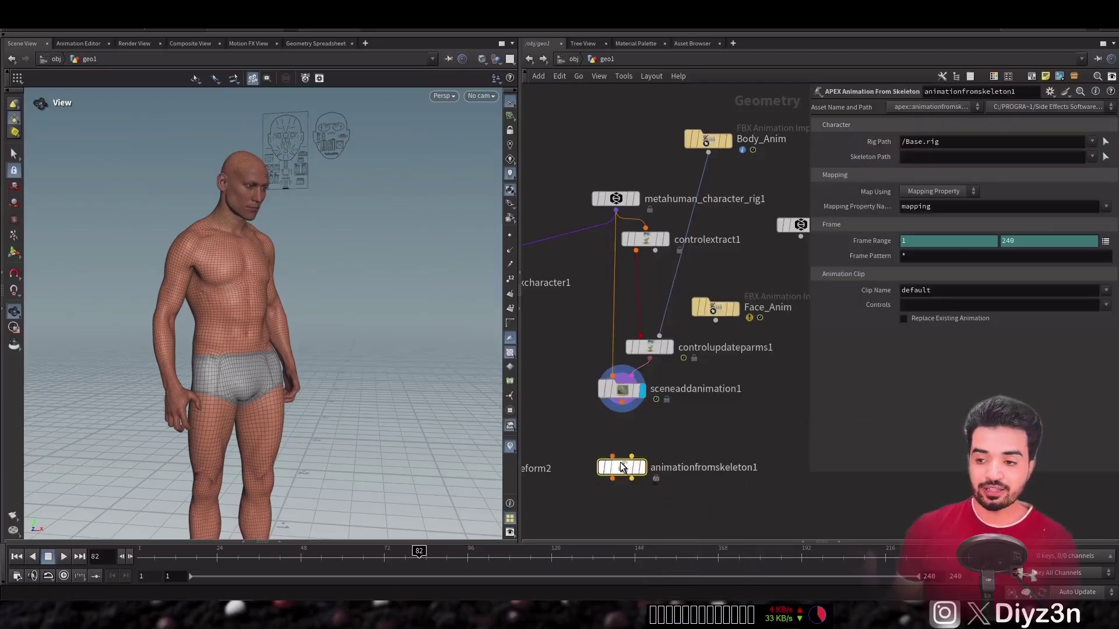
drag(630, 465, 756, 317)
click(649, 452)
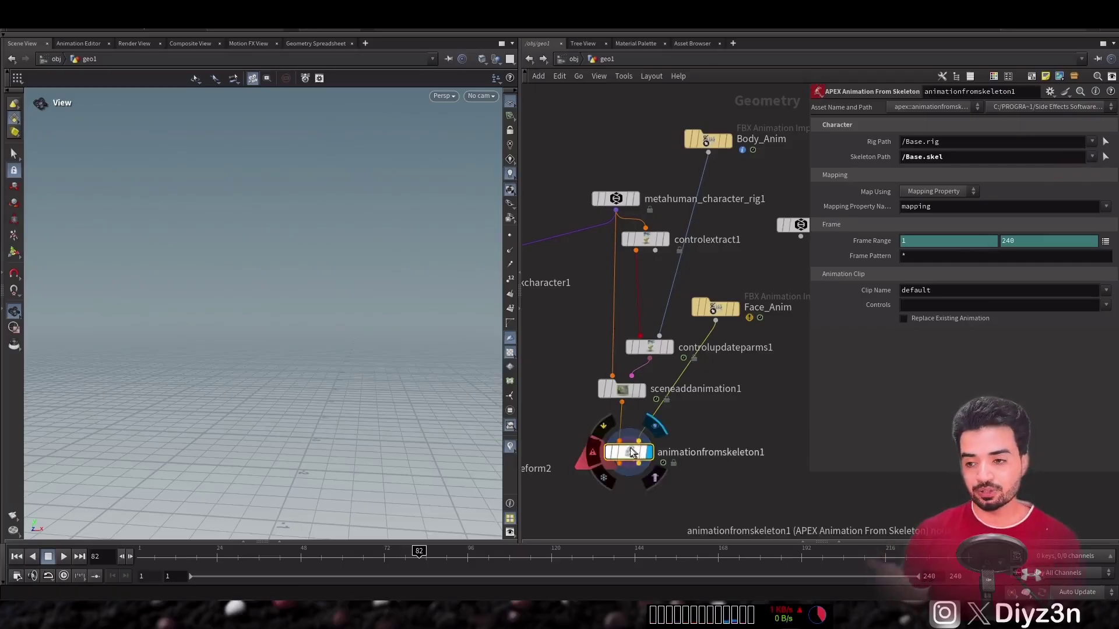
key(Delete)
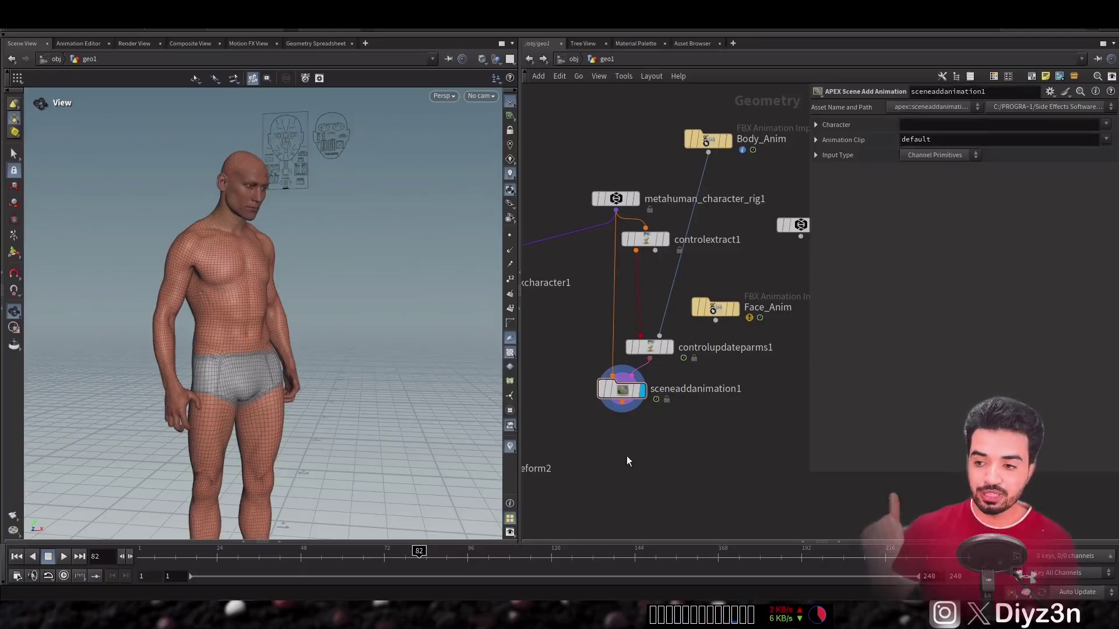
Step: Move Unpack Character and Bone Deform below Scene Add Animation and wire its output into Unpack Character
middle_drag(627, 456, 732, 404)
drag(577, 422, 677, 484)
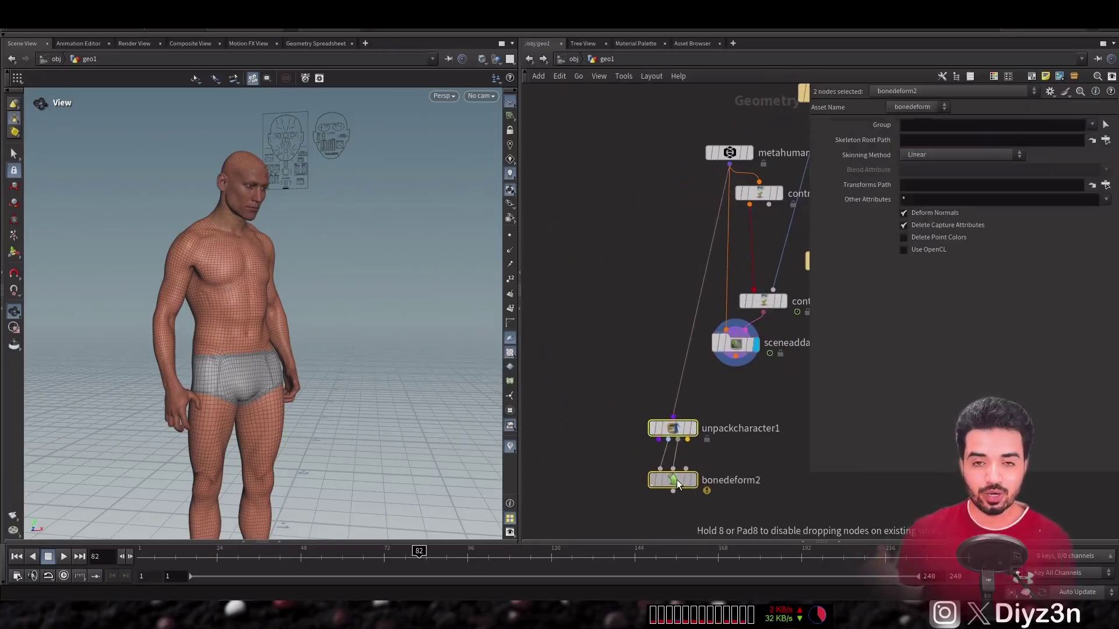
middle_drag(736, 431, 670, 345)
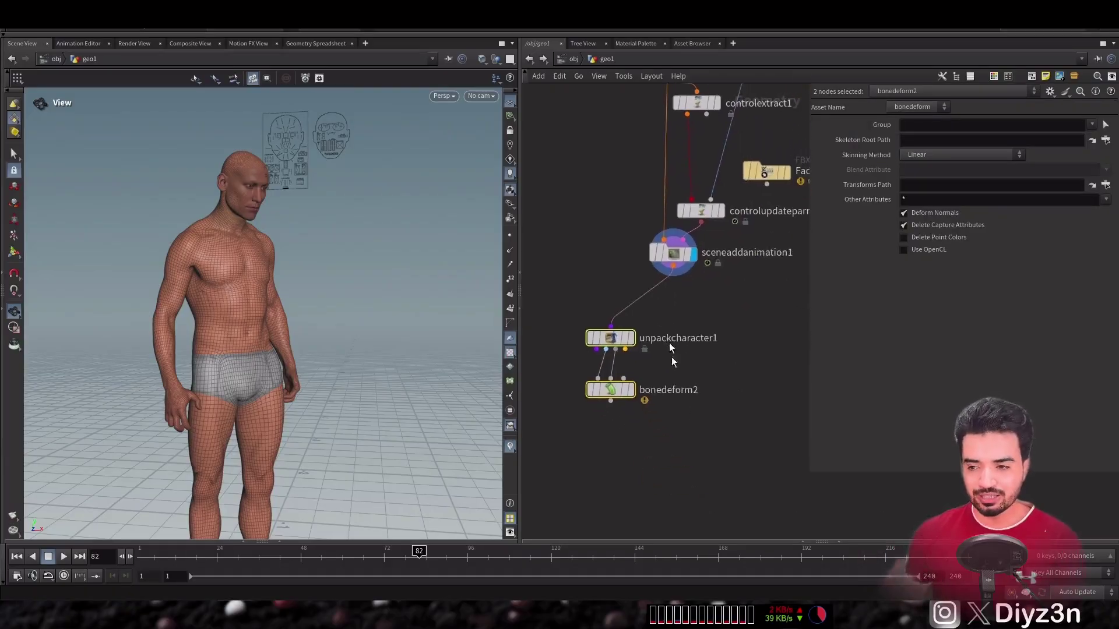
drag(607, 341, 669, 327)
click(736, 274)
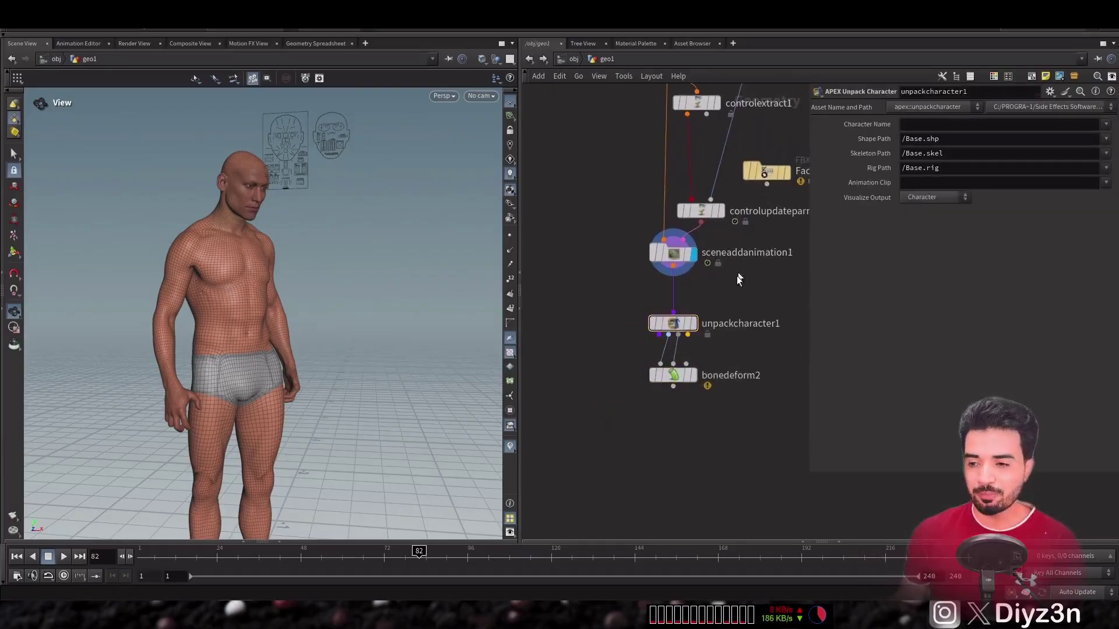
Step: Display Bone Deform, feed Face_Anim into its third input, and scrub the deformed character to frame 103
click(696, 322)
scroll(757, 276, up, 2)
click(678, 402)
drag(660, 408, 663, 445)
click(667, 427)
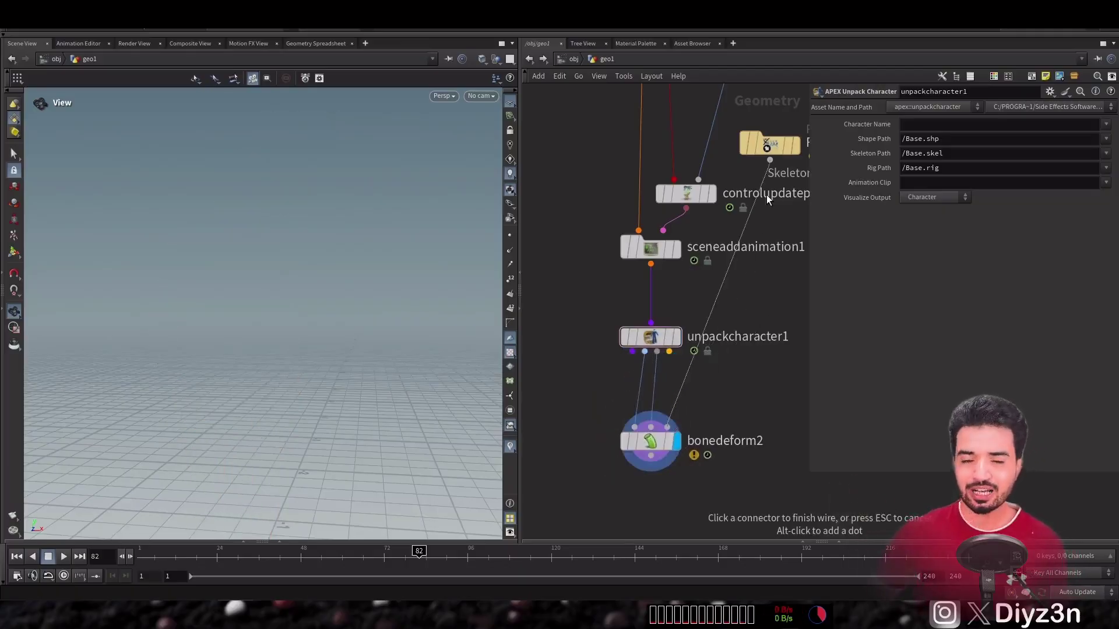
click(770, 148)
drag(773, 148, 733, 366)
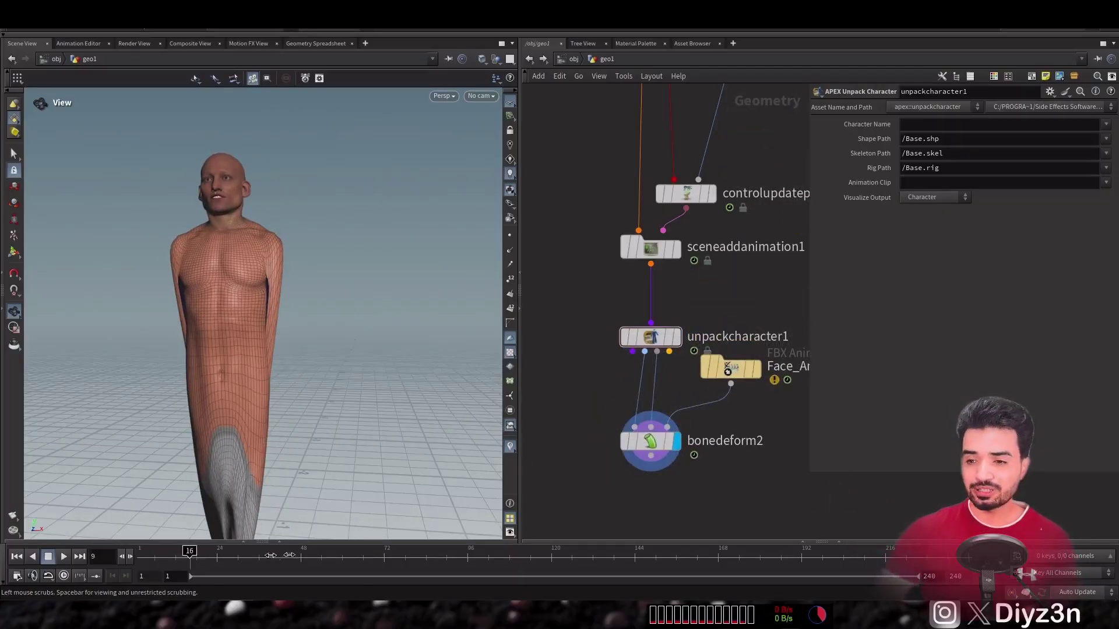
drag(682, 569, 386, 583)
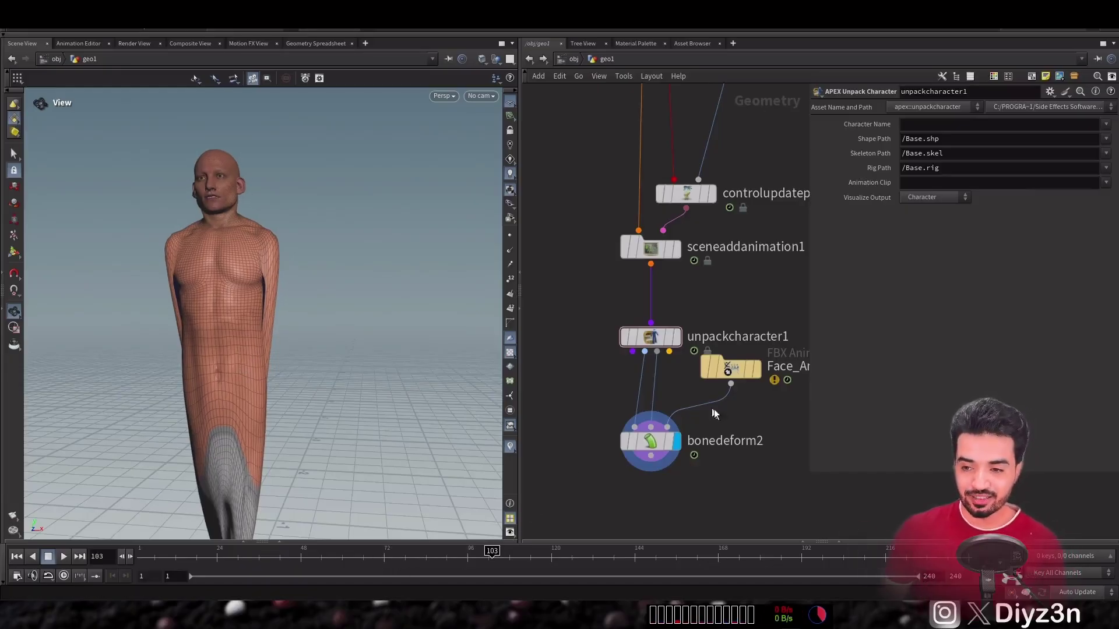
Step: Add a Null wired to Unpack Character's fourth output, display it, and check the animated skeleton at frames 37 and 155
key(Tab)
text(nu)
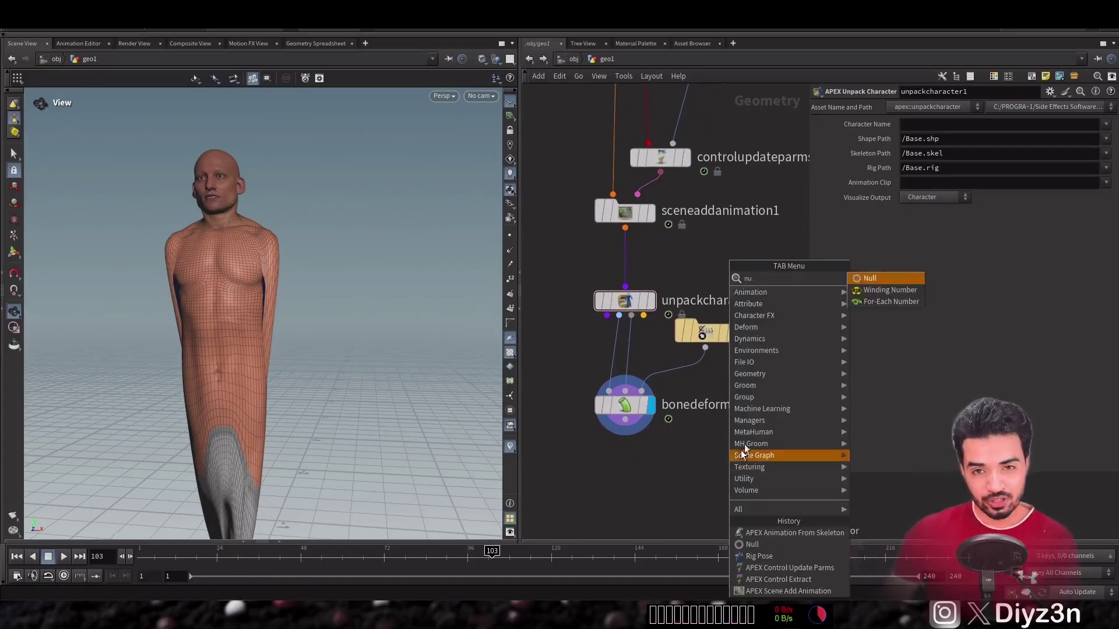
click(865, 278)
click(735, 393)
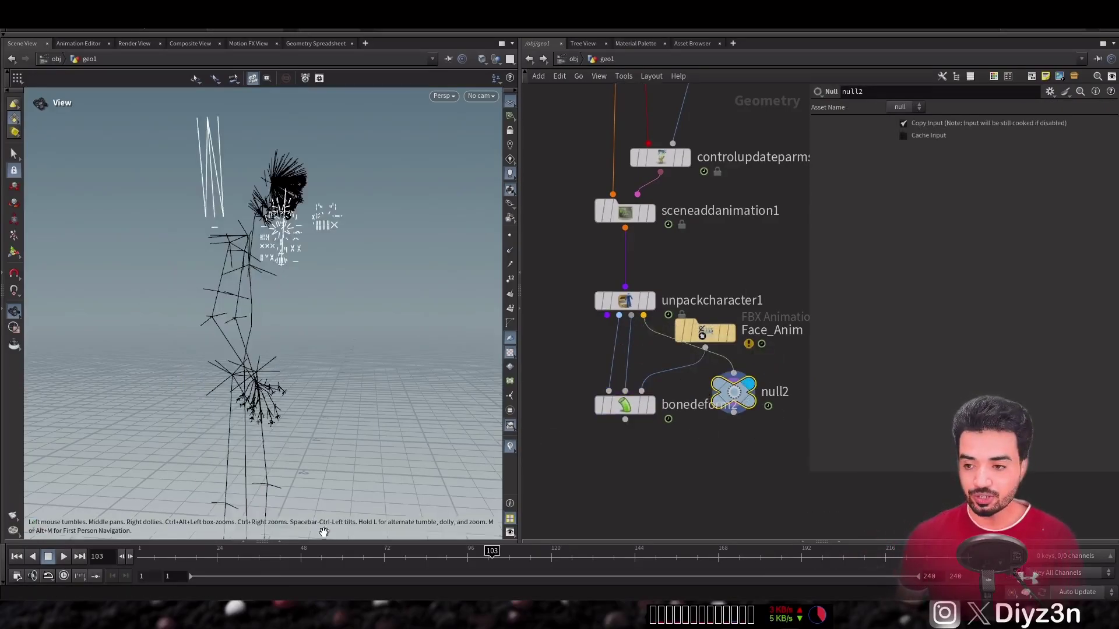
click(298, 559)
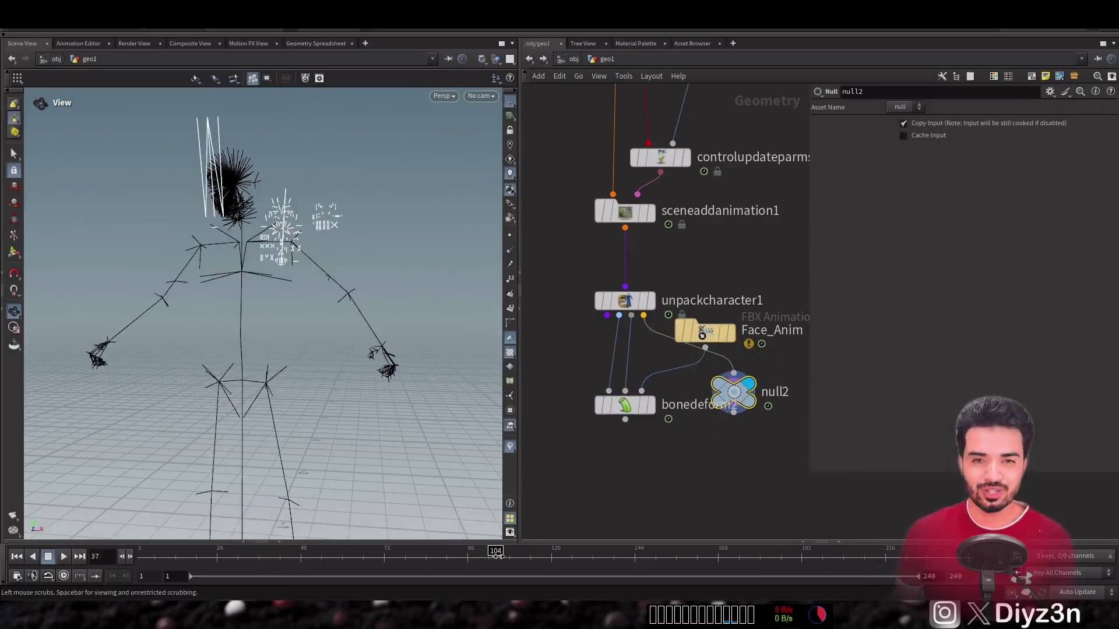
click(673, 557)
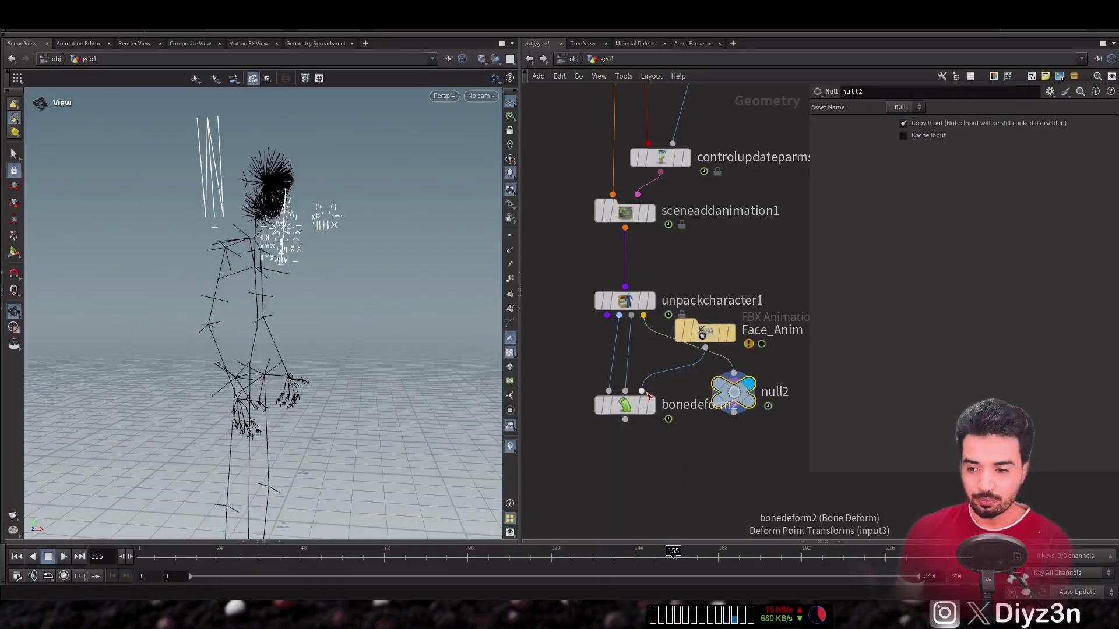
Step: Rewire Bone Deform's third input to Unpack Character's fourth output, display it farther down the network, and delete the Null
click(651, 405)
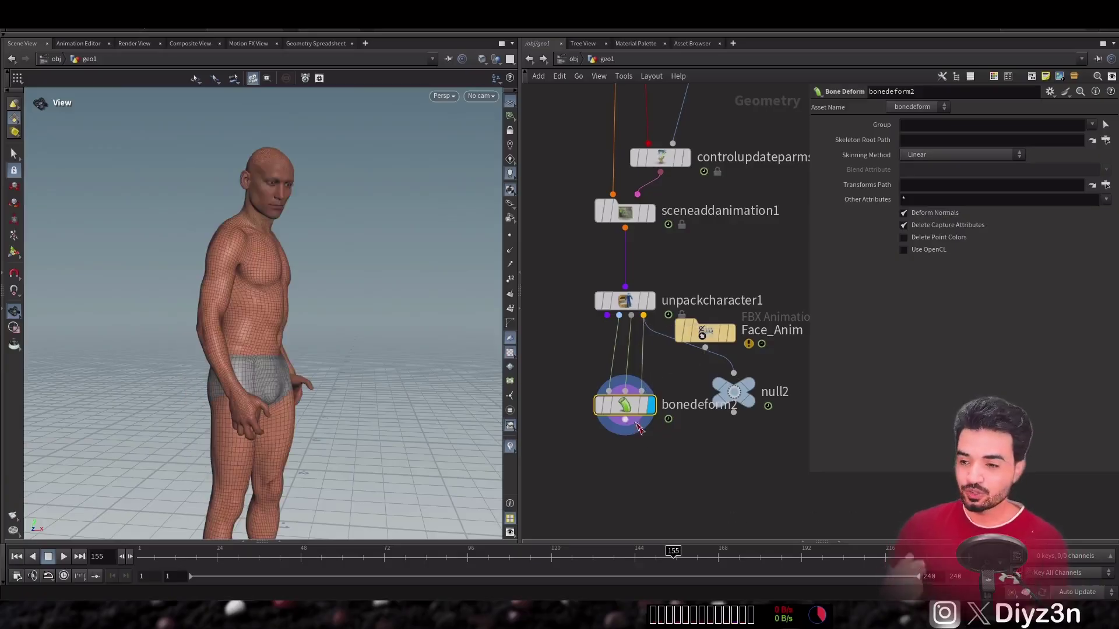
drag(634, 411, 634, 479)
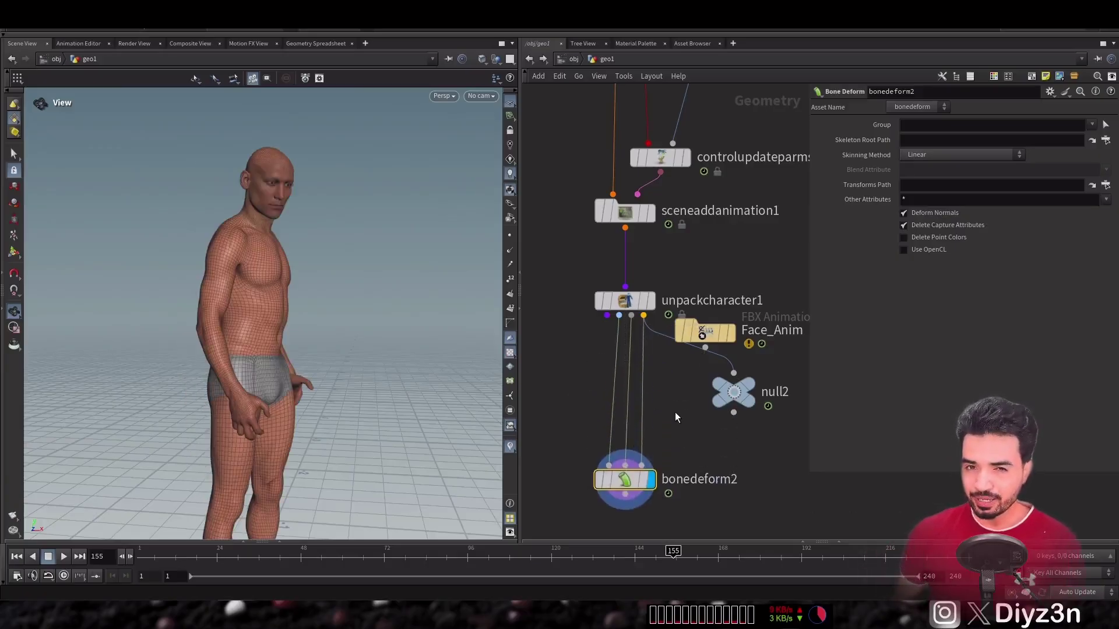
mouse_move(727, 397)
key(Delete)
Step: Insert a Skeleton Blend before Bone Deform's third input, wire Face_Anim into its second input, and display it
key(Tab)
text(blend)
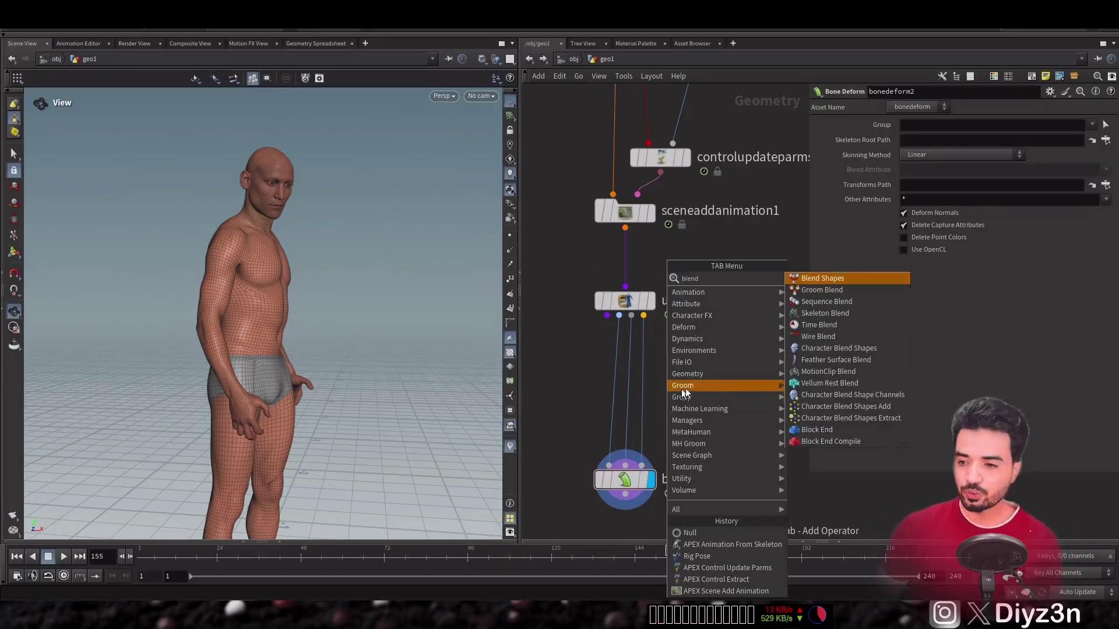
click(822, 313)
click(654, 407)
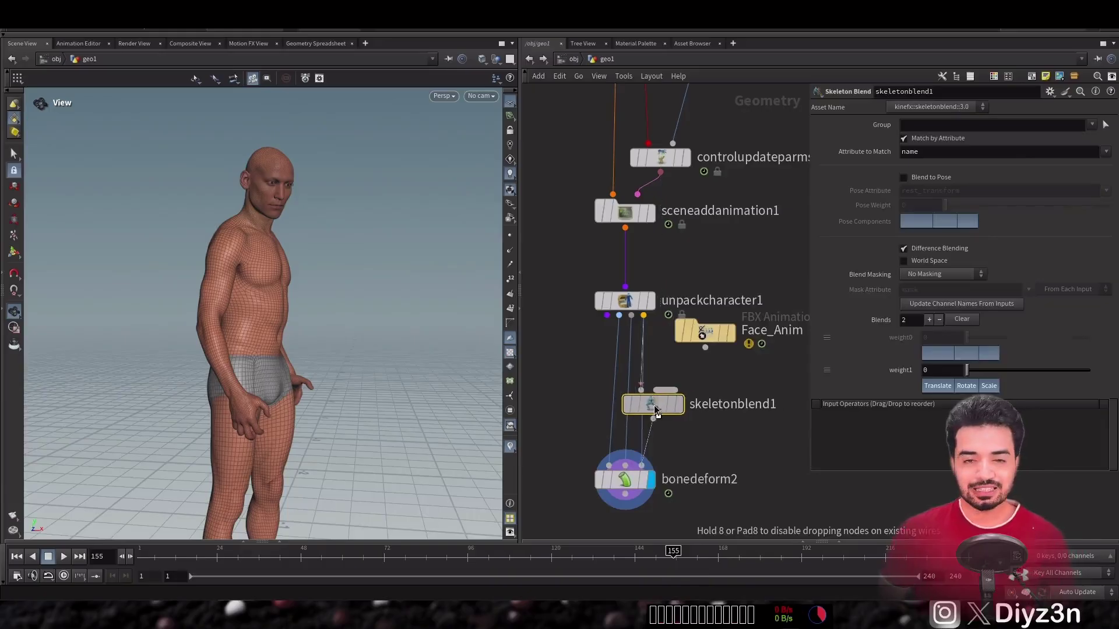
drag(654, 405, 665, 403)
drag(710, 356, 695, 414)
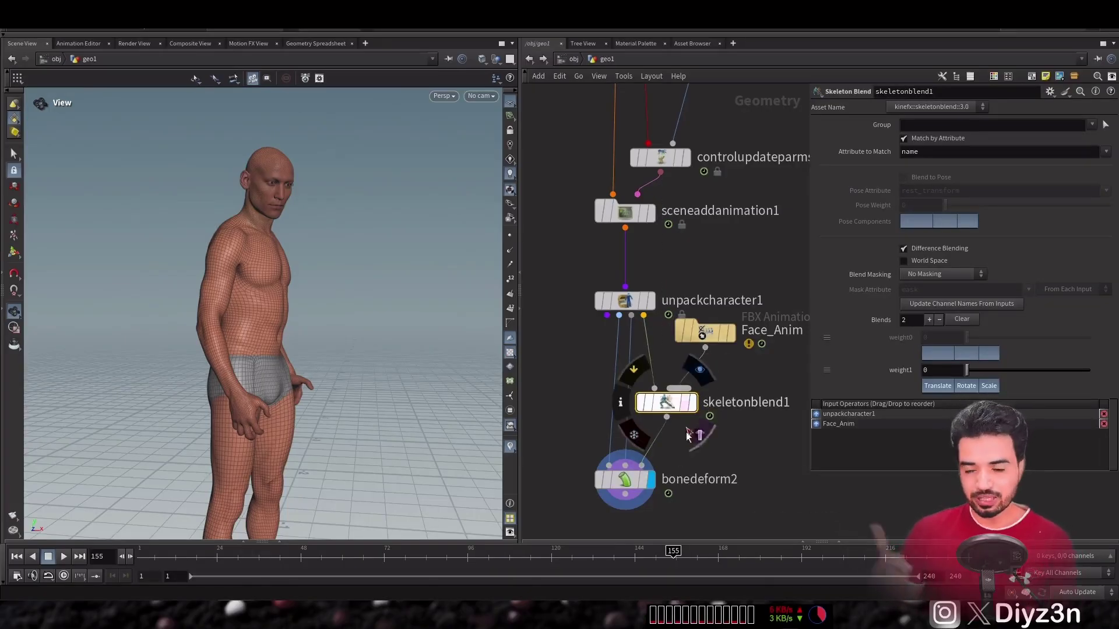
click(693, 402)
Step: Test the Skeleton Blend with Body_Anim as its first input at frame 26, setting weight1 to 1
drag(158, 559, 249, 556)
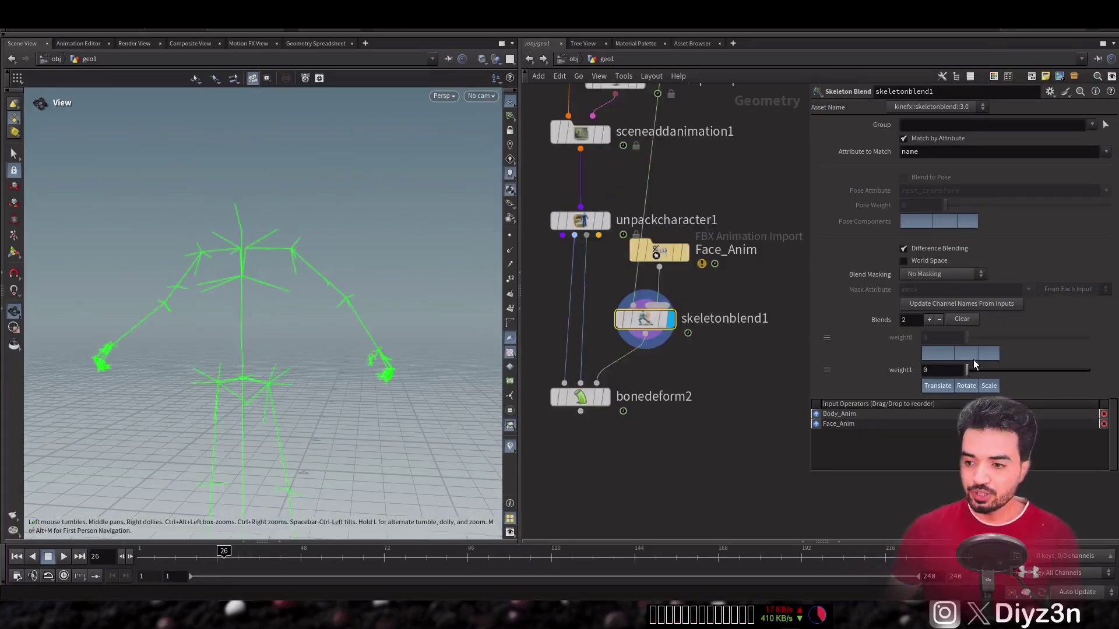
drag(967, 372, 1103, 376)
click(646, 188)
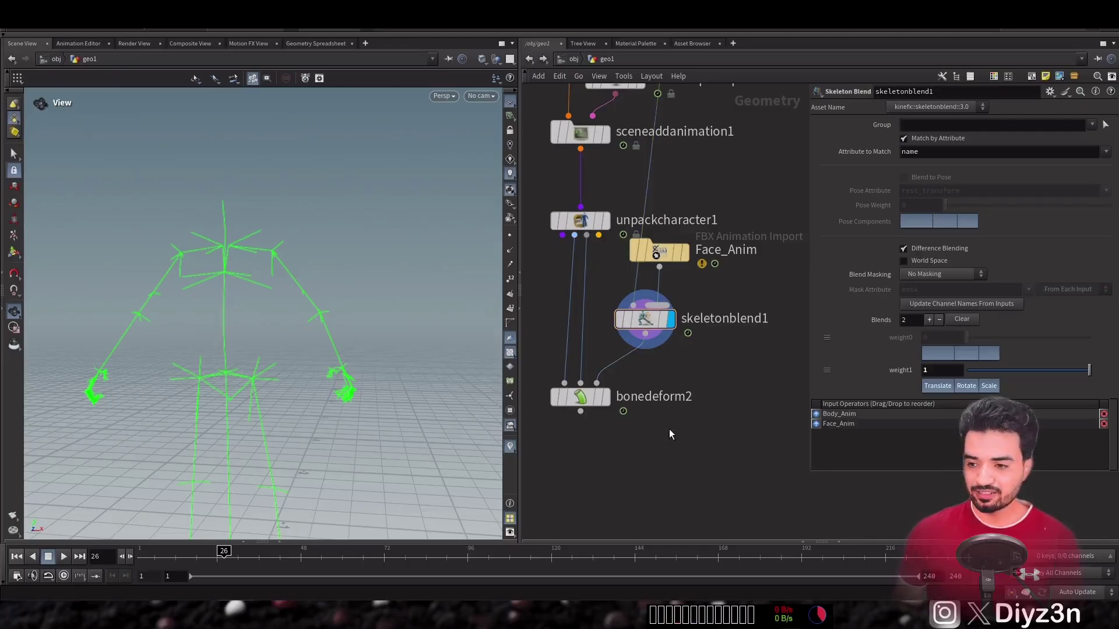
Step: Add a Null wired to Unpack Character's fourth output, display it to inspect the skeleton, and delete it
key(Tab)
text(nu)
click(810, 279)
click(705, 410)
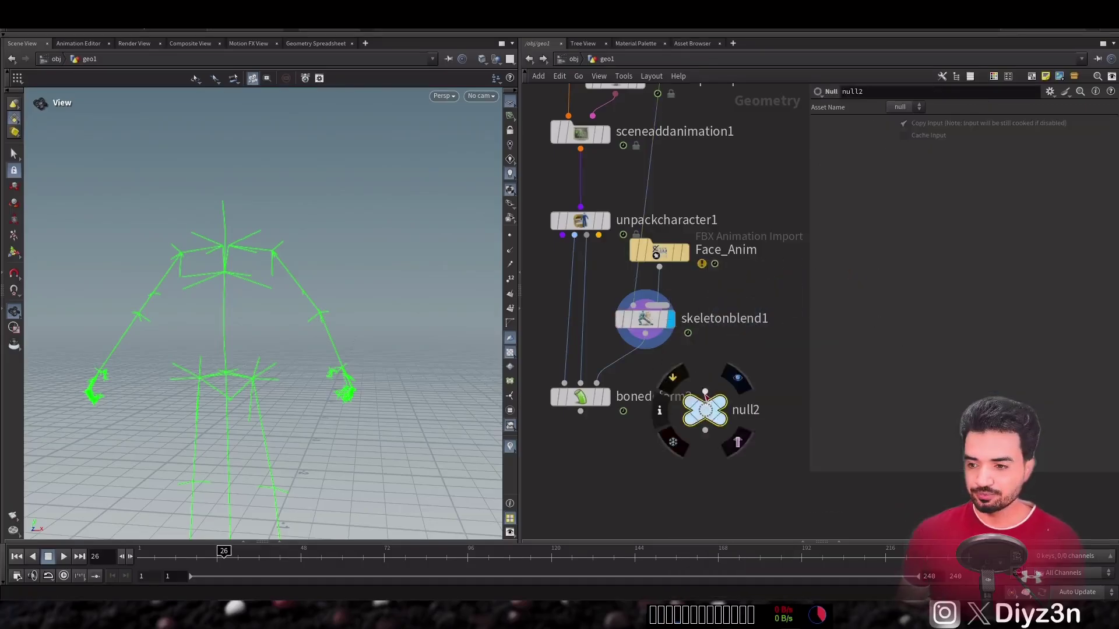
mouse_move(725, 406)
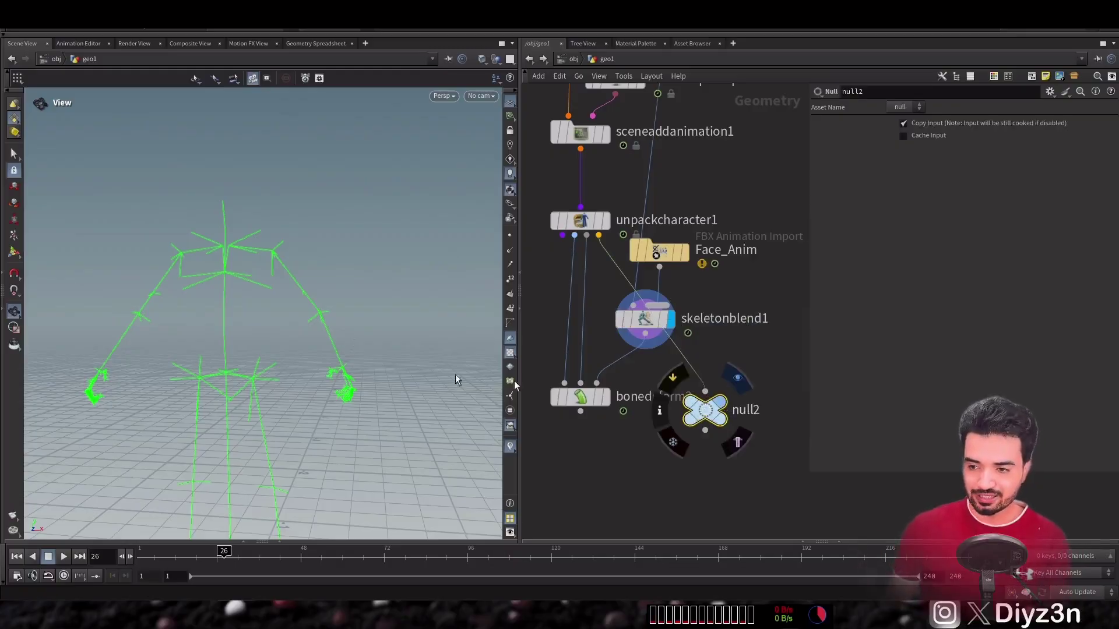
click(710, 412)
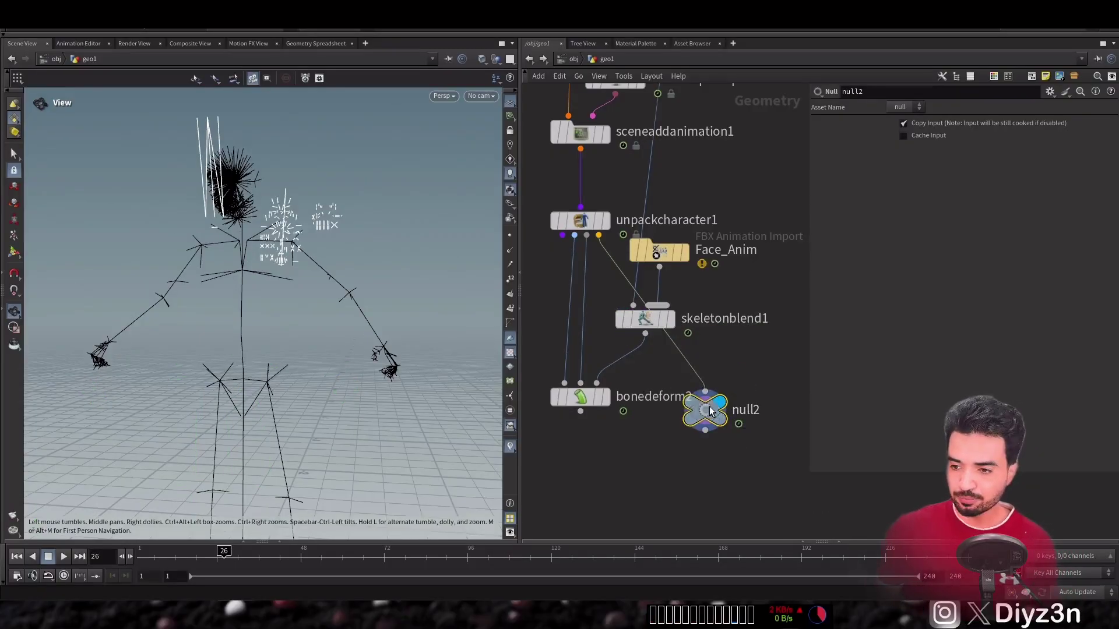
key(Delete)
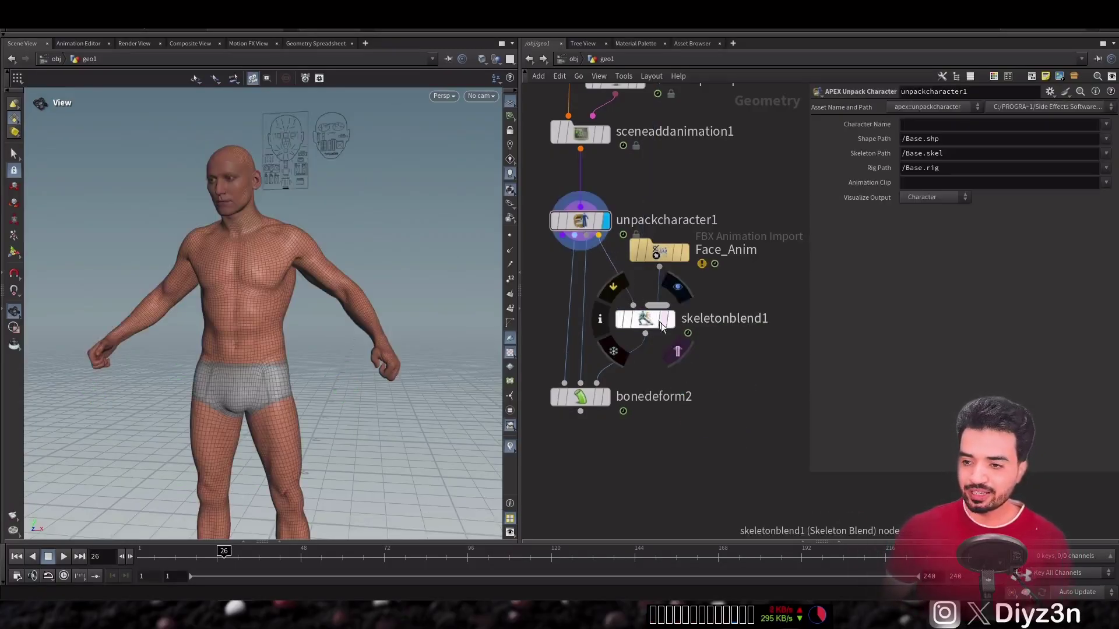
Step: Set weight1 to 1 on the Skeleton Blend fed by Unpack Character and Face_Anim, and display Bone Deform
click(671, 320)
click(651, 320)
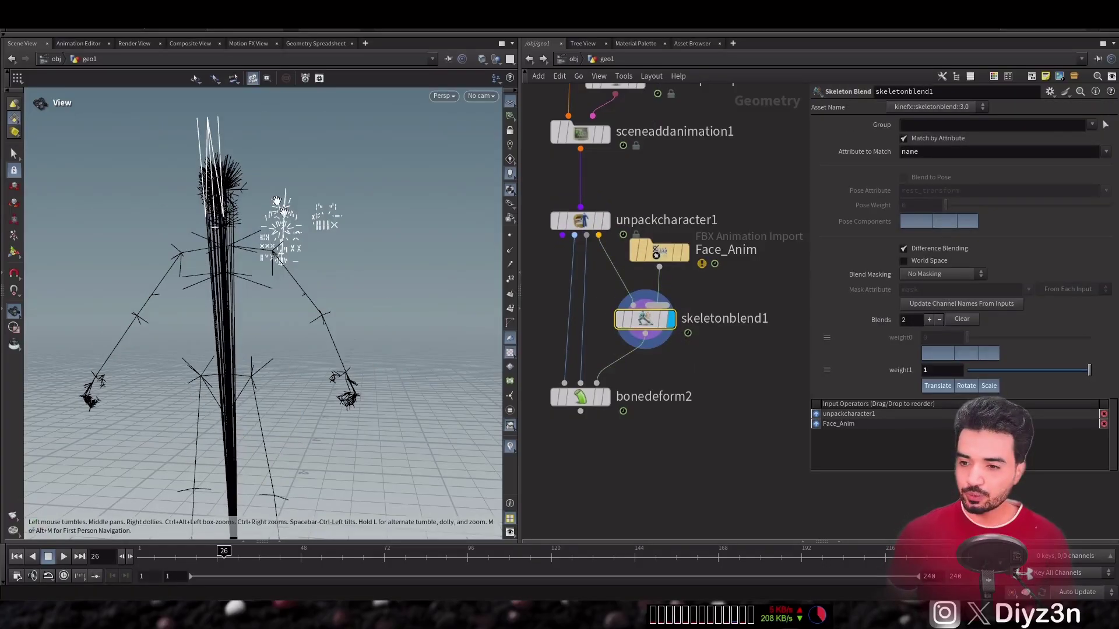
drag(982, 373, 1091, 379)
click(605, 397)
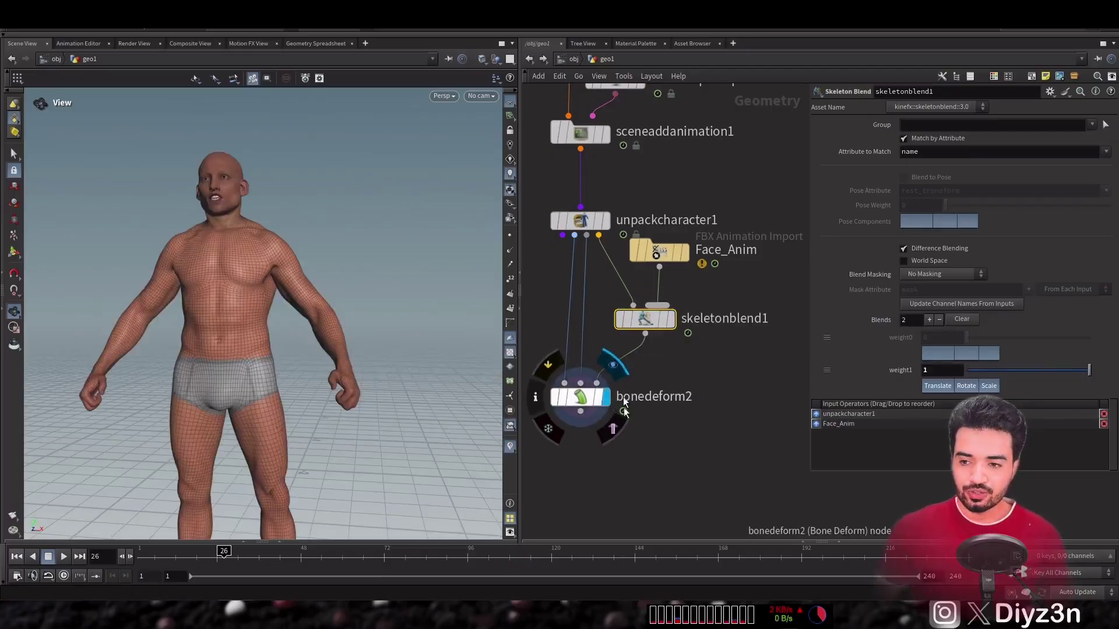
Step: Scrub the deformed character to frame 63 and compare the blend with weight1 at 0 and at 1
drag(299, 557, 545, 557)
drag(976, 371, 959, 375)
drag(245, 559, 353, 560)
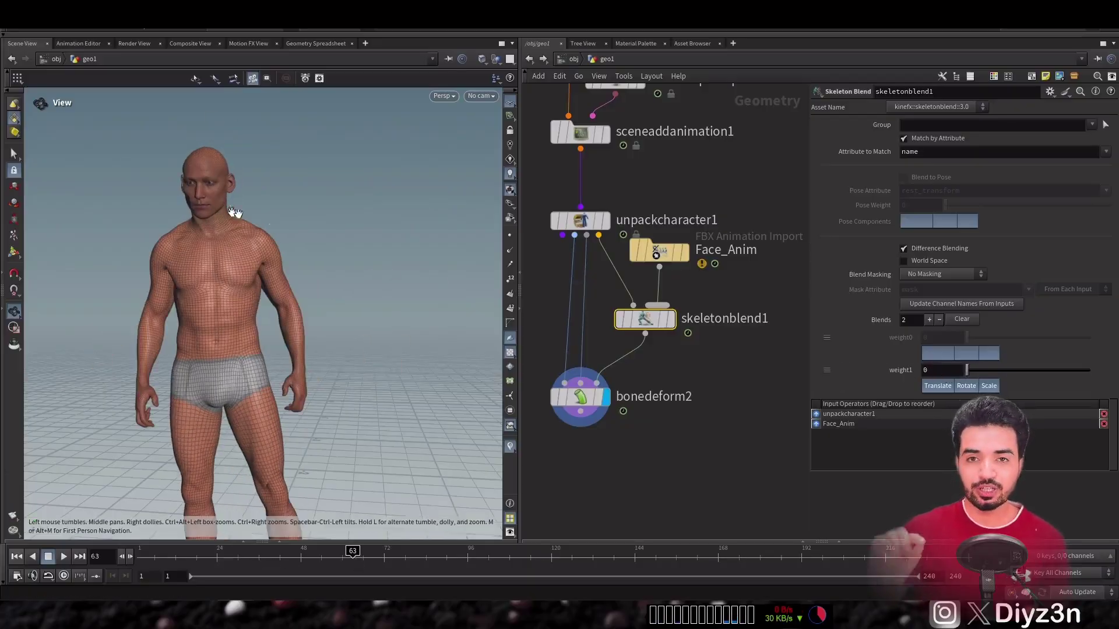
drag(969, 370, 1094, 373)
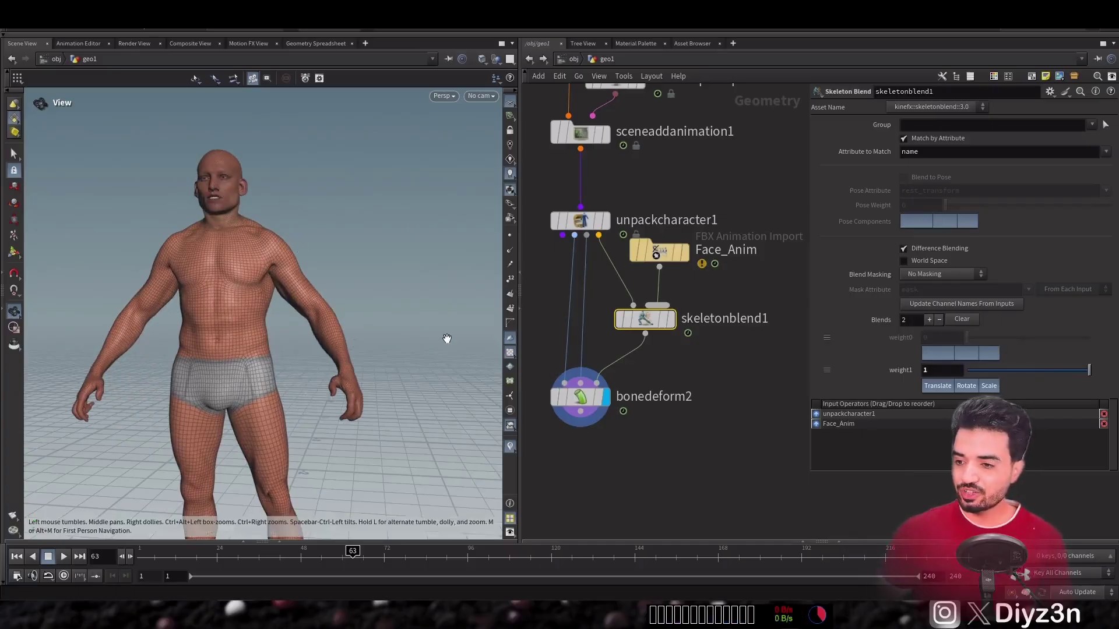
Step: Set Skeleton Blend's masking to Set From Attribute with mask taken From First Input, and move Face_Anim aside
click(921, 275)
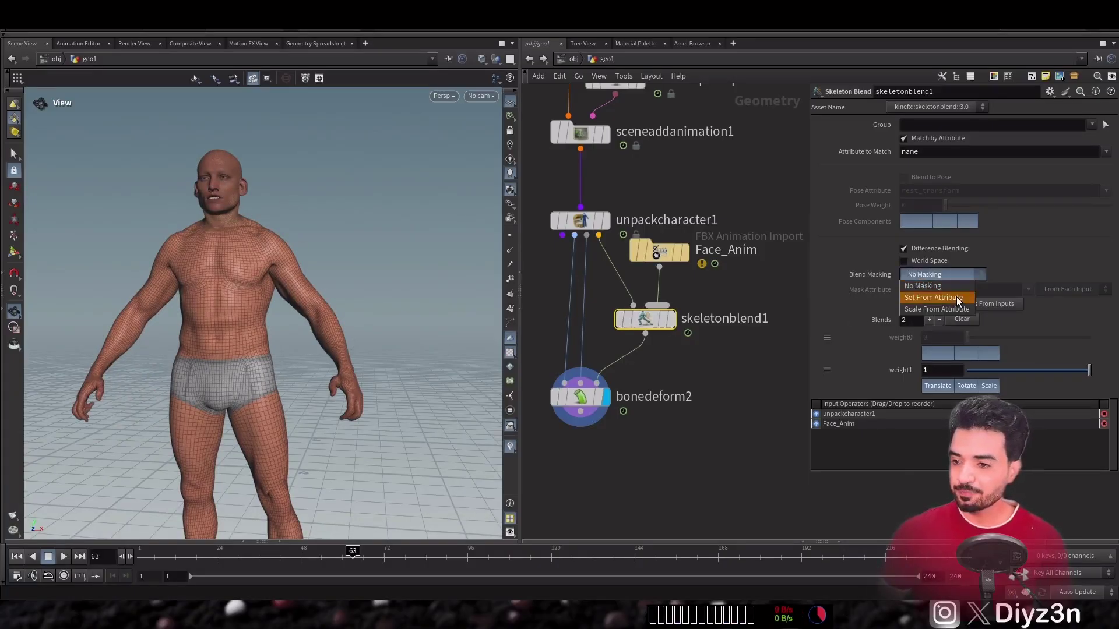
click(940, 297)
click(1066, 289)
click(1065, 300)
drag(663, 248, 746, 230)
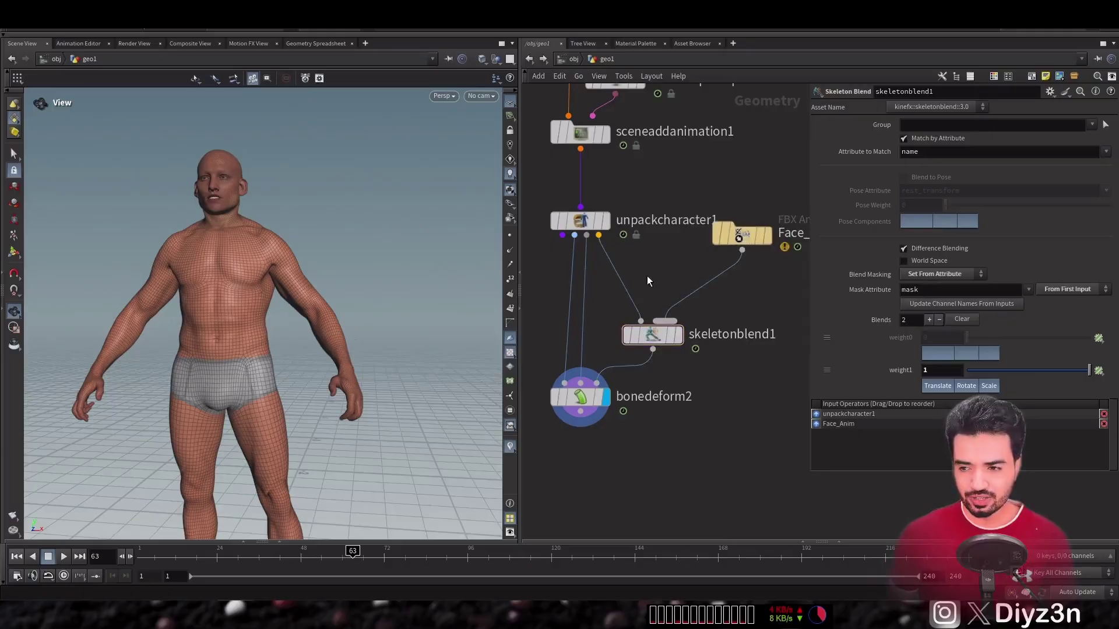
Step: Insert a Paint a Mask node between Unpack Character and Skeleton Blend, and display it
key(Tab)
text(paint)
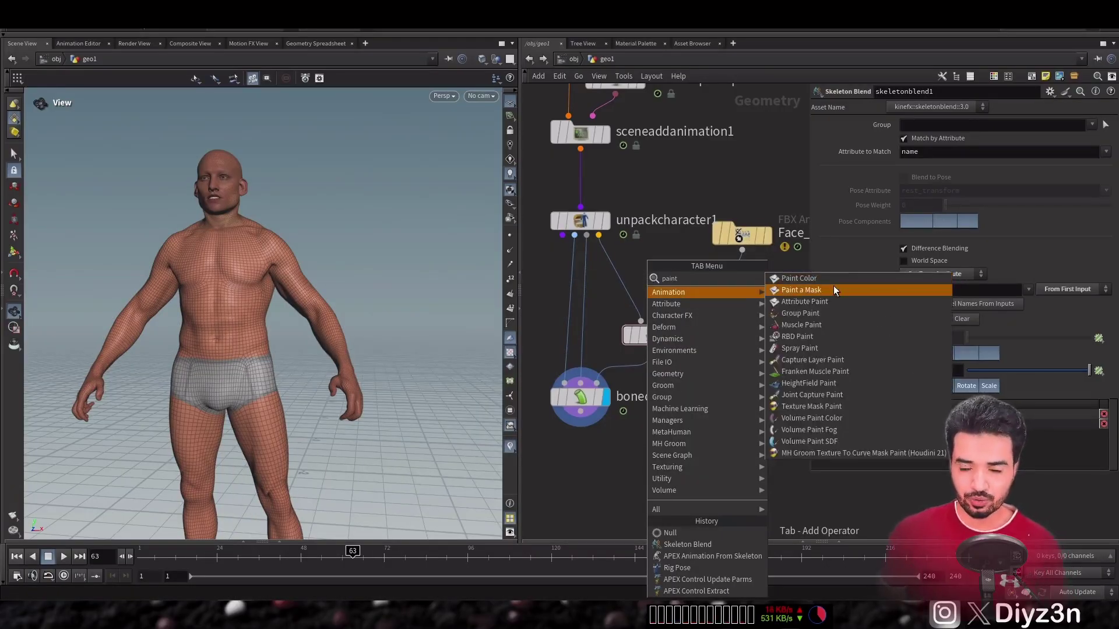
click(833, 289)
click(614, 282)
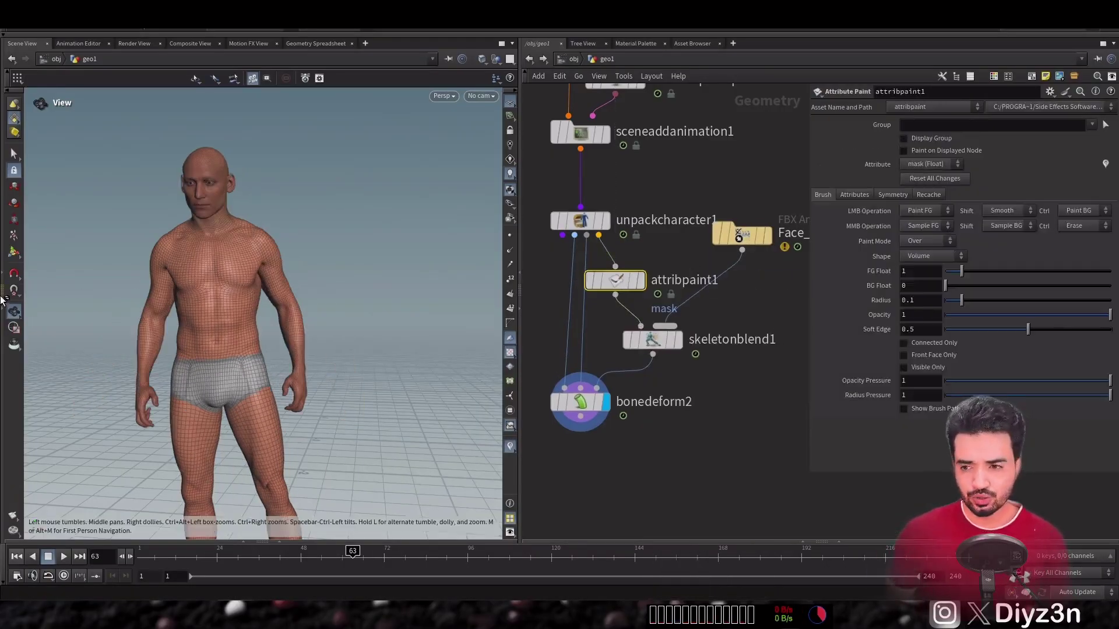
click(642, 281)
Step: Paint the mask over the head and face joints with foreground value 1 and brush radius 0.1
click(16, 250)
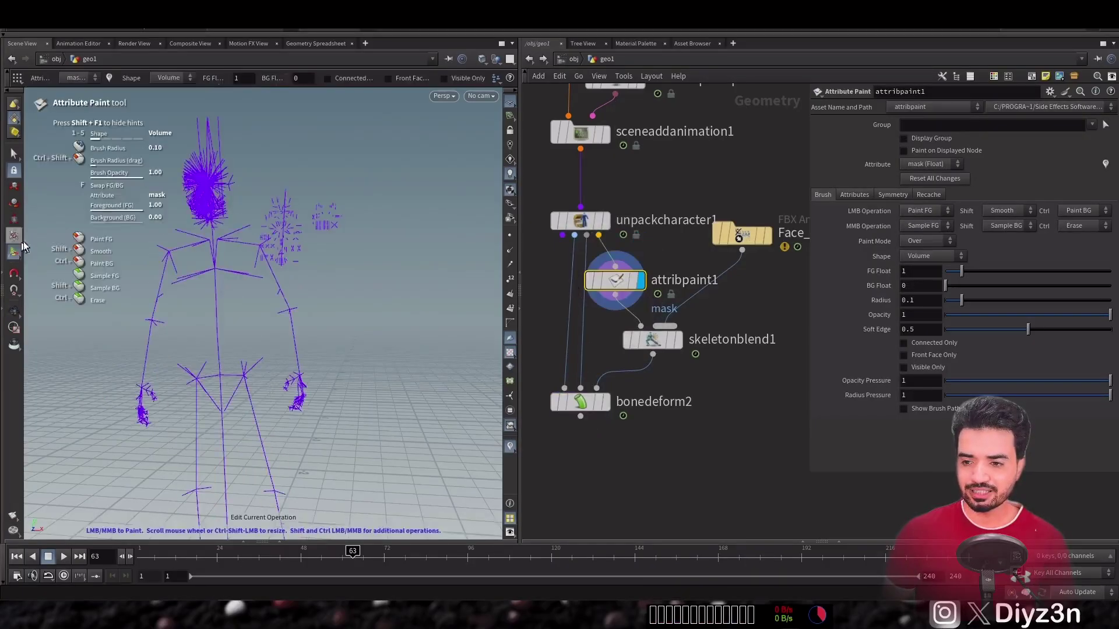
alt+right_drag(190, 203, 267, 200)
alt+middle_drag(267, 200, 250, 320)
mouse_move(246, 312)
mouse_down()
mouse_move(238, 287)
mouse_move(250, 284)
mouse_move(219, 331)
mouse_up()
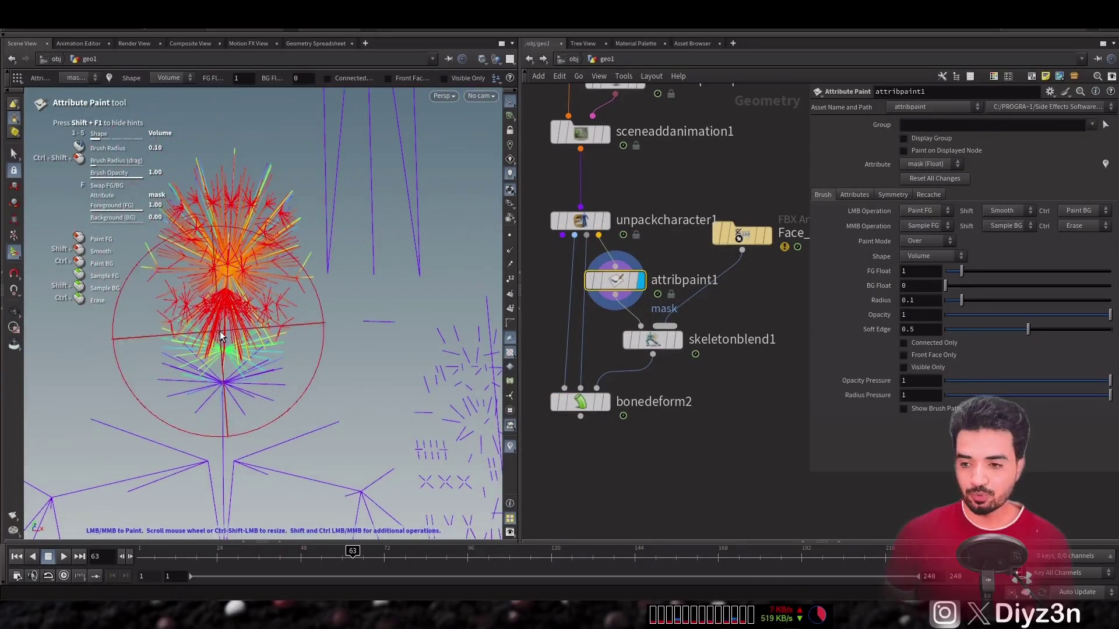
click(15, 311)
scroll(243, 349, down, 5)
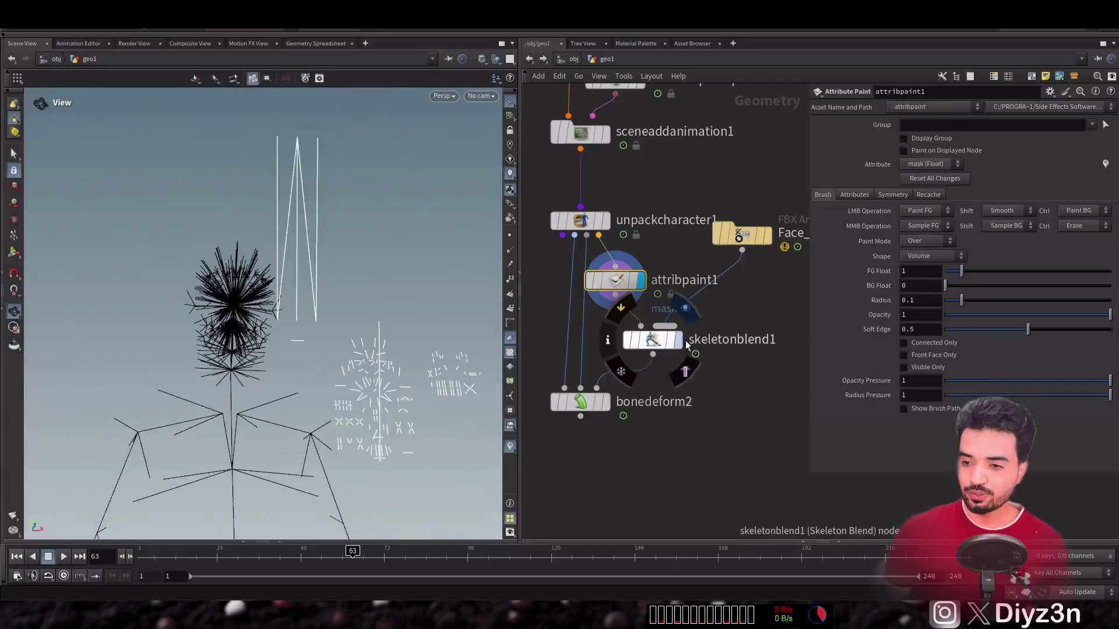
Step: Display Skeleton Blend and scrub the timeline to examine the masked skeleton around frame 90
click(679, 341)
click(655, 340)
right_drag(262, 352, 142, 361)
middle_drag(250, 414, 220, 289)
drag(219, 290, 220, 366)
drag(406, 562, 360, 560)
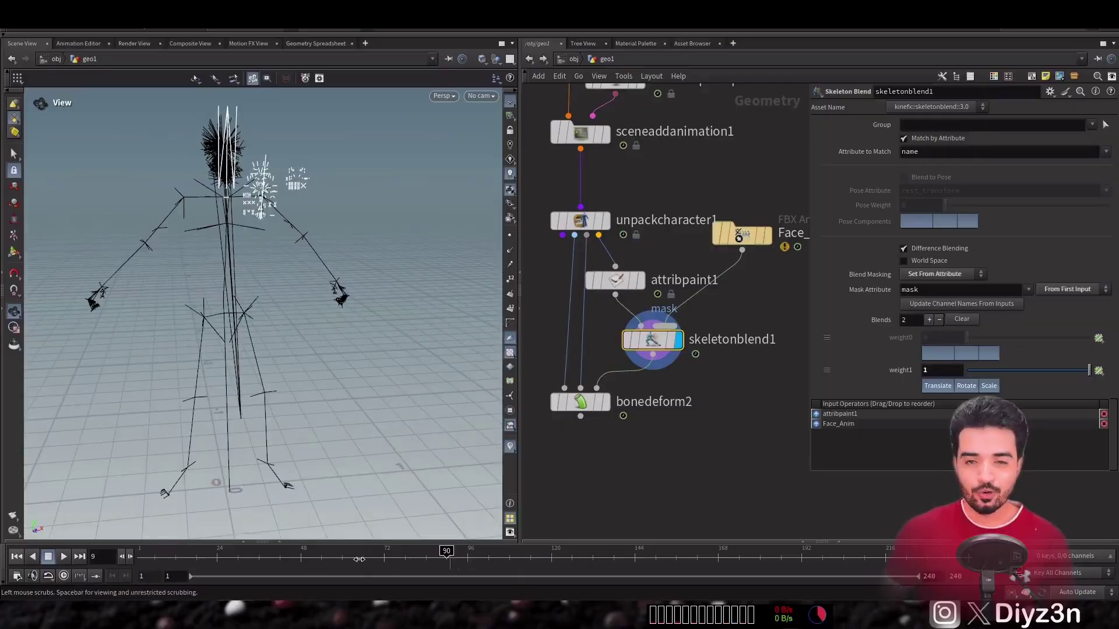
Step: Display Bone Deform and check the combined body and face animation up close at frames 64 and 83
click(606, 402)
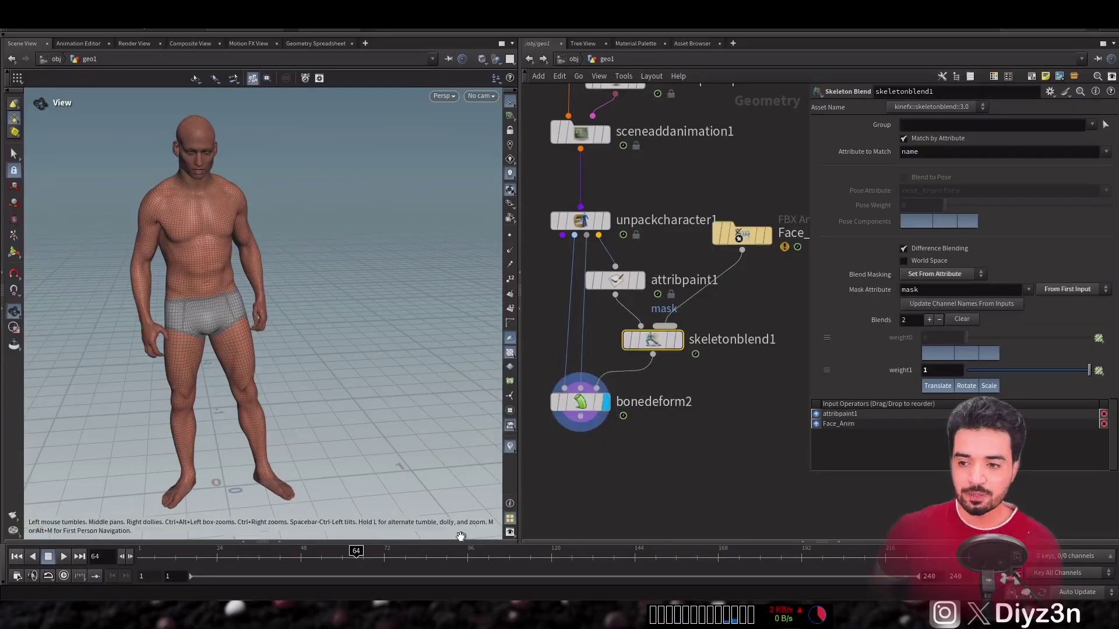
right_drag(201, 157, 260, 135)
drag(260, 134, 229, 237)
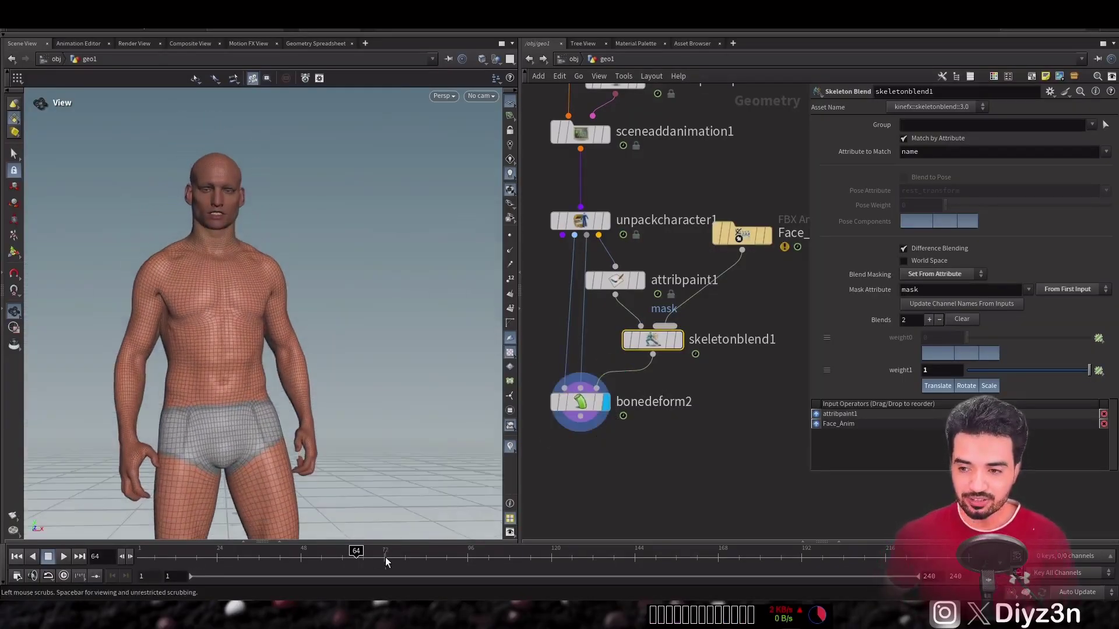
drag(385, 556, 423, 556)
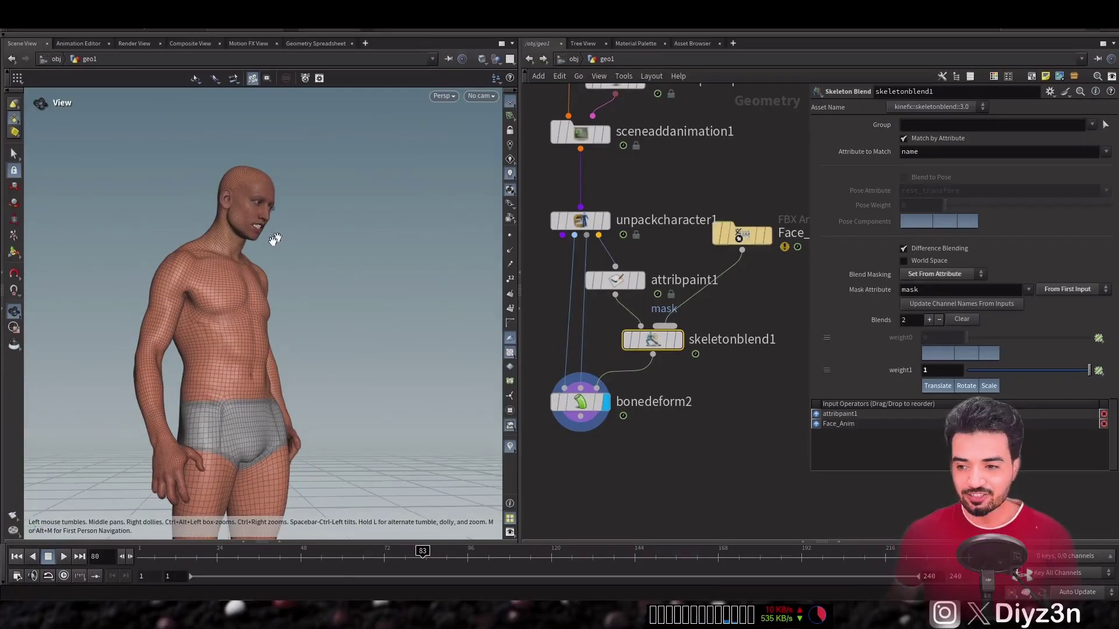
drag(278, 236, 120, 261)
scroll(121, 260, up, 5)
drag(432, 552, 470, 552)
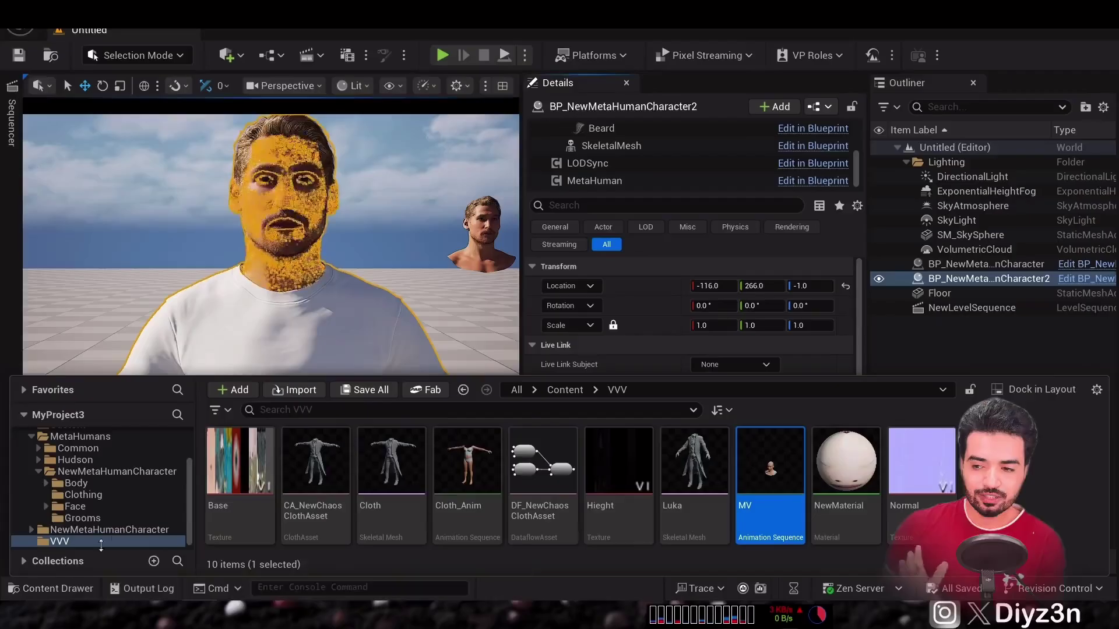
Step: Switch to Unreal, locate the outfit mesh asset used by the BP_NewMetaHumanCharacter2 blueprint's SkeletalMesh component, and bring up its asset actions
drag(856, 166, 853, 117)
click(818, 149)
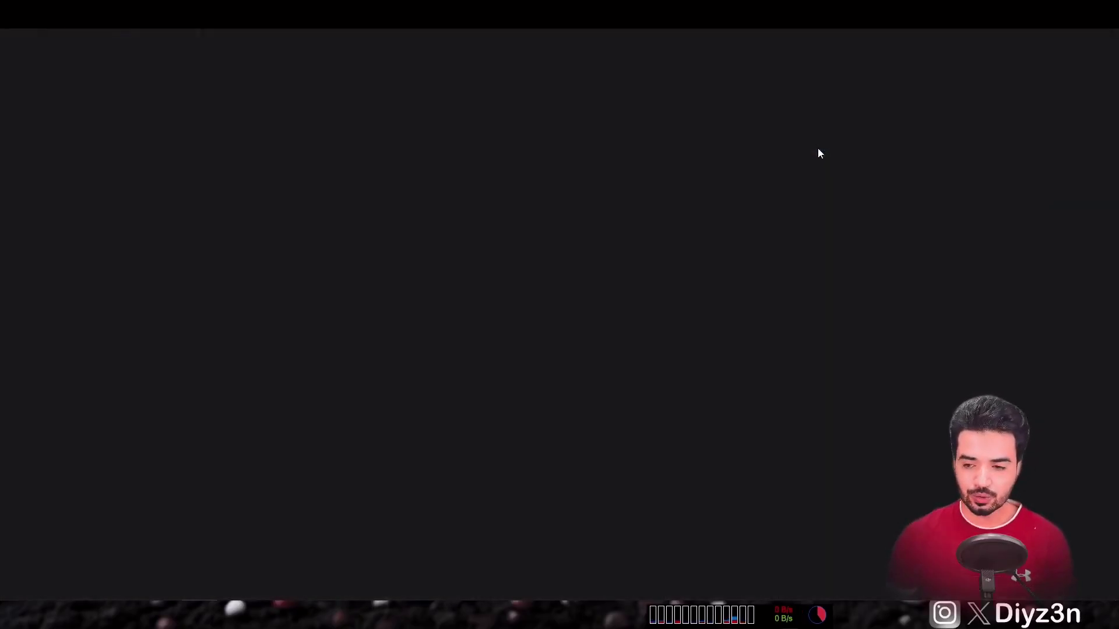
click(88, 182)
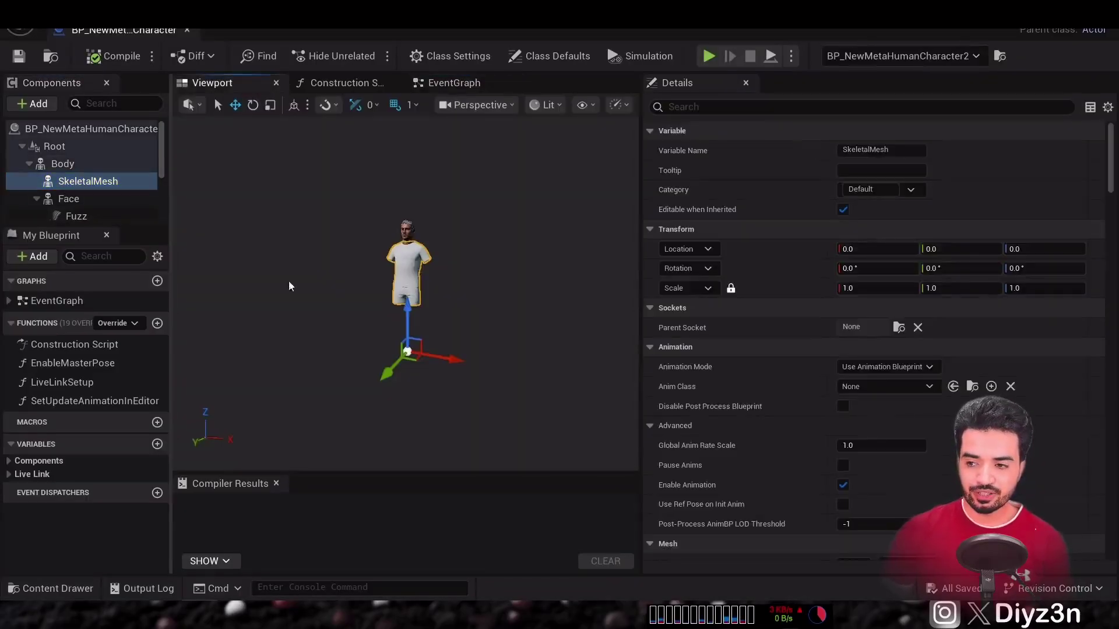
scroll(1111, 181, down, 4)
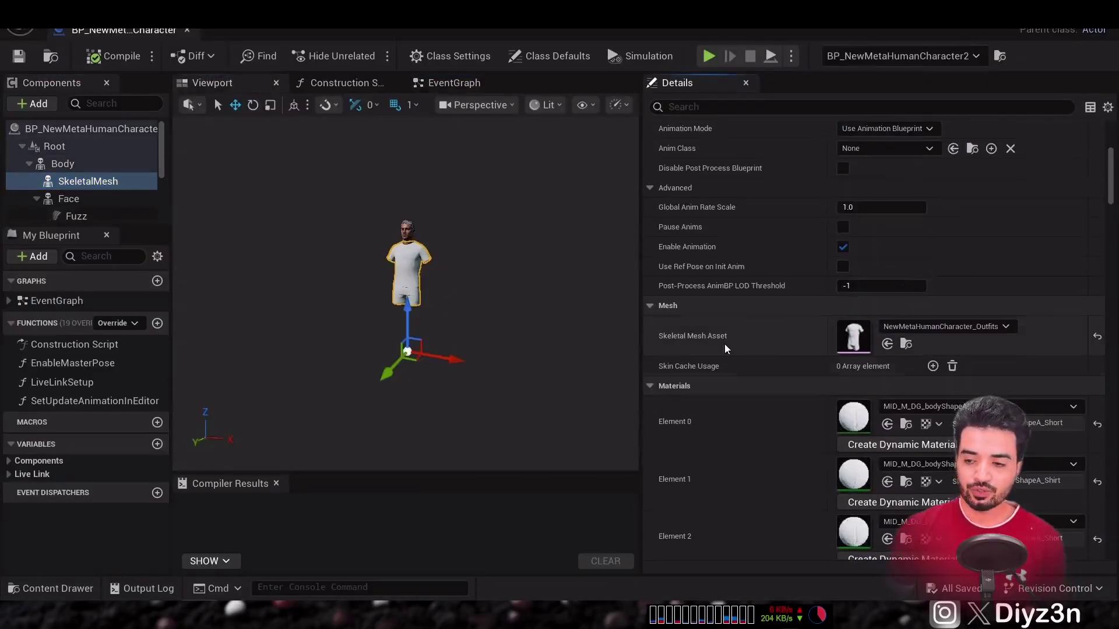
click(906, 344)
right_click(379, 466)
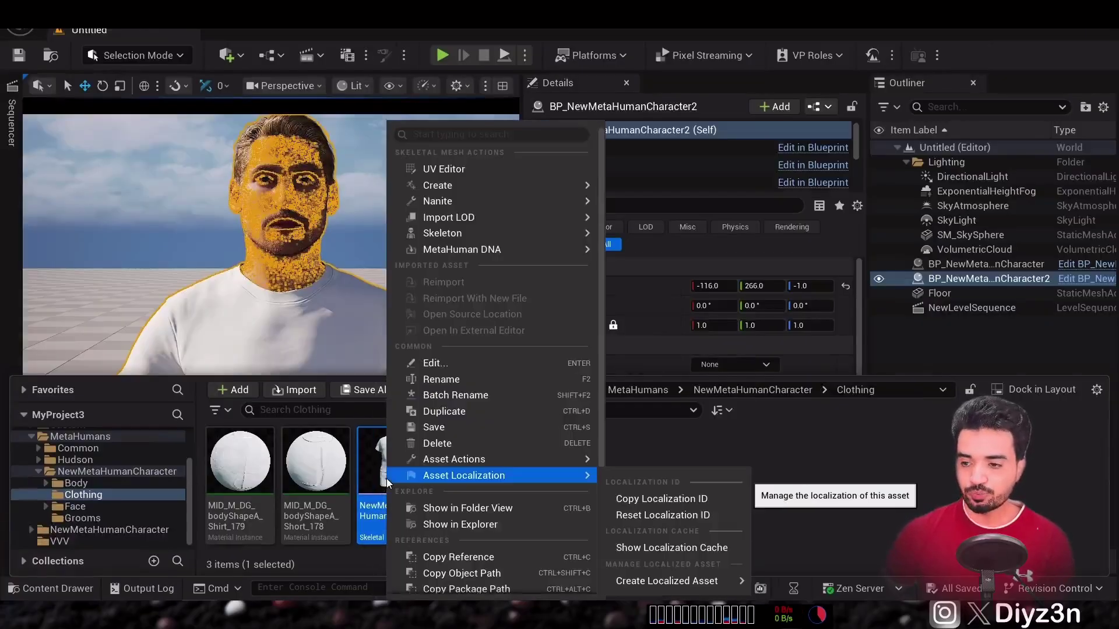
mouse_move(454, 459)
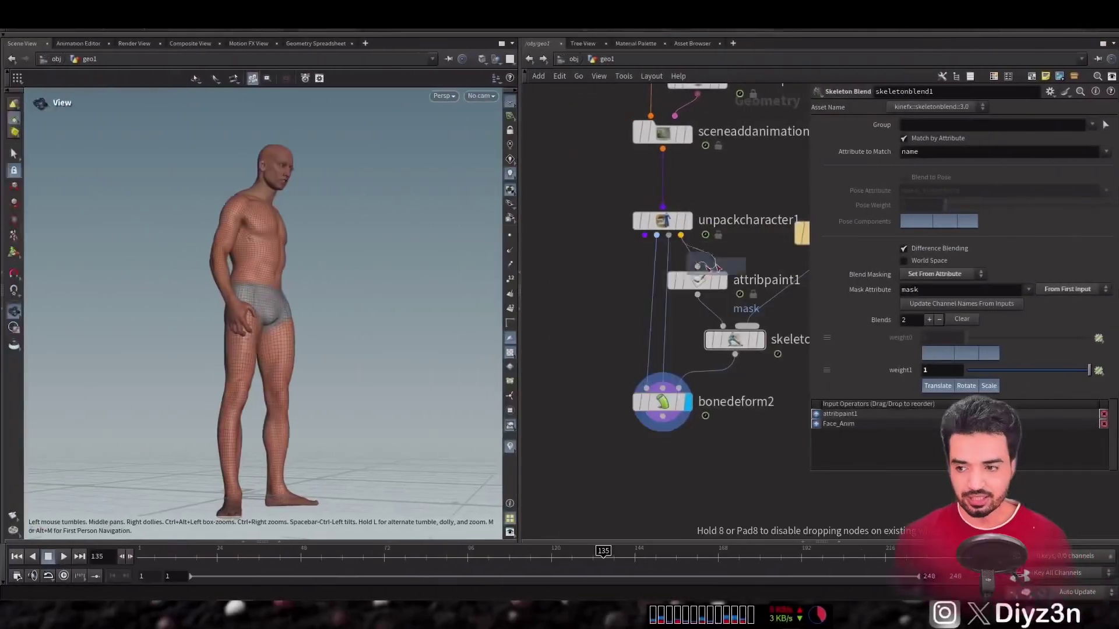
Step: Back in Houdini, load Cloth.FBX into the FBX Character Import node, display it, and place it beside Unpack Character
click(1106, 142)
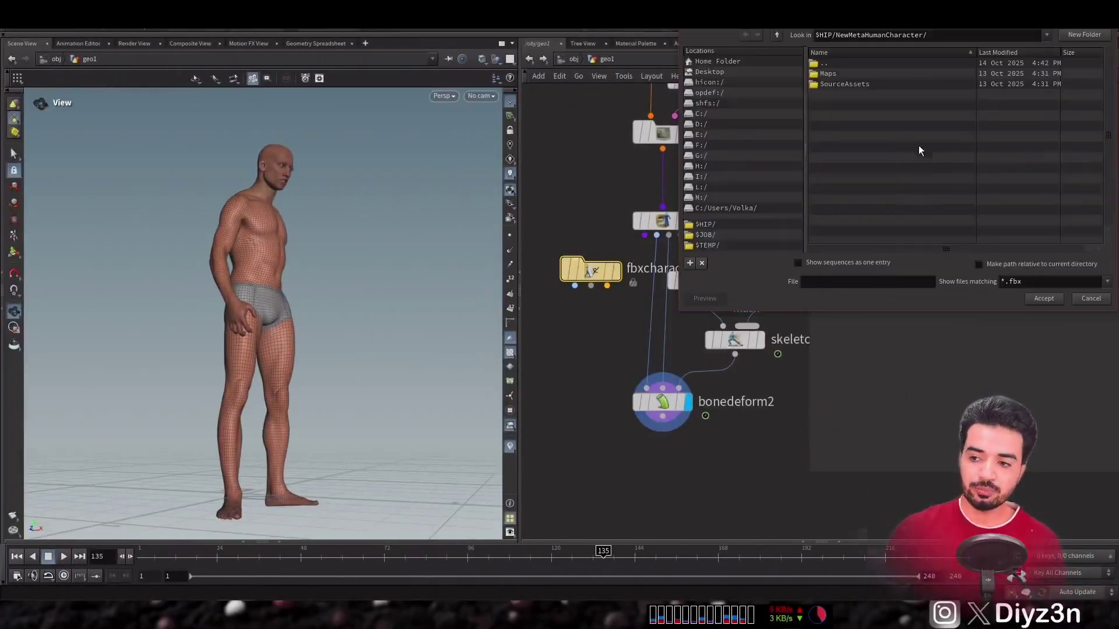
double_click(822, 63)
double_click(837, 95)
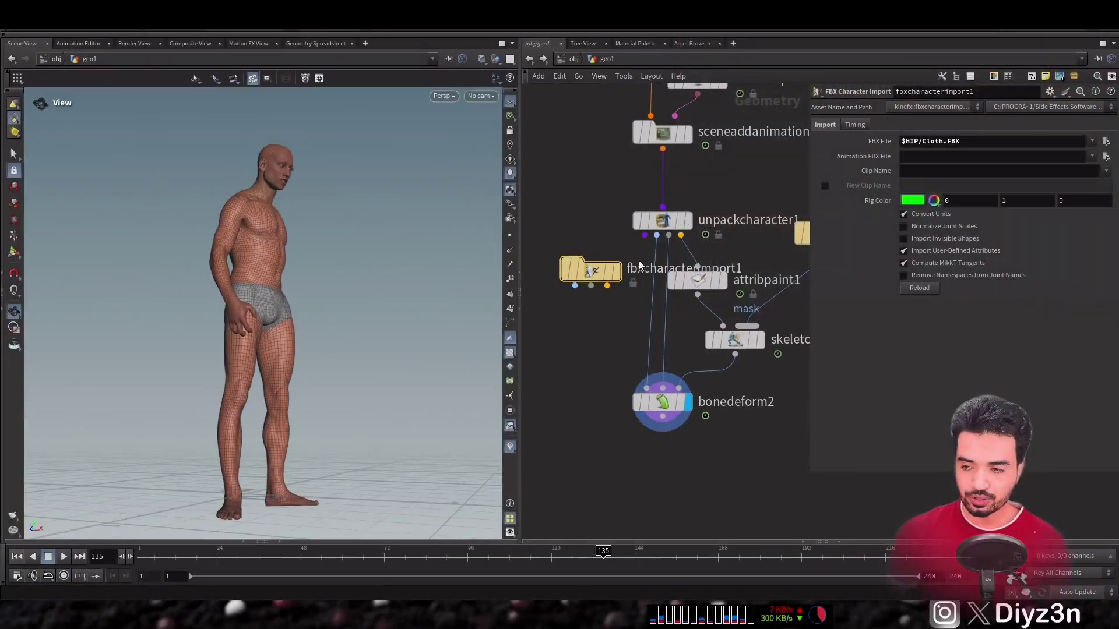
click(619, 271)
drag(589, 274, 578, 266)
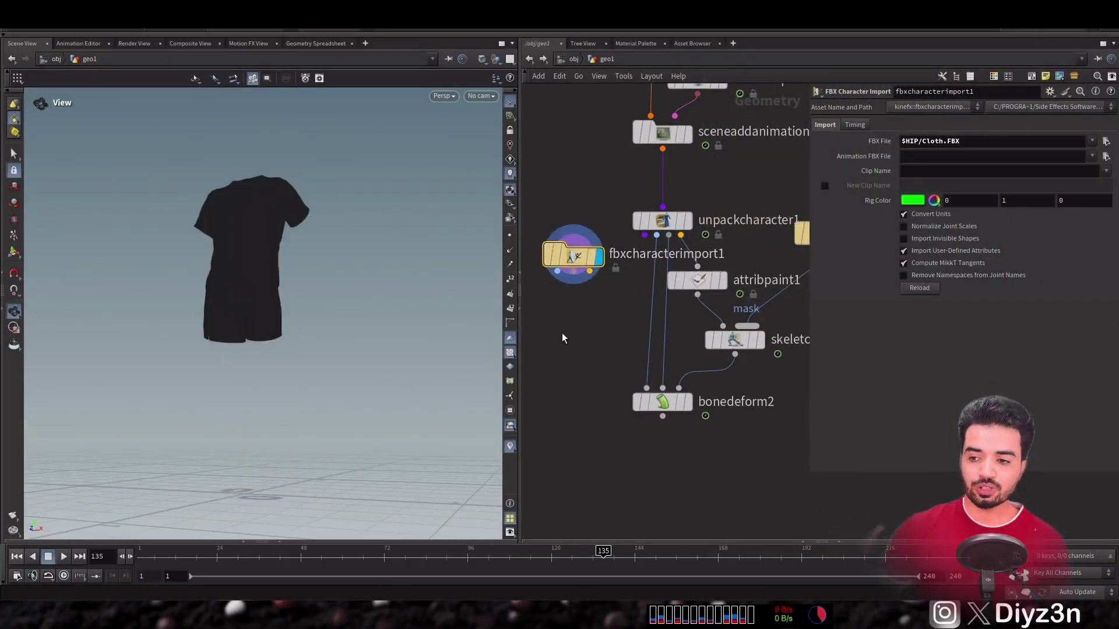
Step: Add and display an Attribute Delete for the cloth mesh, removing point attribute uv and primitive attributes fbx_material_name and shop_materialpath
key(Tab)
text(del)
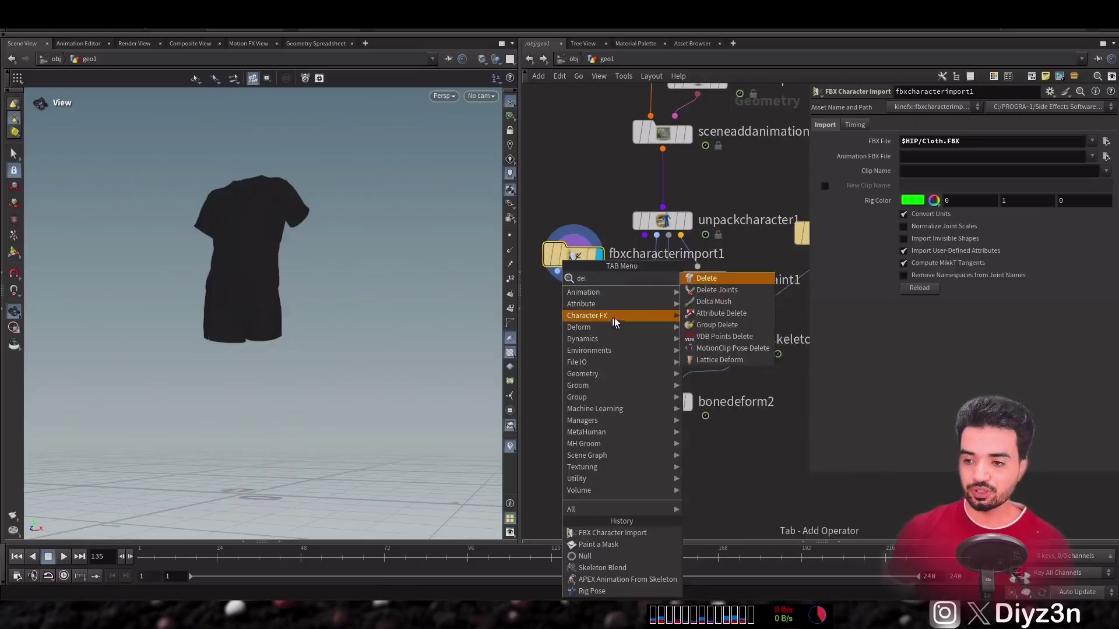
click(720, 313)
click(546, 292)
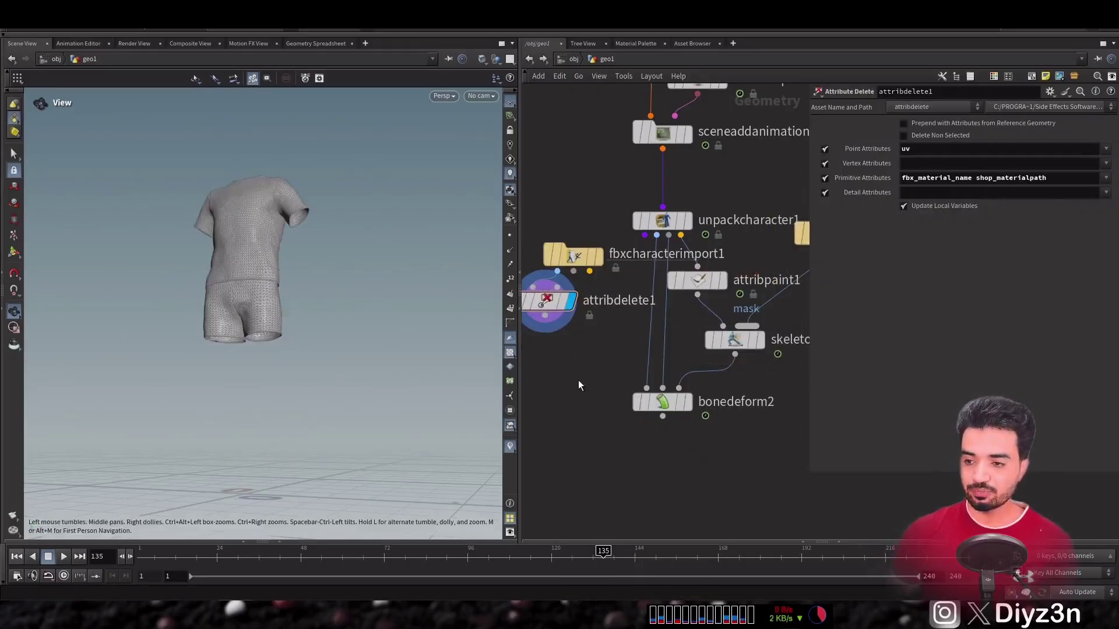
Step: Add and display a Bone Deform fed by the cleaned cloth mesh, the cloth's rest skeleton, and the body animation
key(Tab)
click(743, 300)
click(568, 366)
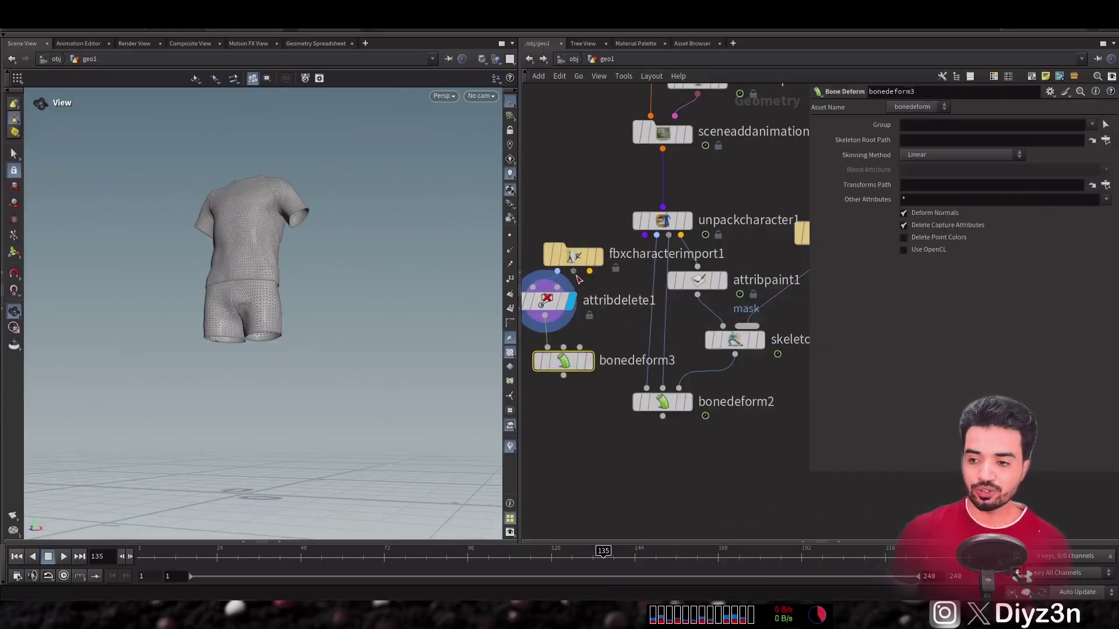
click(581, 347)
middle_drag(756, 180, 785, 162)
click(749, 98)
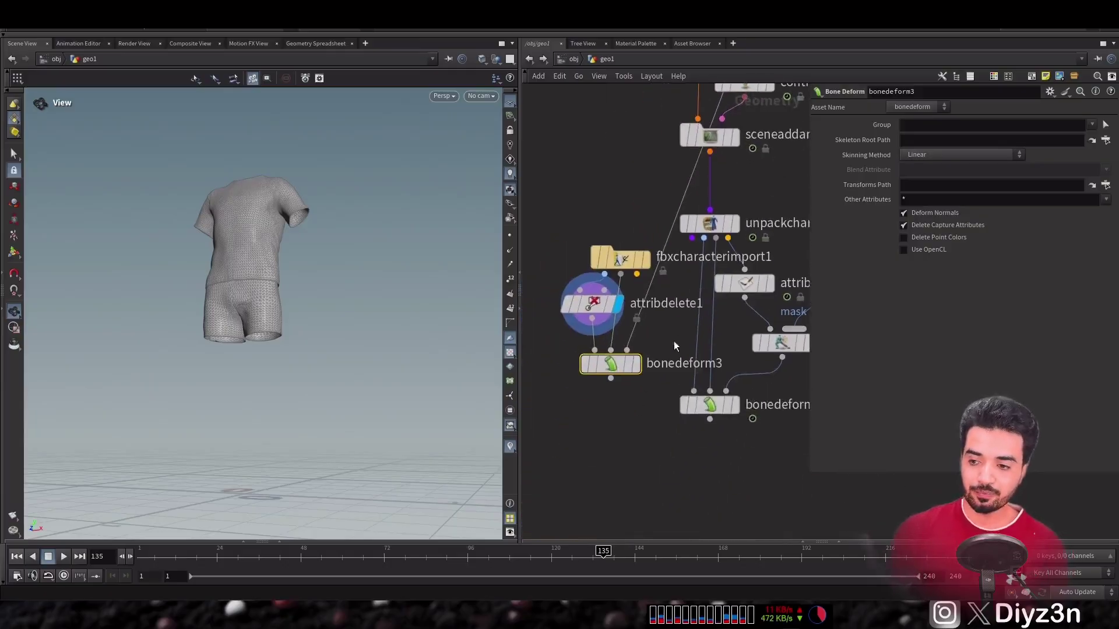
click(637, 364)
Step: Duplicate the Body_Anim import above the cloth import, connect it as the cloth Bone Deform's animated pose, and display the deform
middle_drag(648, 179, 631, 278)
scroll(633, 279, down, 3)
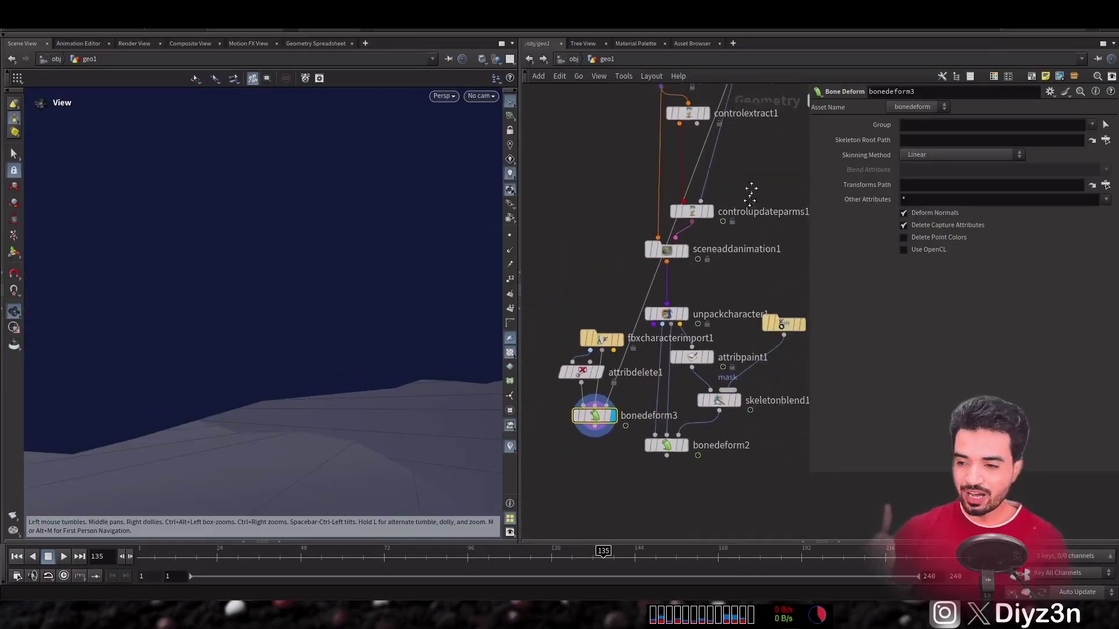
middle_drag(751, 176, 741, 276)
alt+drag(633, 305, 592, 348)
scroll(595, 321, up, 3)
middle_drag(603, 309, 607, 210)
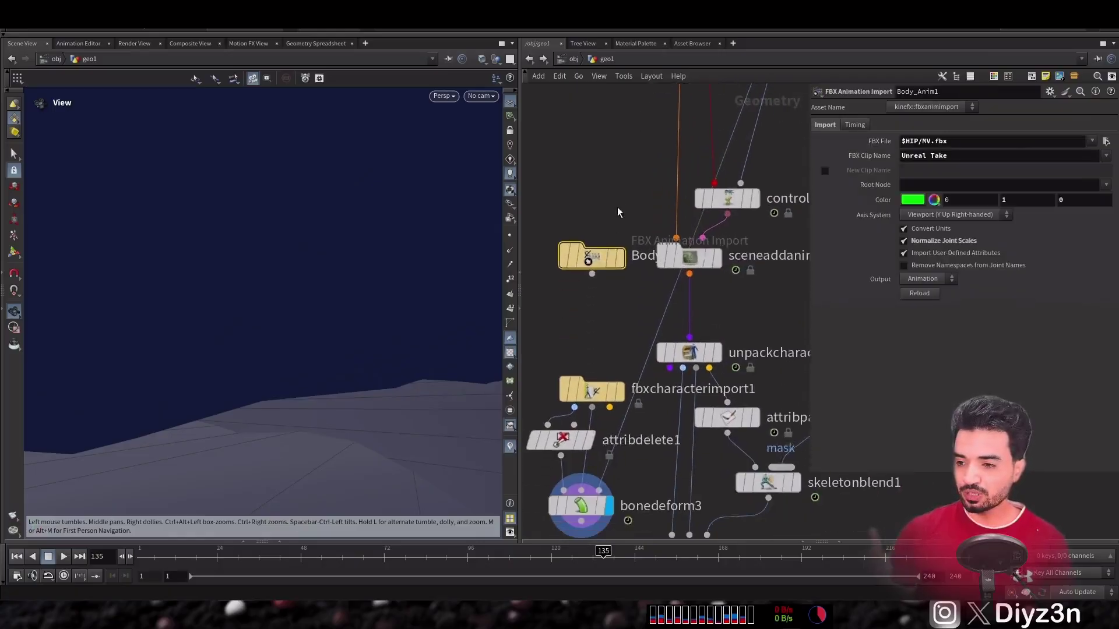
click(618, 261)
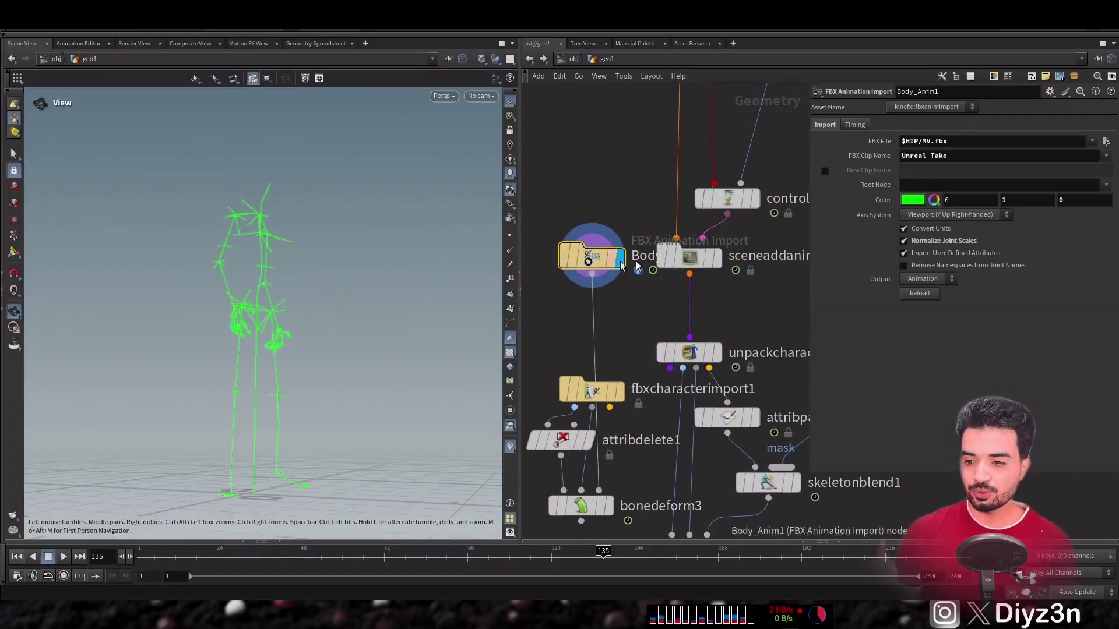
click(609, 506)
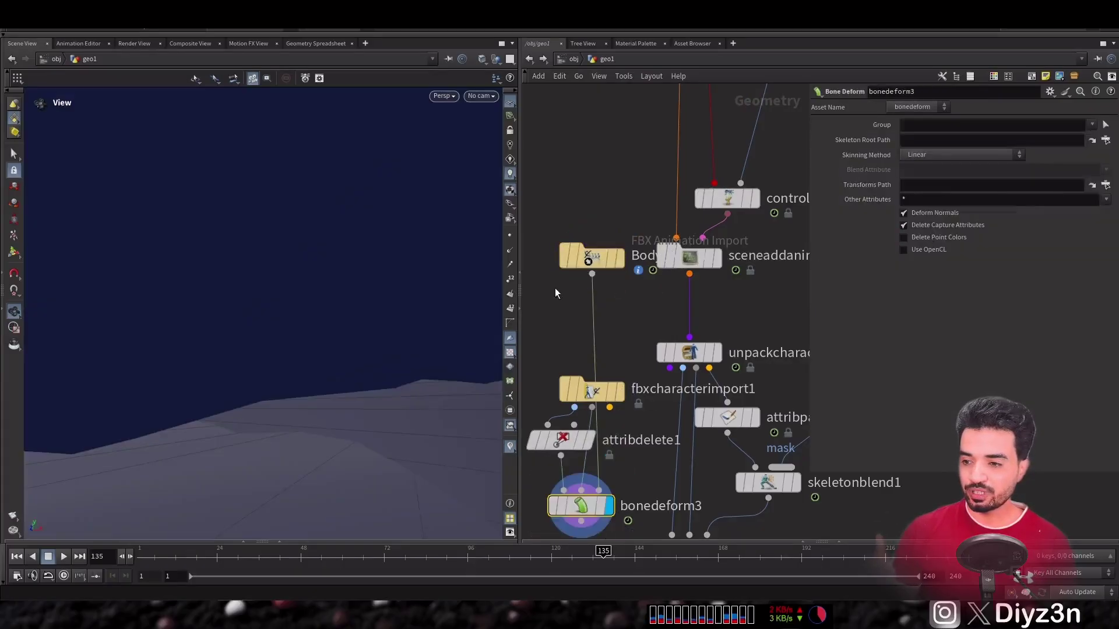
Step: Turn off Normalize Joint Scales on the duplicated body animation and scrub to frame 57 to check the clothing
click(600, 266)
click(904, 241)
drag(238, 561, 333, 556)
Step: Merge the cloth and body Bone Deform outputs, display the Merge, and bring up the Body_Anim1 settings
scroll(641, 350, down, 3)
key(Tab)
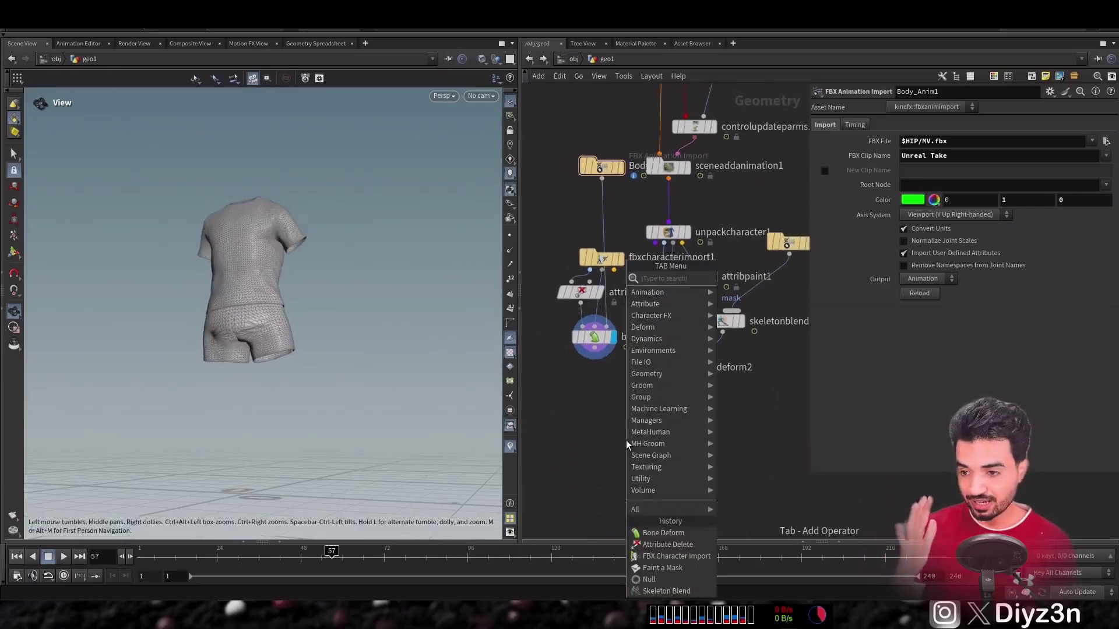
text(merge)
click(751, 278)
click(621, 438)
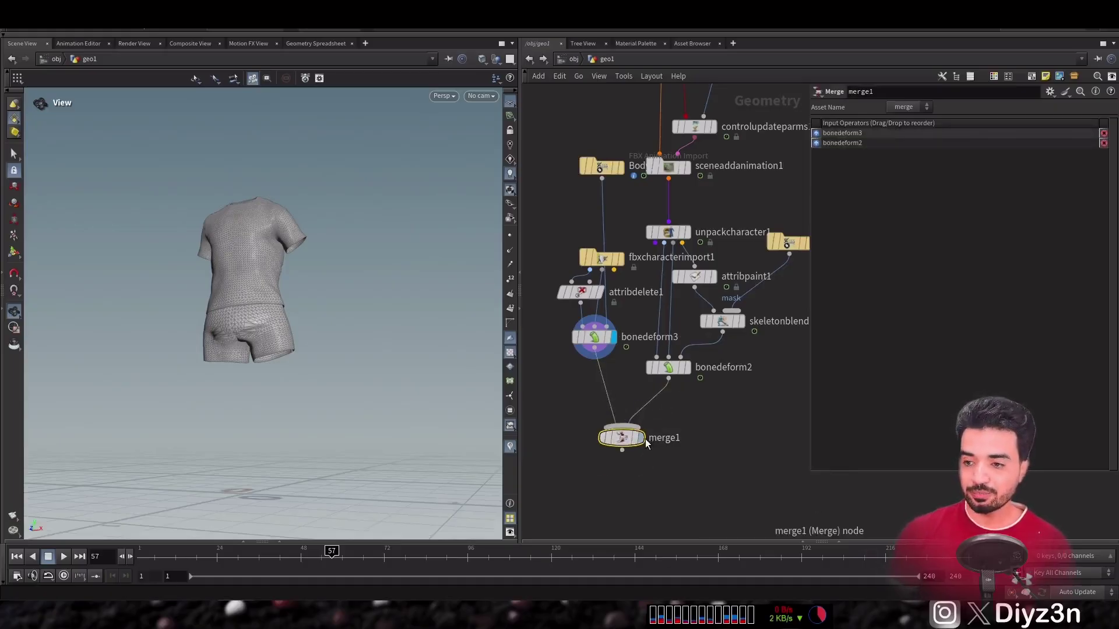
key(r)
click(605, 167)
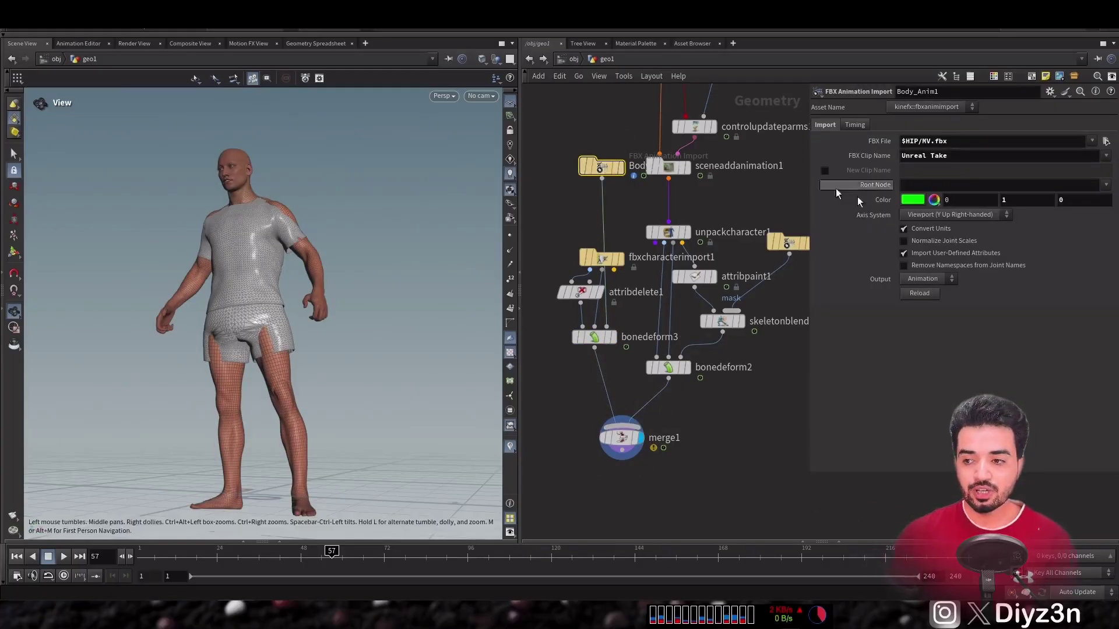
Step: Insert a Delete between the body Bone Deform and Merge, removing the torso and hip faces under the clothes with brush radius 50
click(621, 438)
scroll(621, 437, up, 2)
key(Tab)
text(de)
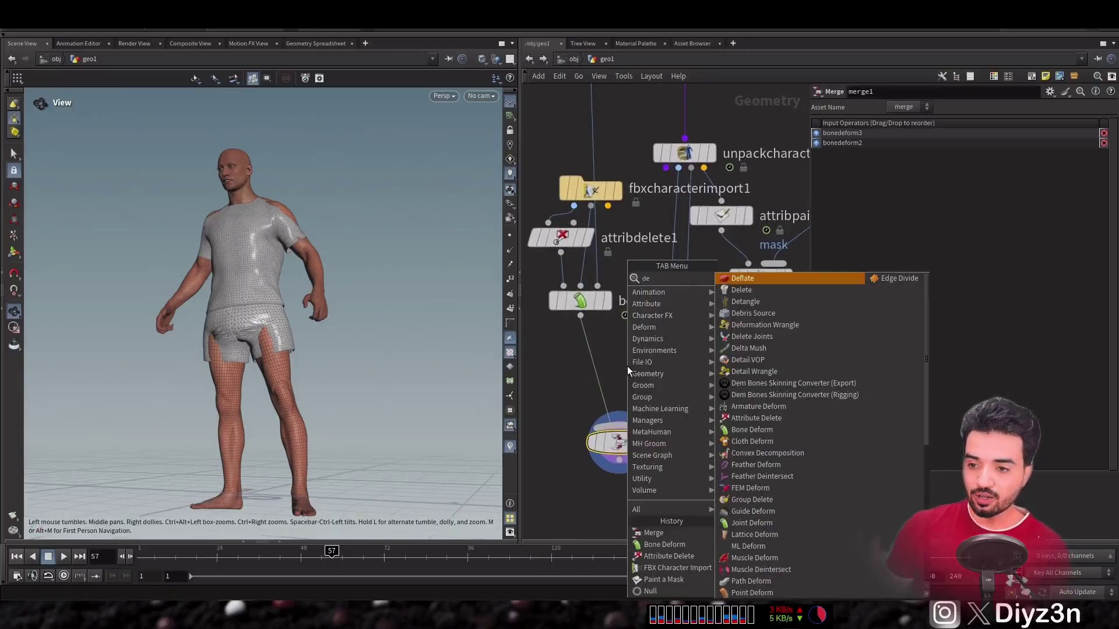
click(751, 290)
click(669, 404)
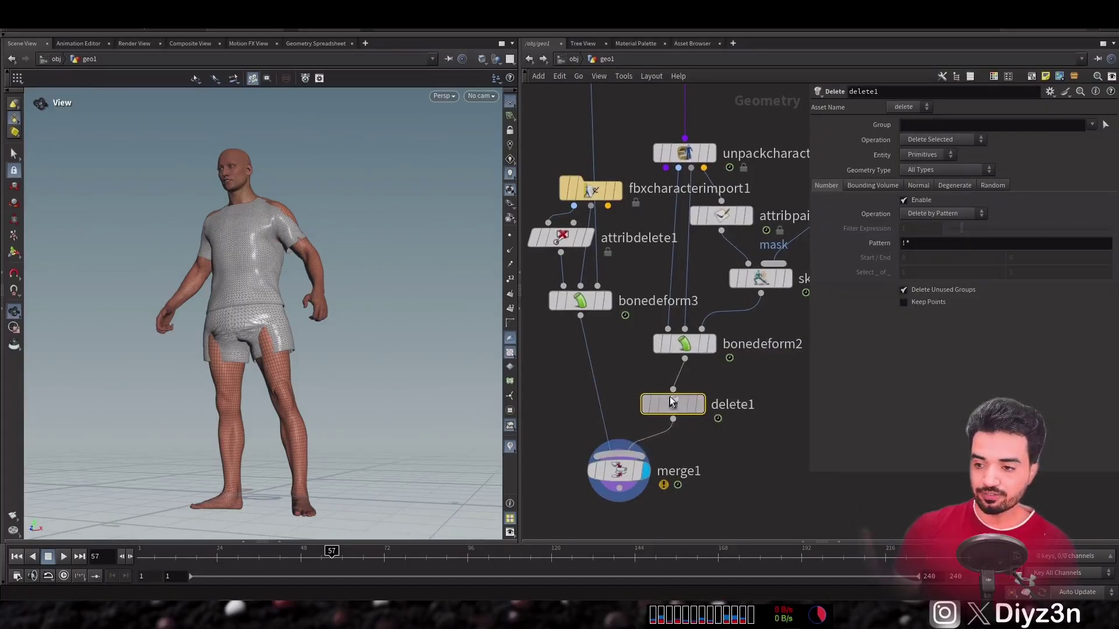
drag(669, 404, 682, 390)
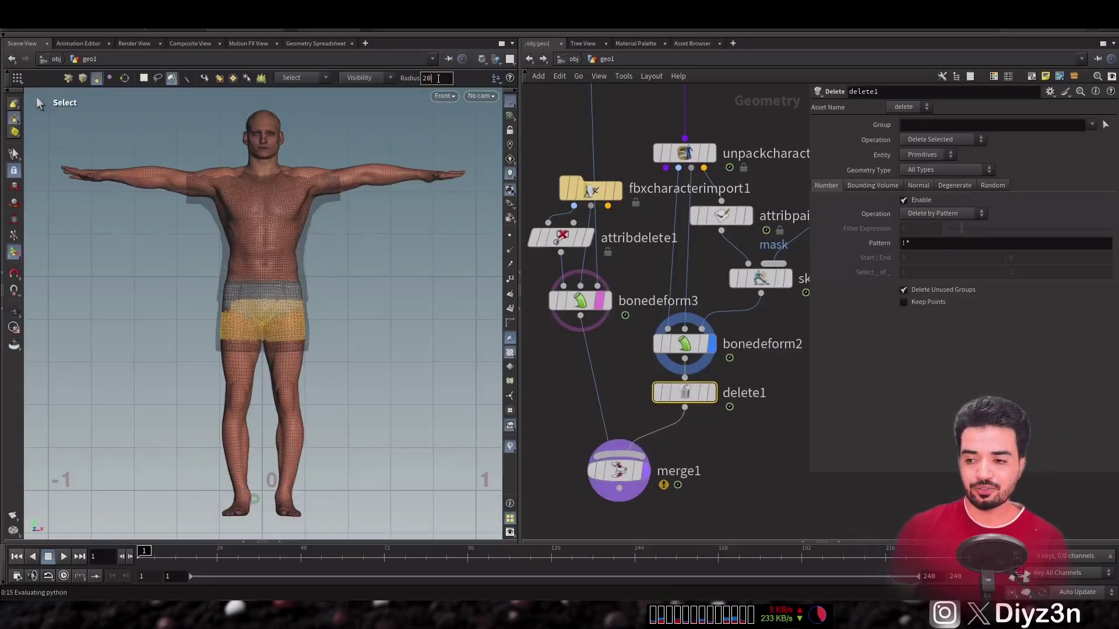
key(Return)
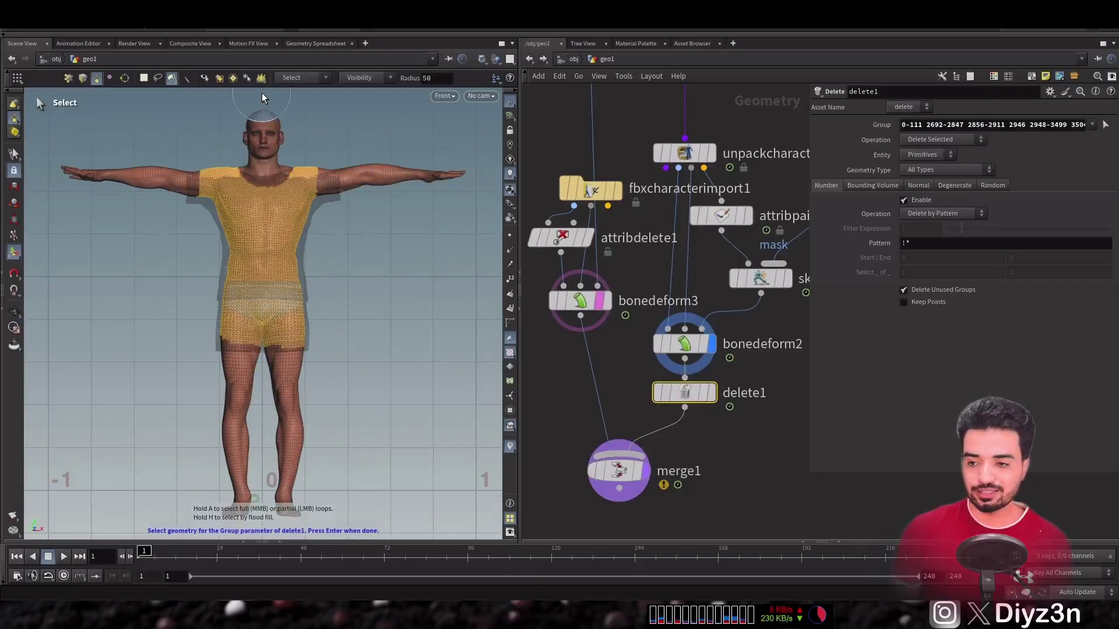
key(Return)
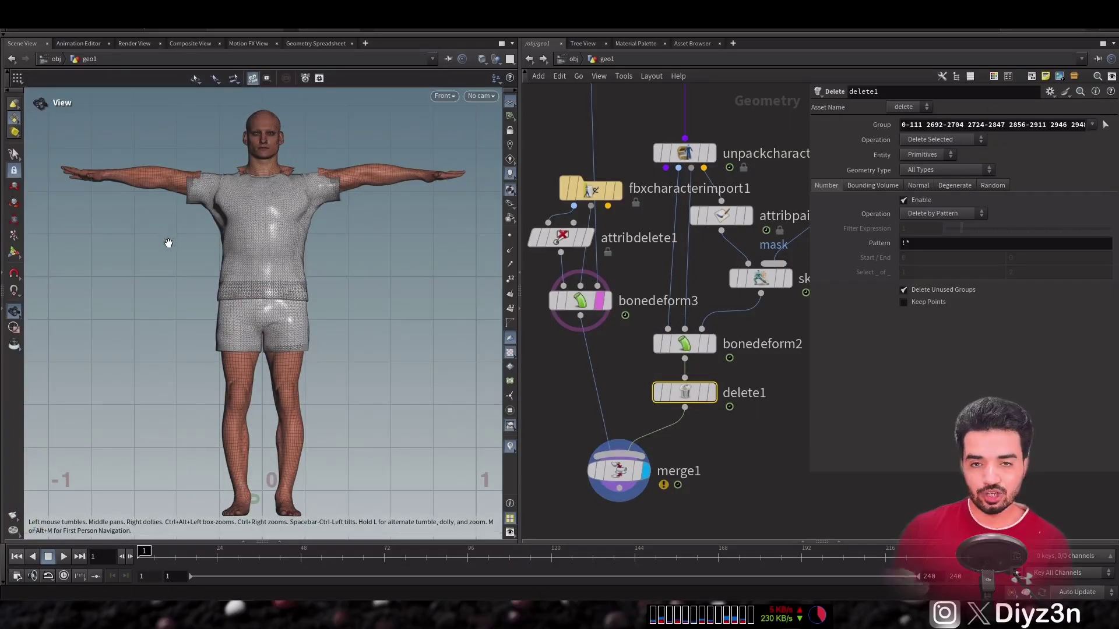
Step: Insert a Transform between the cloth Bone Deform and Merge, and raise the clothing 0.0356947 in Y
drag(290, 303, 441, 356)
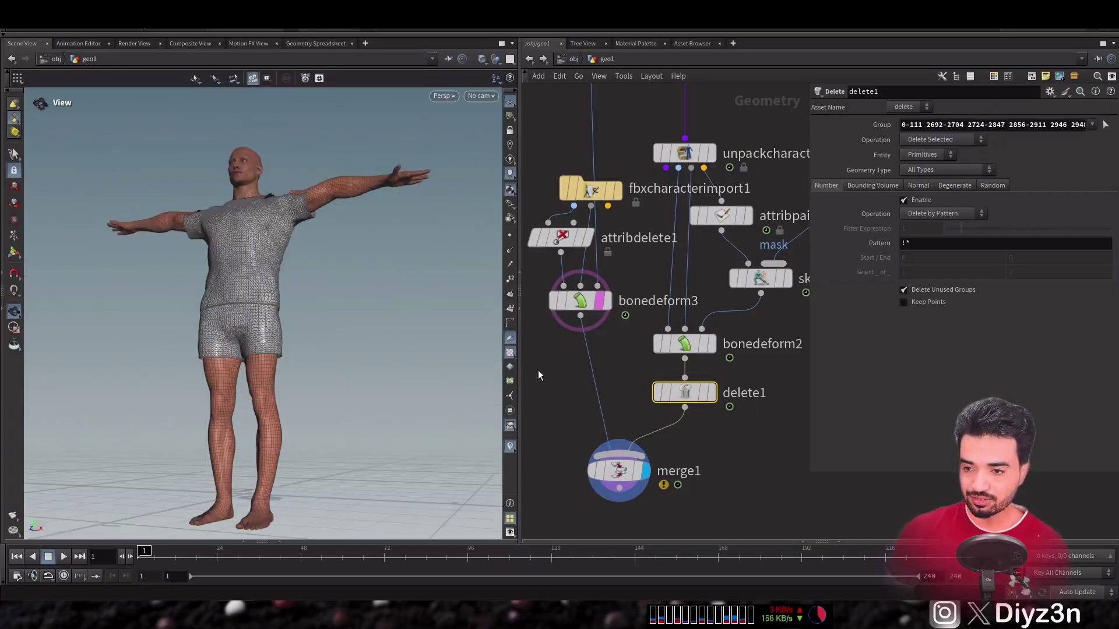
key(Tab)
click(666, 308)
click(558, 371)
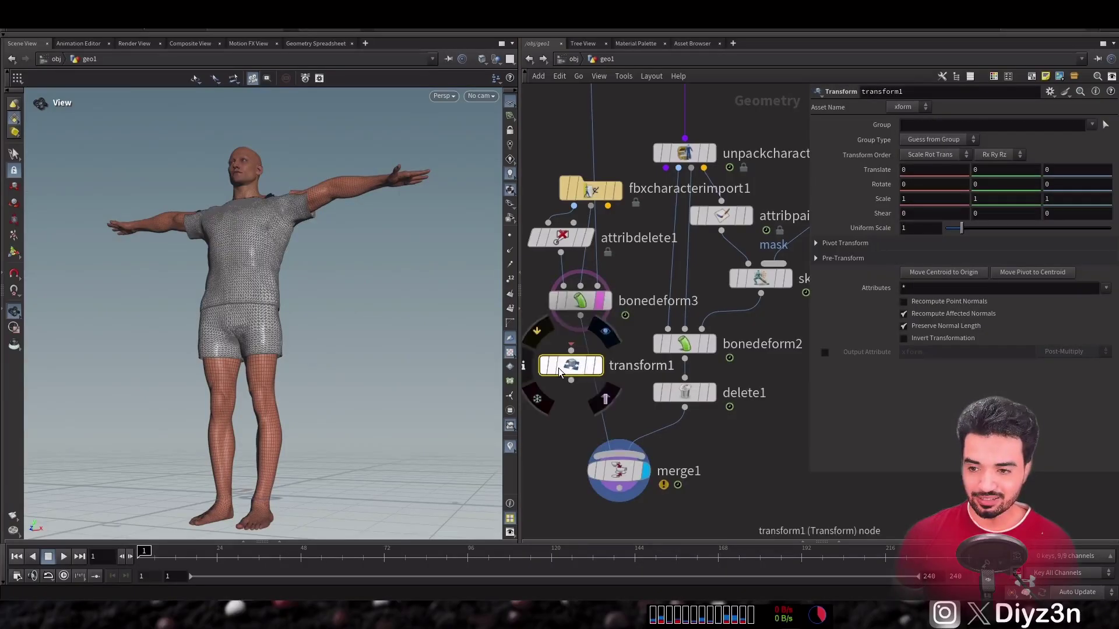
click(13, 253)
drag(244, 471, 245, 463)
click(14, 312)
drag(175, 286, 264, 354)
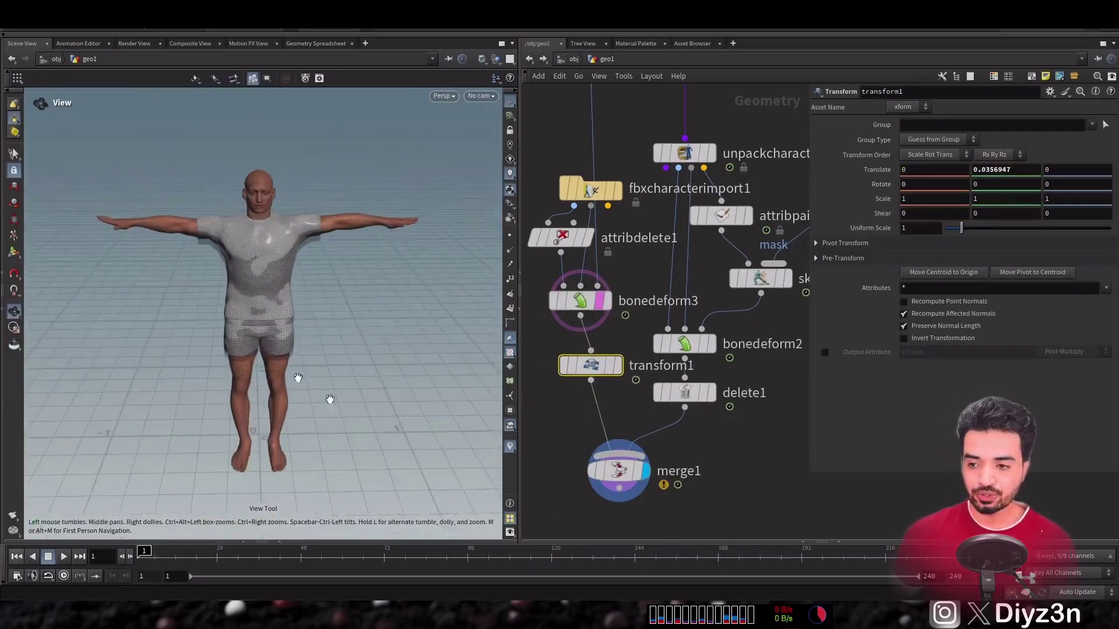
Step: Scrub the timeline and orbit around the merged character to check how the clothing follows the body
click(619, 470)
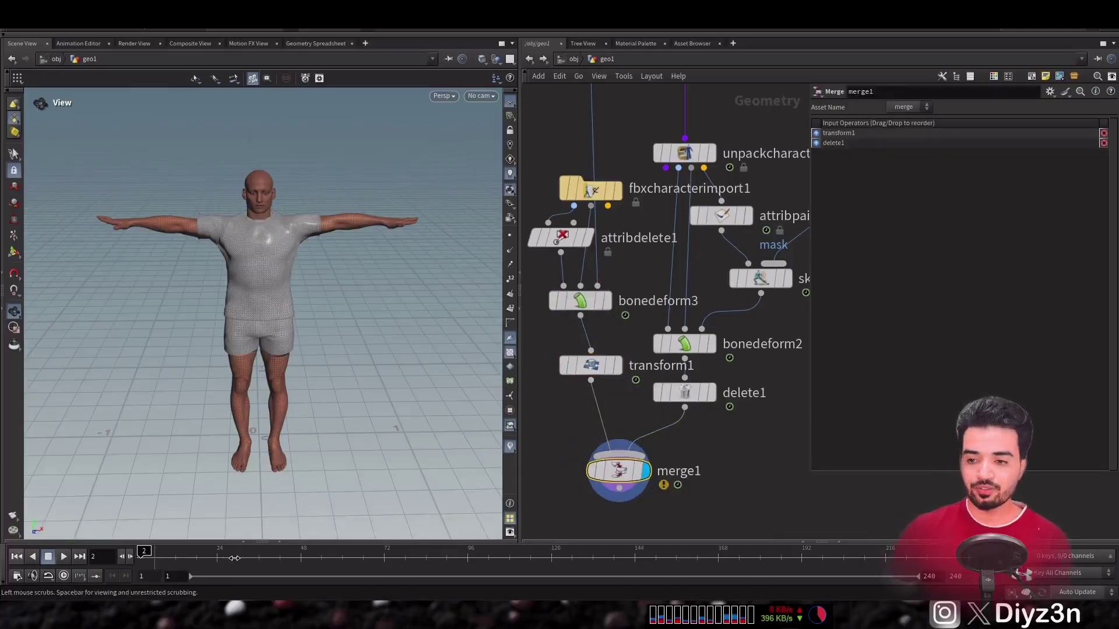
drag(234, 558, 417, 555)
drag(337, 235, 280, 240)
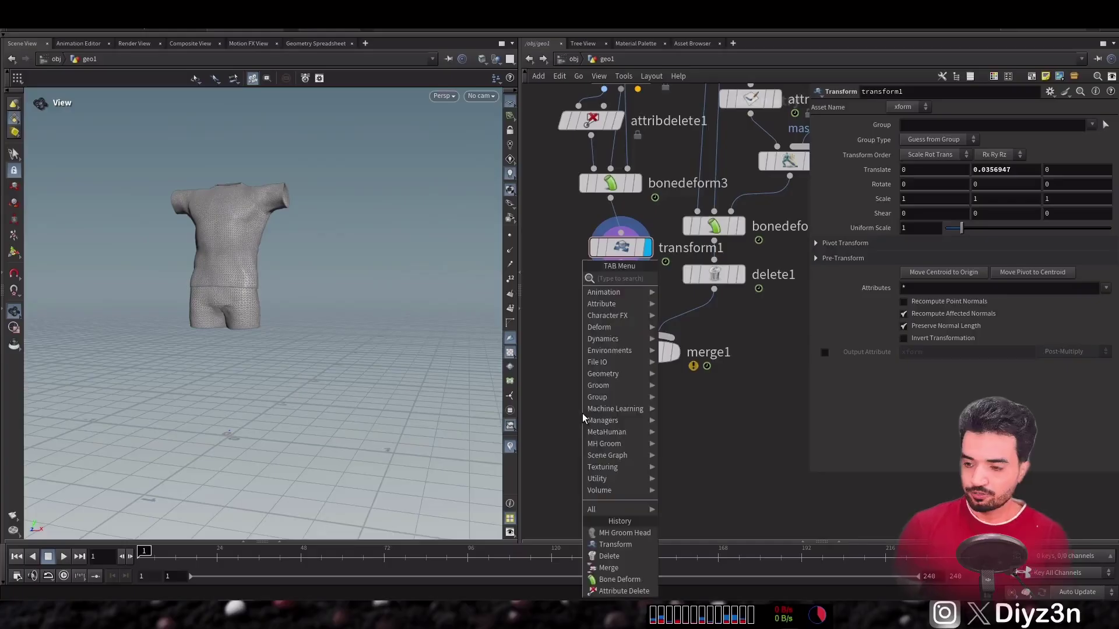
Step: Add an MH Groom Import node beside the cloth network and browse the $HIP folder for a *.abc groom file
mouse_move(623, 447)
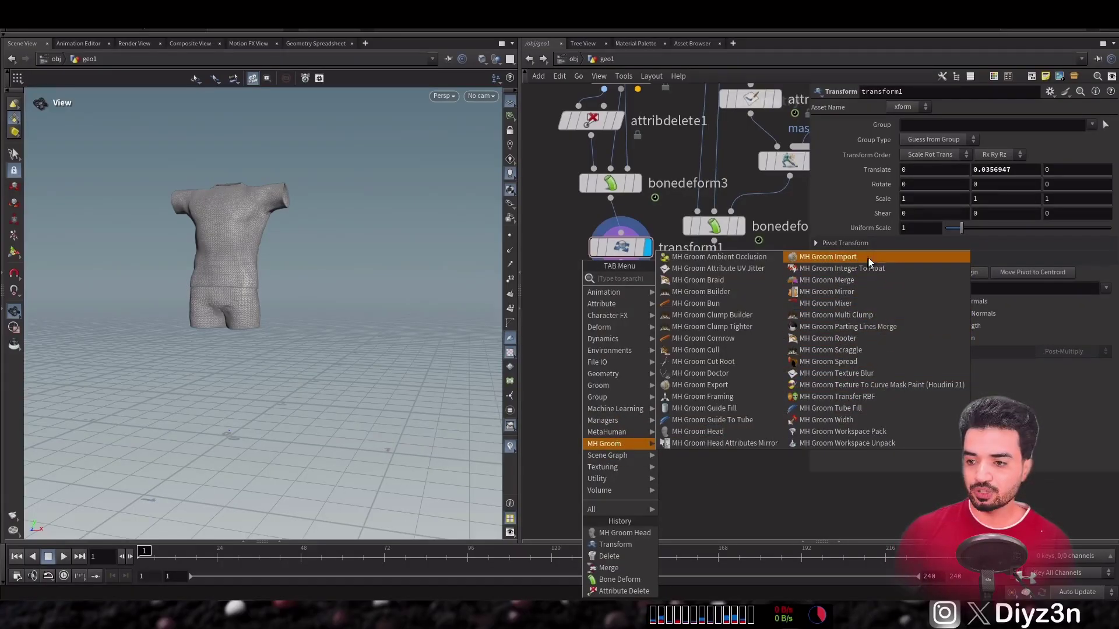
click(828, 257)
click(575, 280)
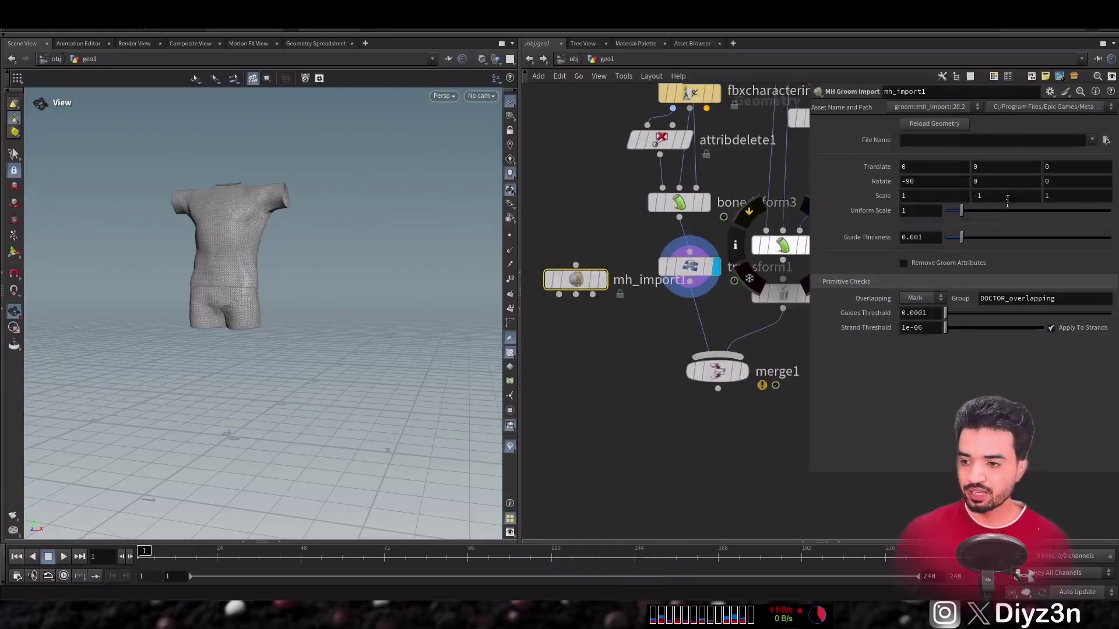
click(1105, 141)
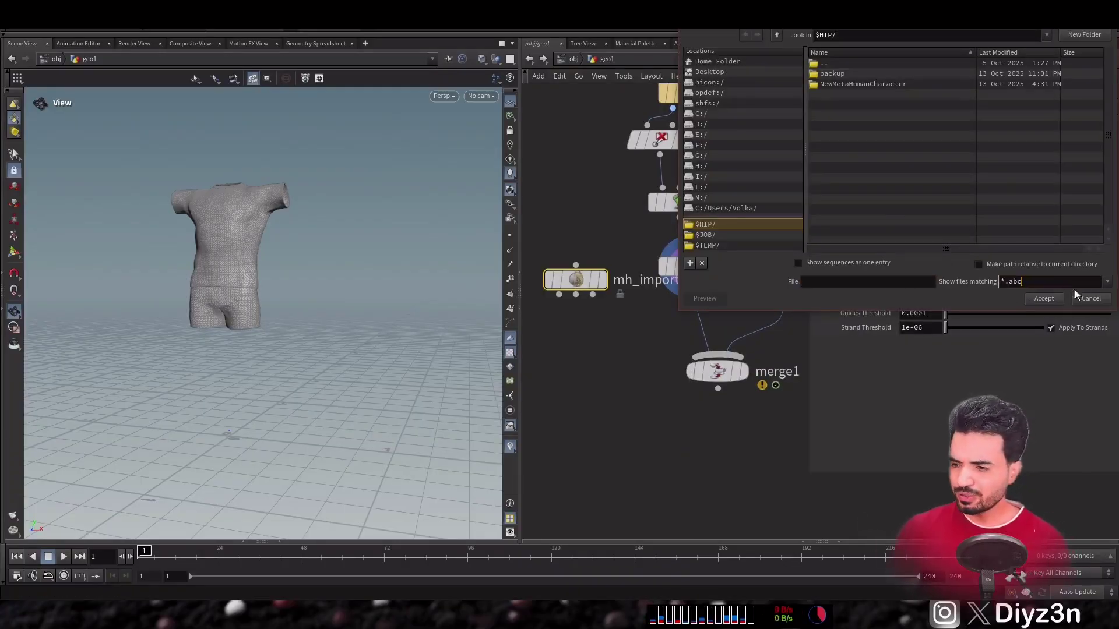
click(1091, 299)
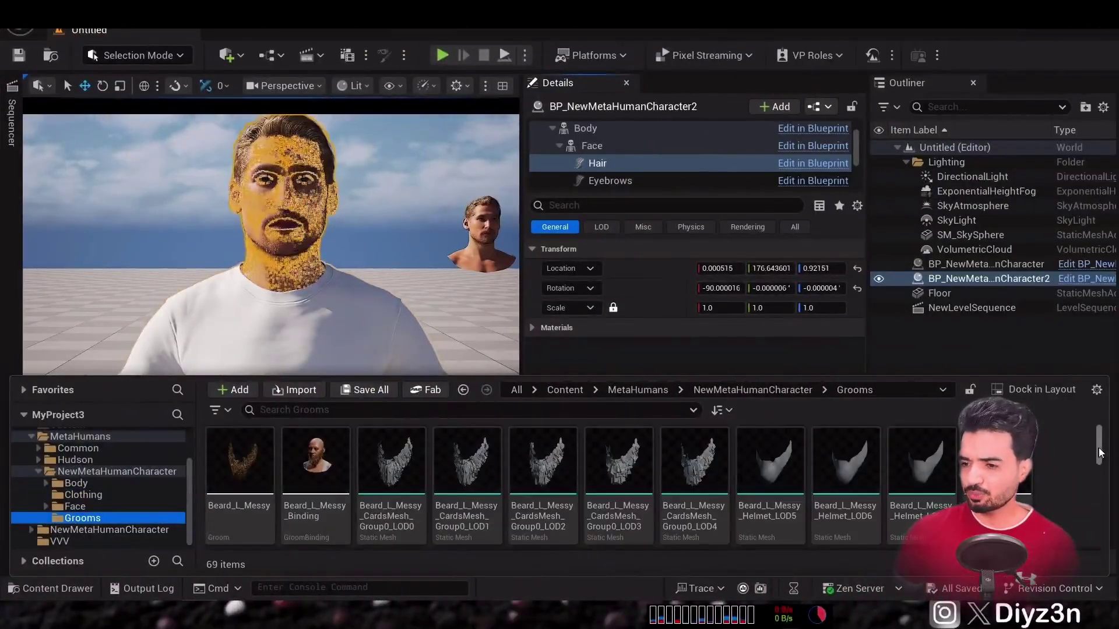
Step: In Unreal, open the export dialog for the Hair_M_FauxMohawk groom and check its available file types
scroll(1099, 454, down, 3)
right_click(802, 460)
mouse_move(867, 428)
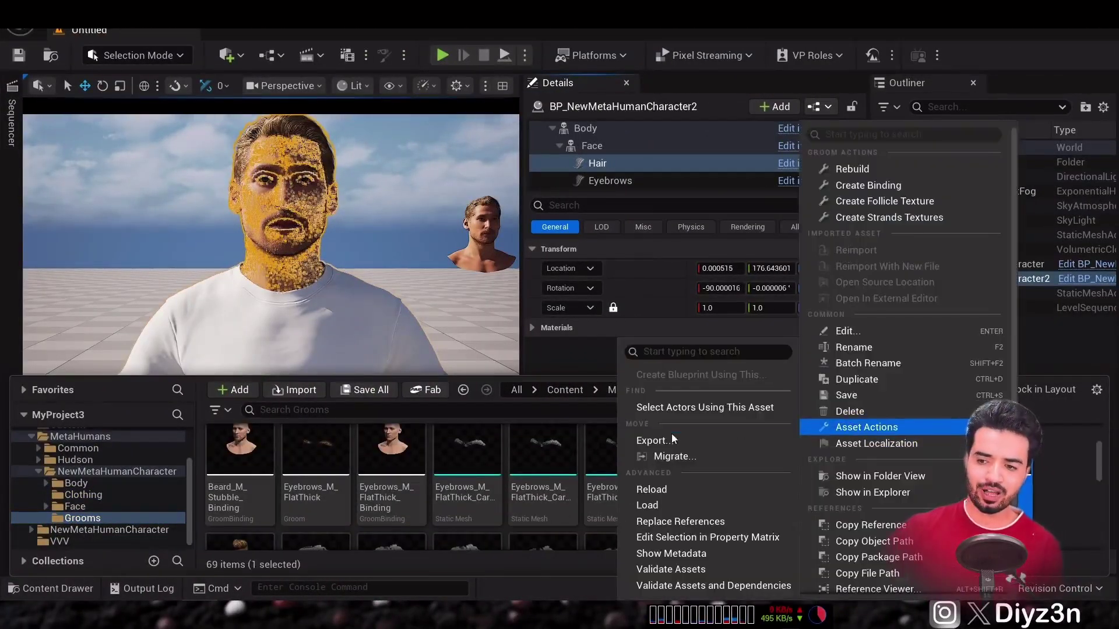
click(670, 443)
click(515, 393)
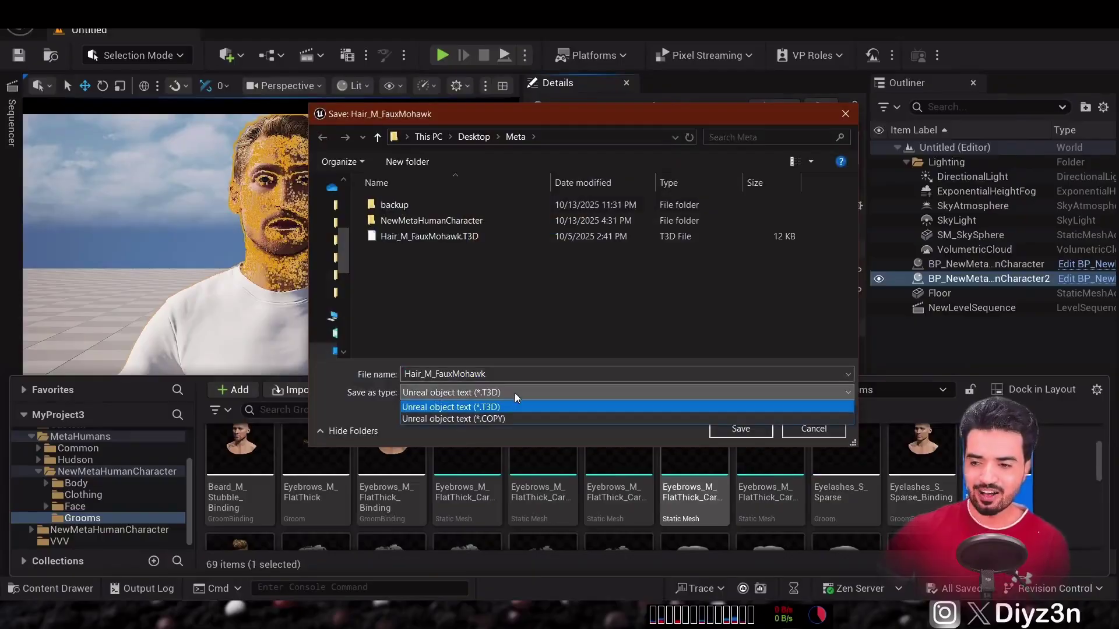
click(528, 439)
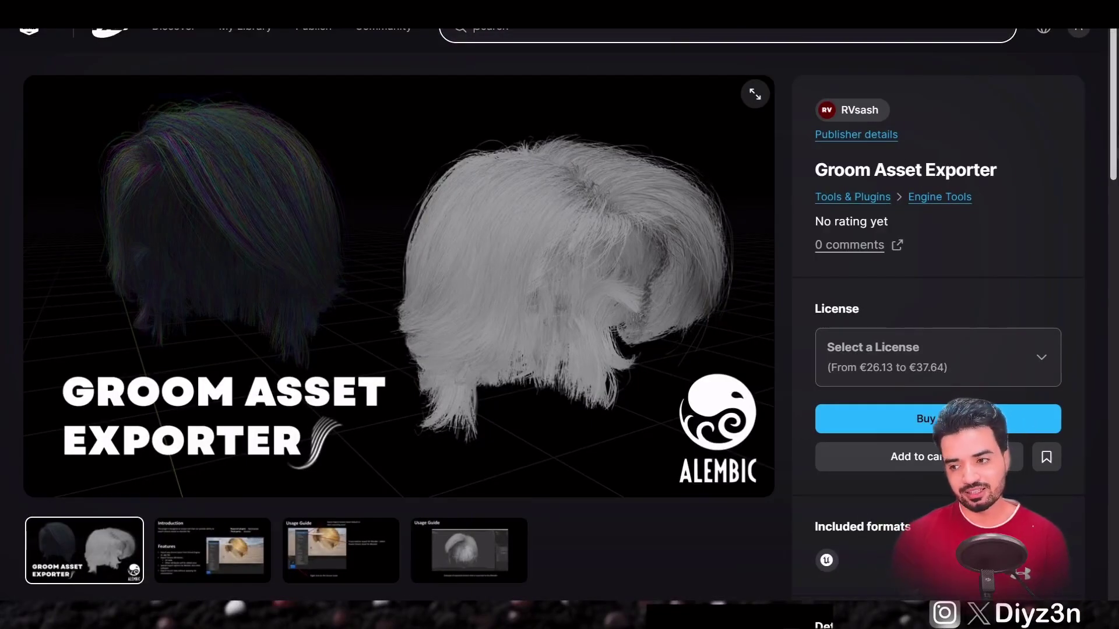
Step: Review the Groom Asset Exporter plugin's store page and bring up its usage guide image
scroll(312, 519, down, 3)
scroll(312, 519, up, 3)
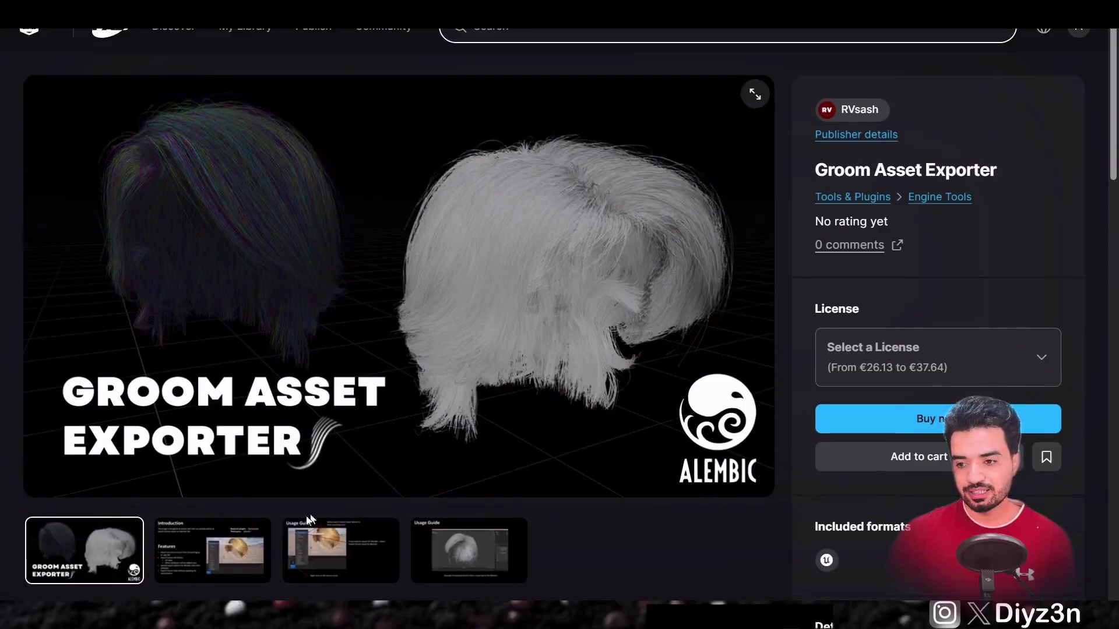
click(339, 559)
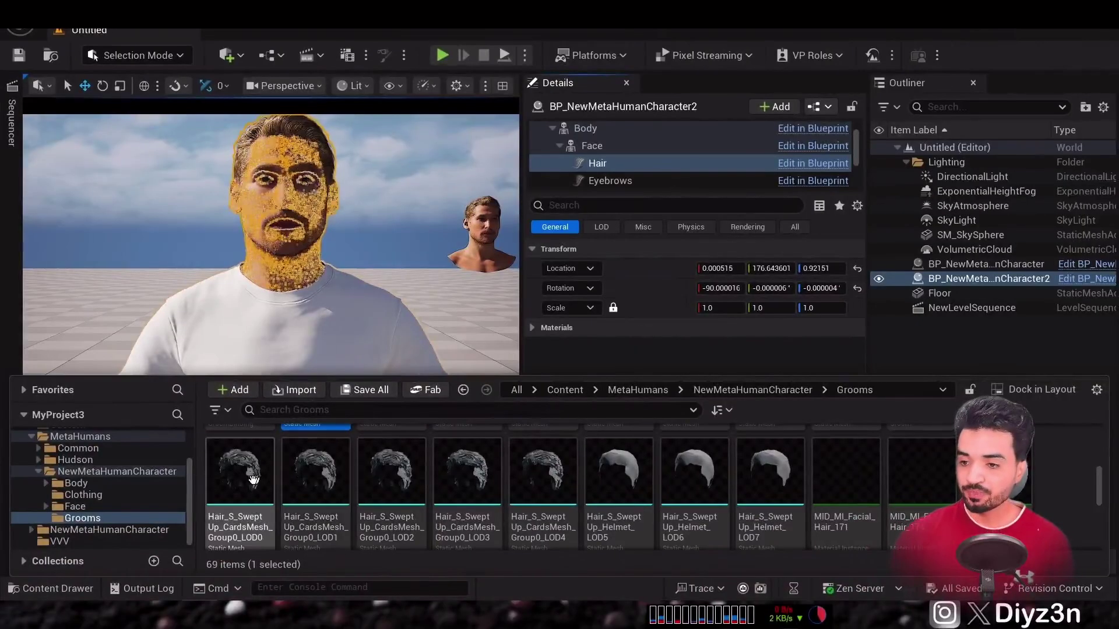
Step: Export the Hair_S_SweptUp_CardsMesh_Group0_LOD0 static mesh to the Meta folder as Groom.FBX, replacing the existing file and reviewing the FBX options
right_click(242, 466)
mouse_move(366, 443)
click(489, 440)
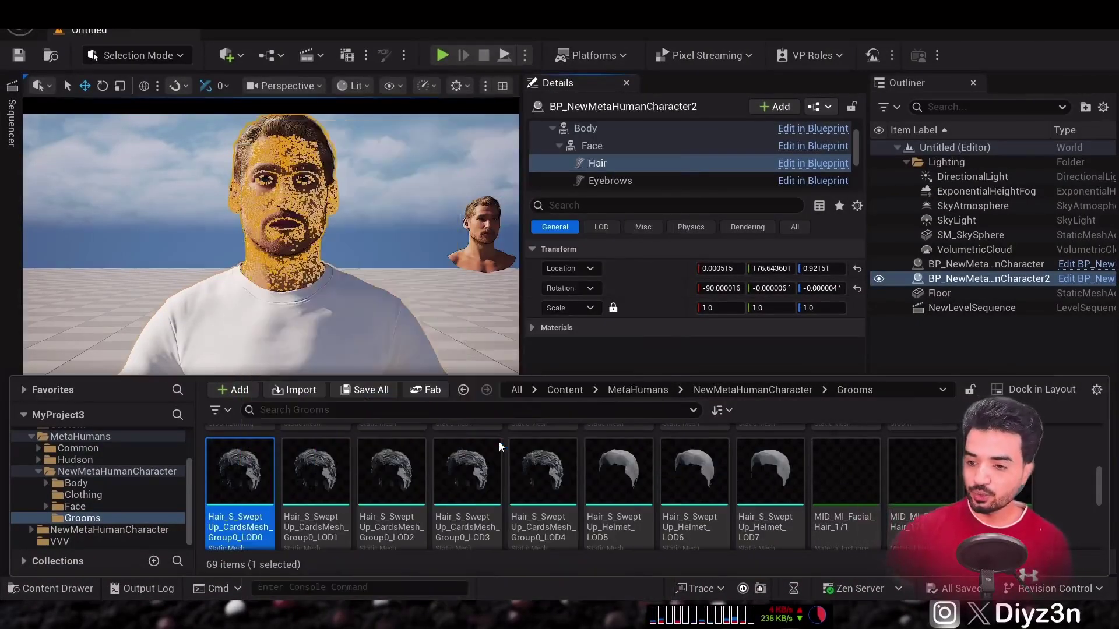
click(436, 256)
double_click(436, 255)
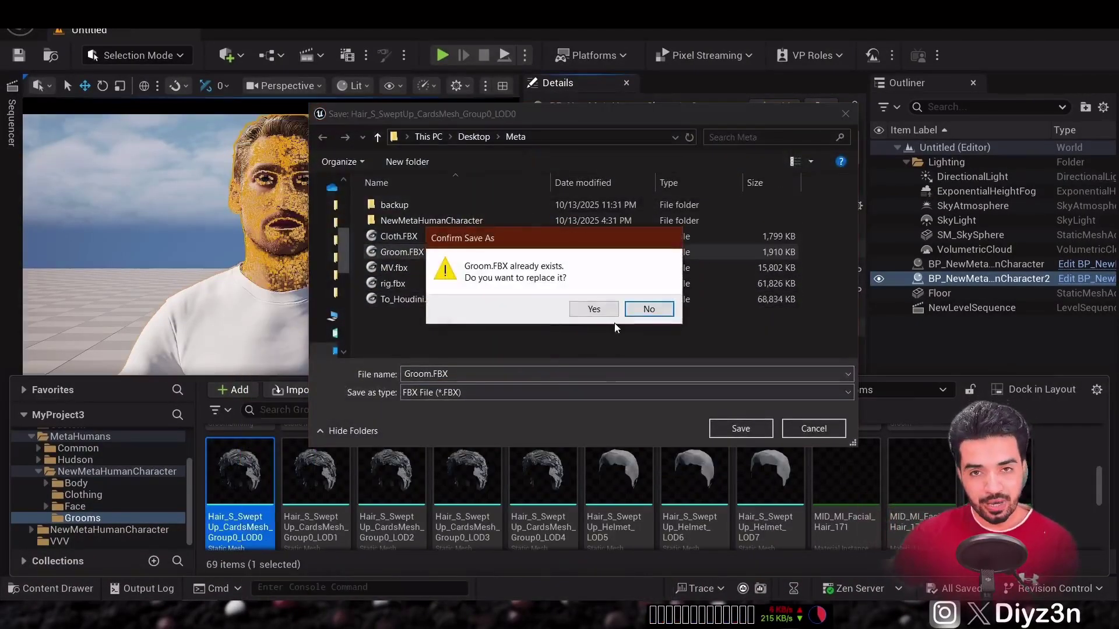
click(597, 309)
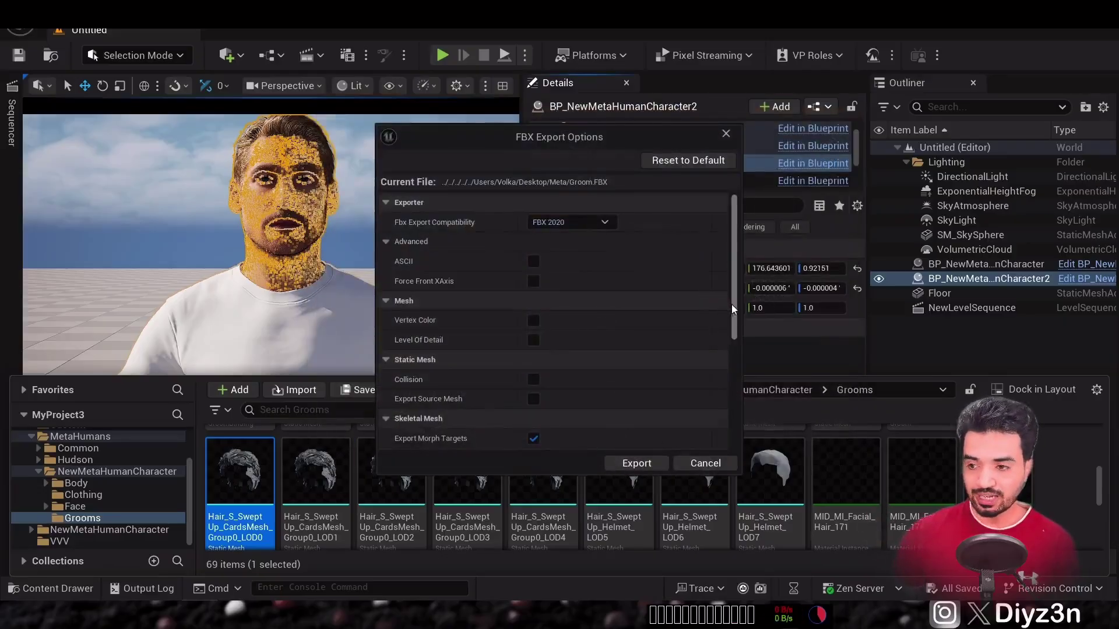
scroll(732, 304, down, 5)
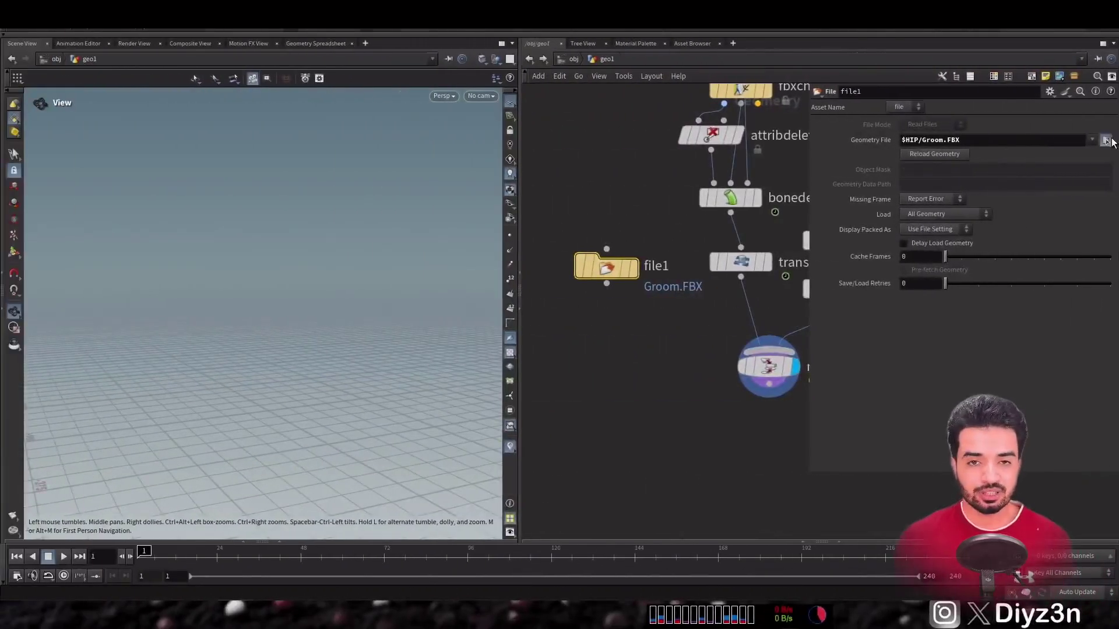
Step: Back in Houdini, load Groom.FBX from the $HIP folder into the File node
click(1075, 140)
double_click(862, 105)
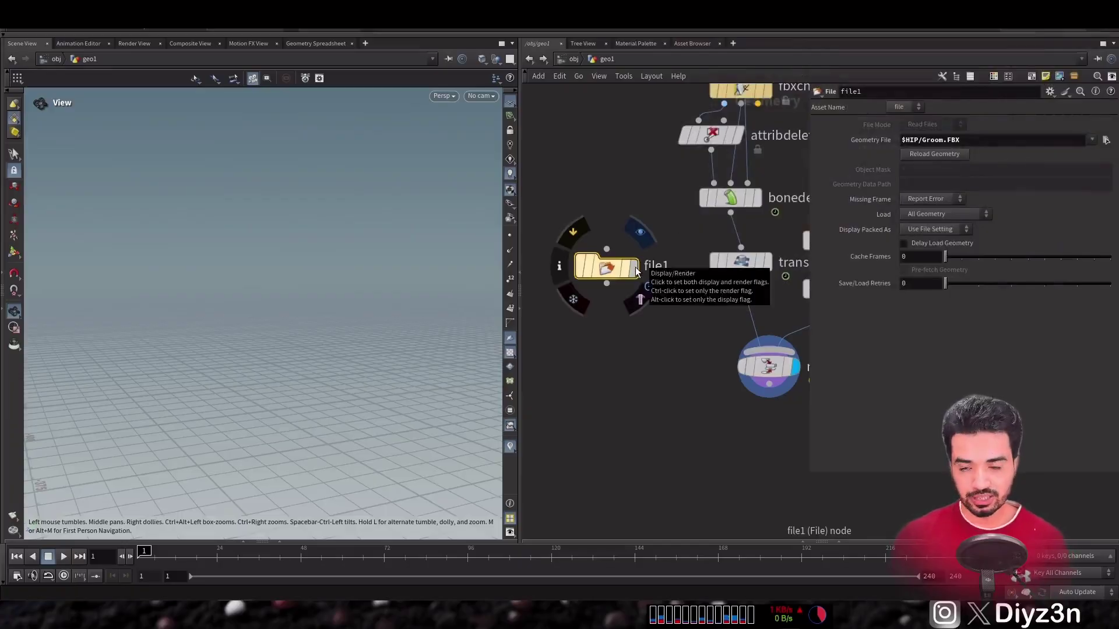
Step: Display the file1 node's Groom.FBX geometry in the viewport and inspect it
click(637, 271)
drag(263, 222, 274, 245)
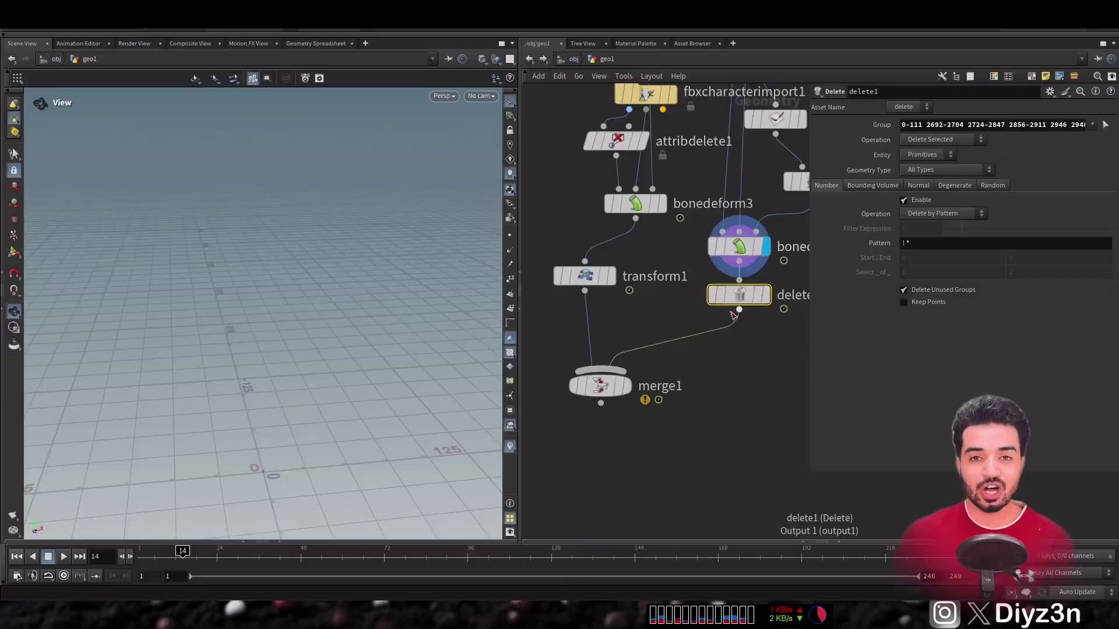
Step: Move the delete1 node down closer to merge1 and frame the displayed bonedeform2 body in the viewport
drag(720, 315, 666, 348)
key(f)
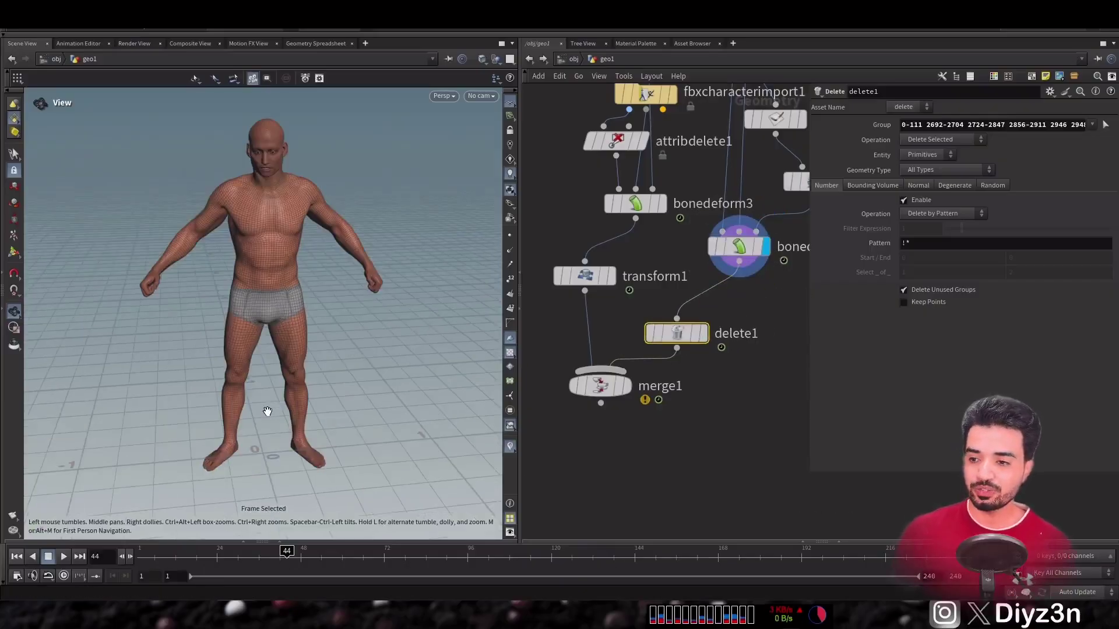
drag(275, 336, 241, 334)
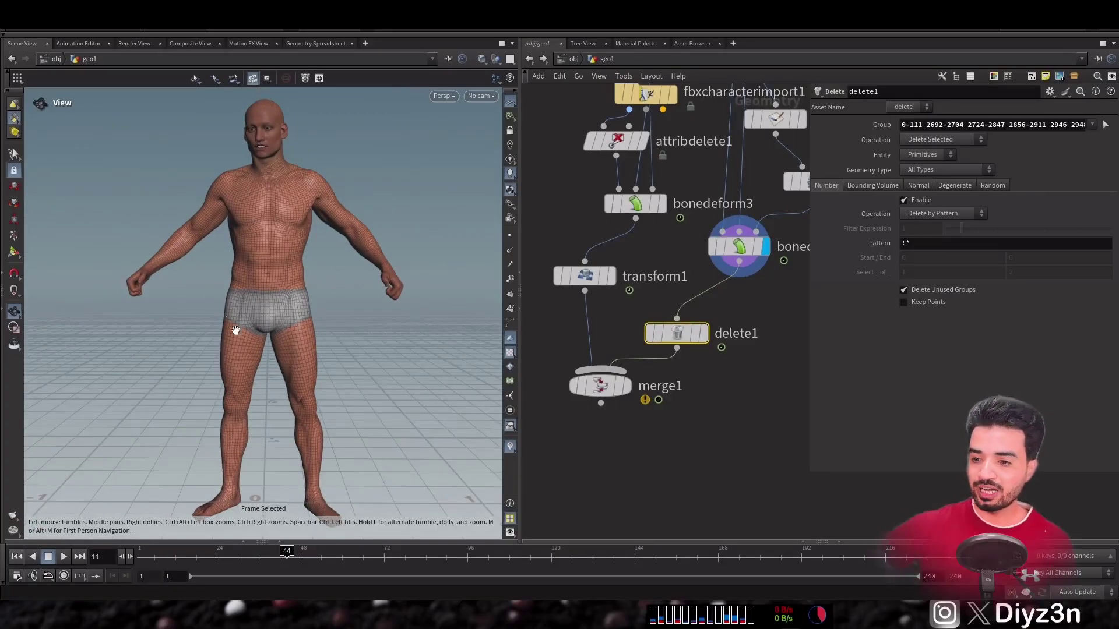
Step: Open the bonedeform2 node's information and visualize its shop_materialpath primitive attribute on the body
click(692, 246)
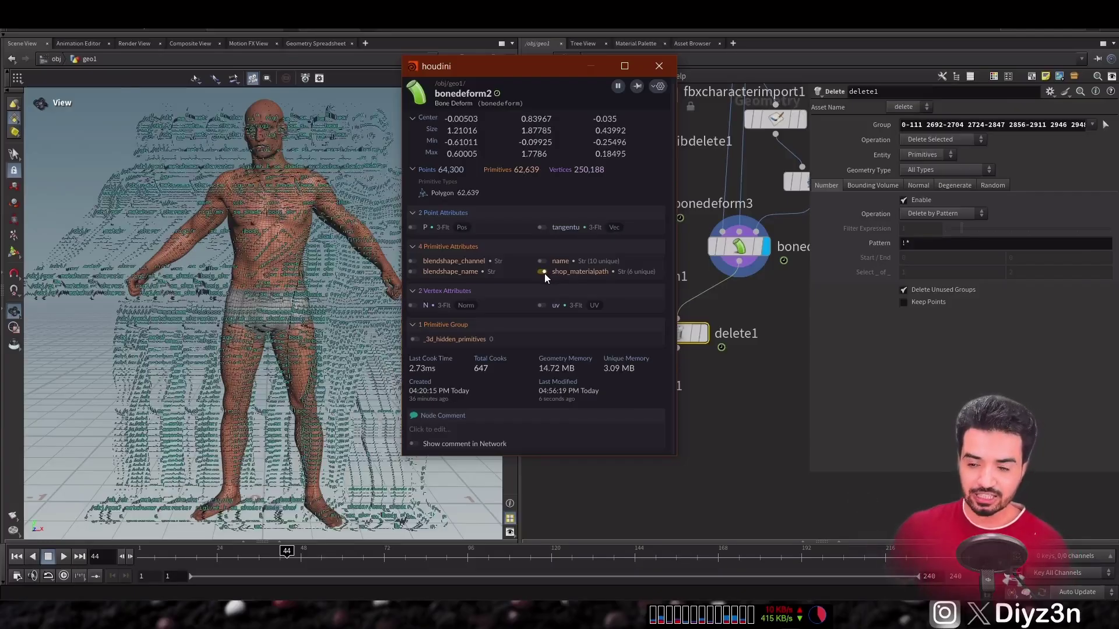
middle_drag(736, 350, 658, 341)
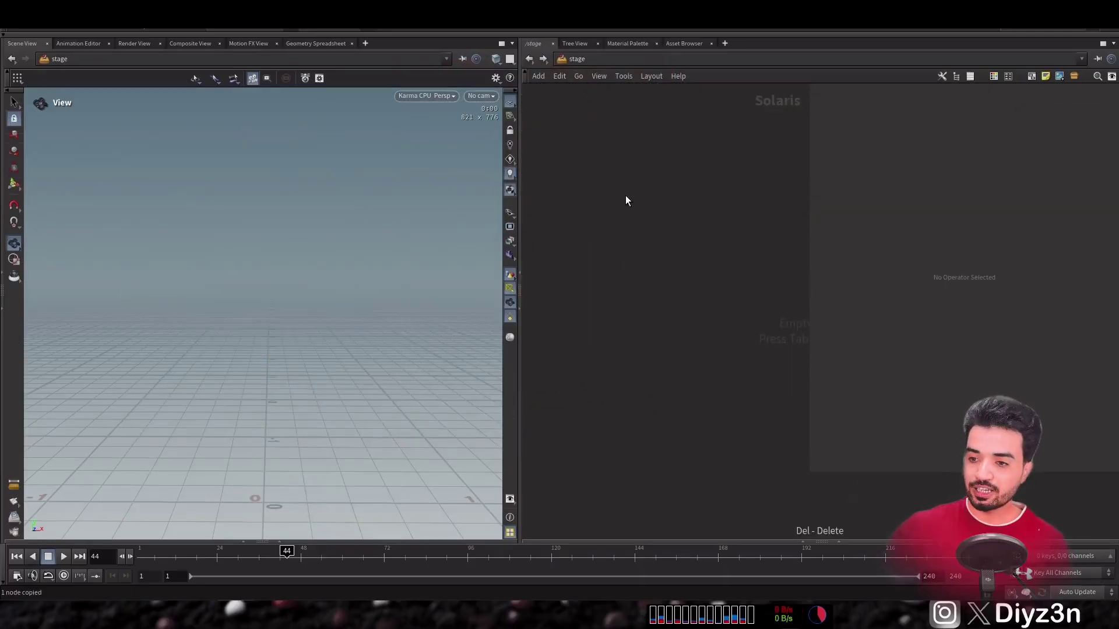
Step: Add a Scene Import (All) node to the empty Solaris stage to bring in the character and its materials
key(Tab)
text(sc)
click(764, 260)
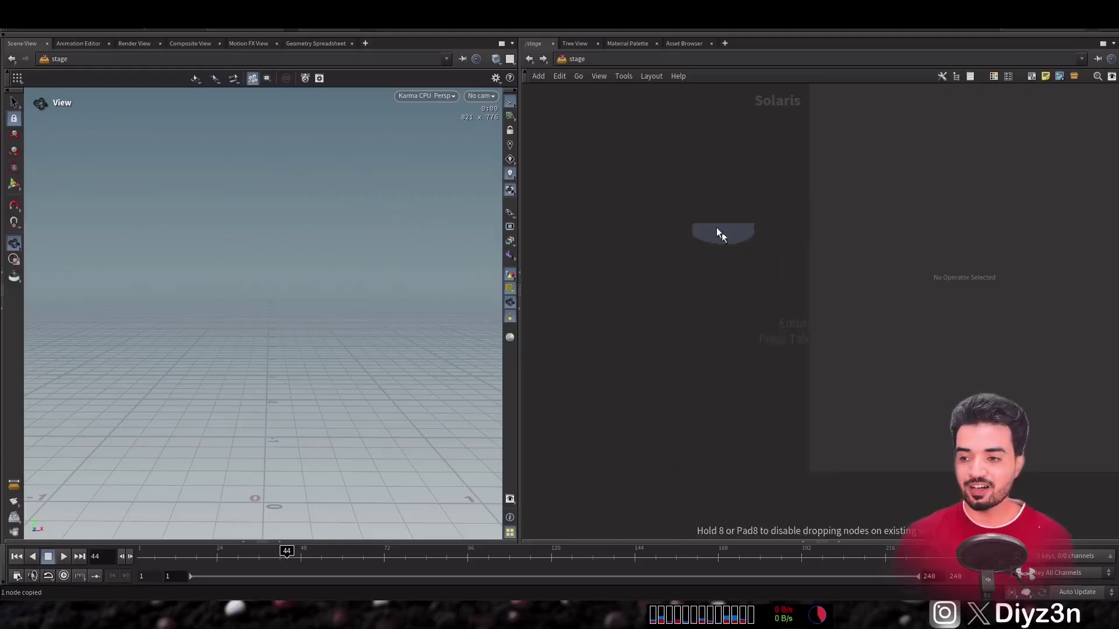
click(641, 193)
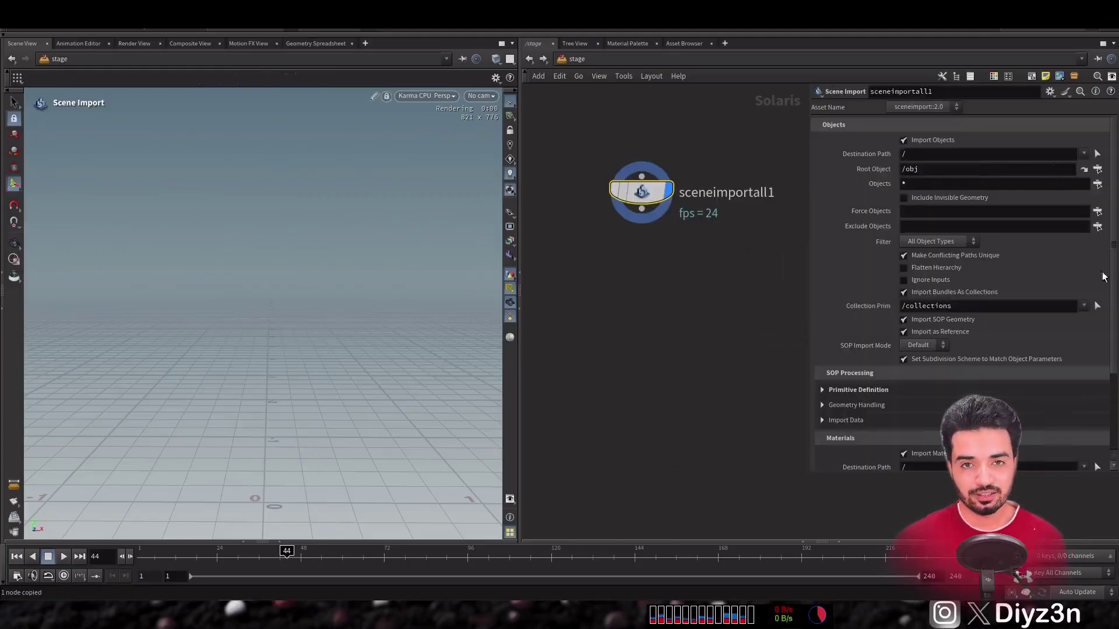
scroll(1102, 277, down, 3)
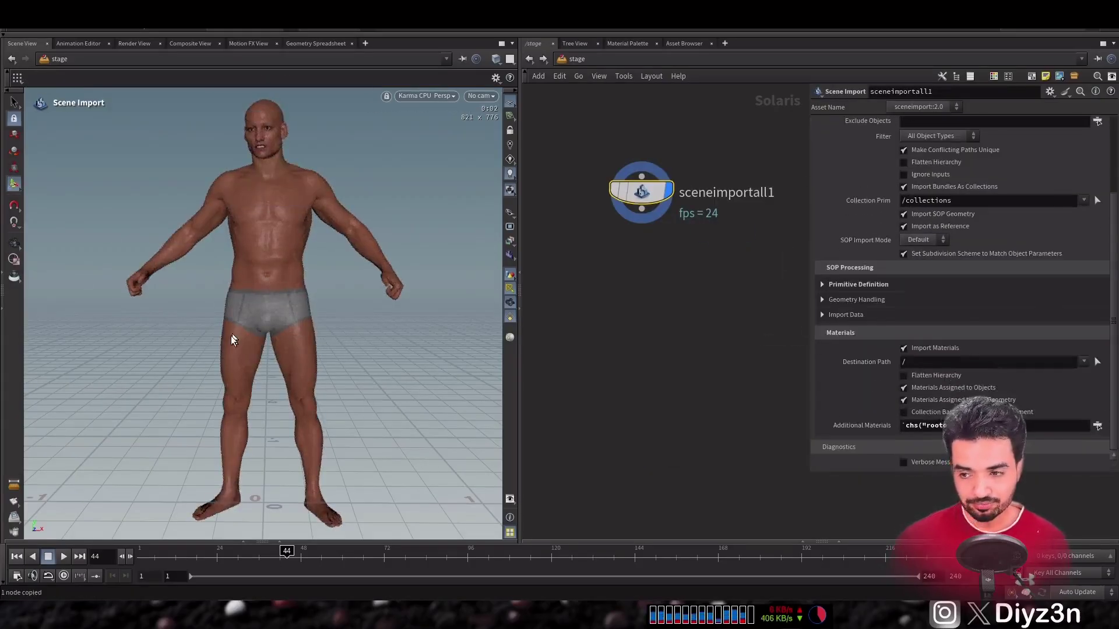
mouse_move(291, 279)
alt+mouse_down()
mouse_move(277, 290)
mouse_move(285, 288)
alt+mouse_up()
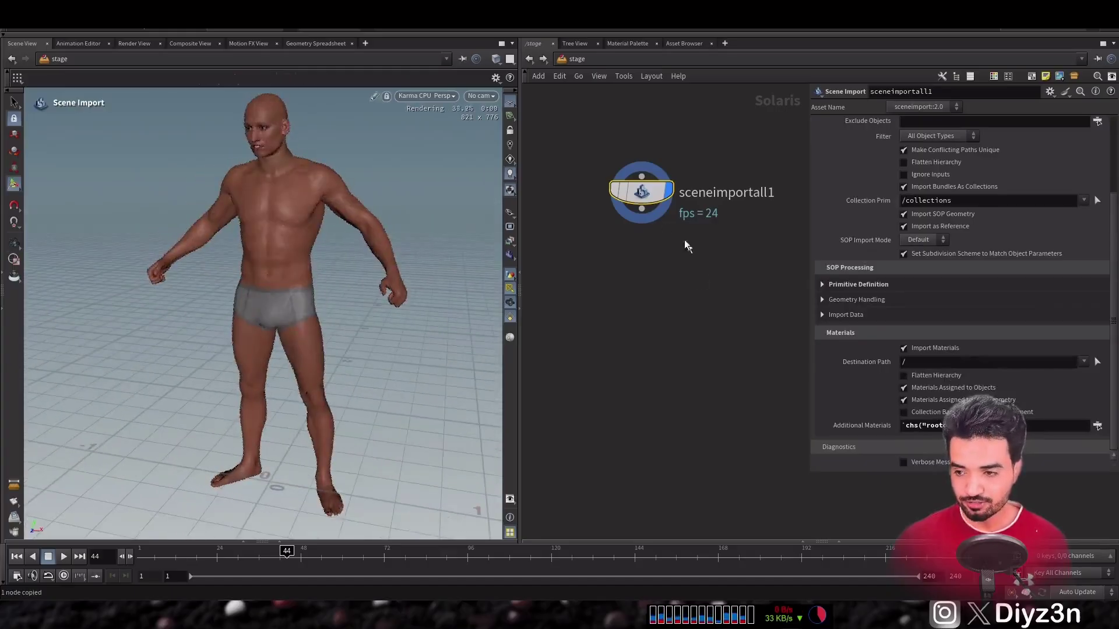
Step: Add a Karma Physical Sky connected after sceneimportall1 and hide the light guides in the viewport
key(Tab)
text(py)
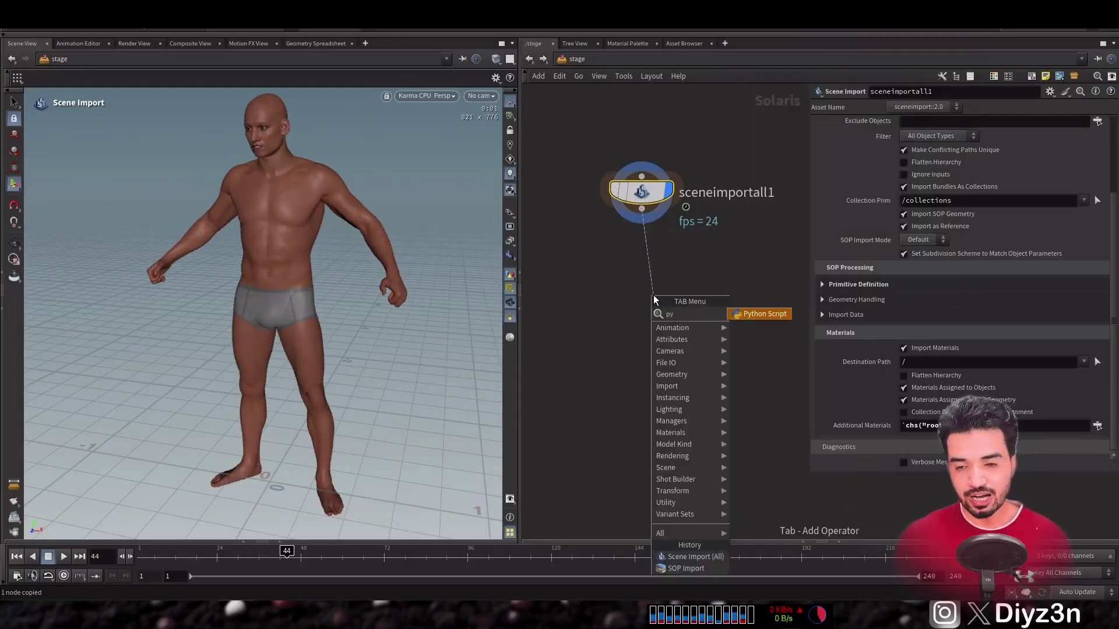
key(BackSpace)
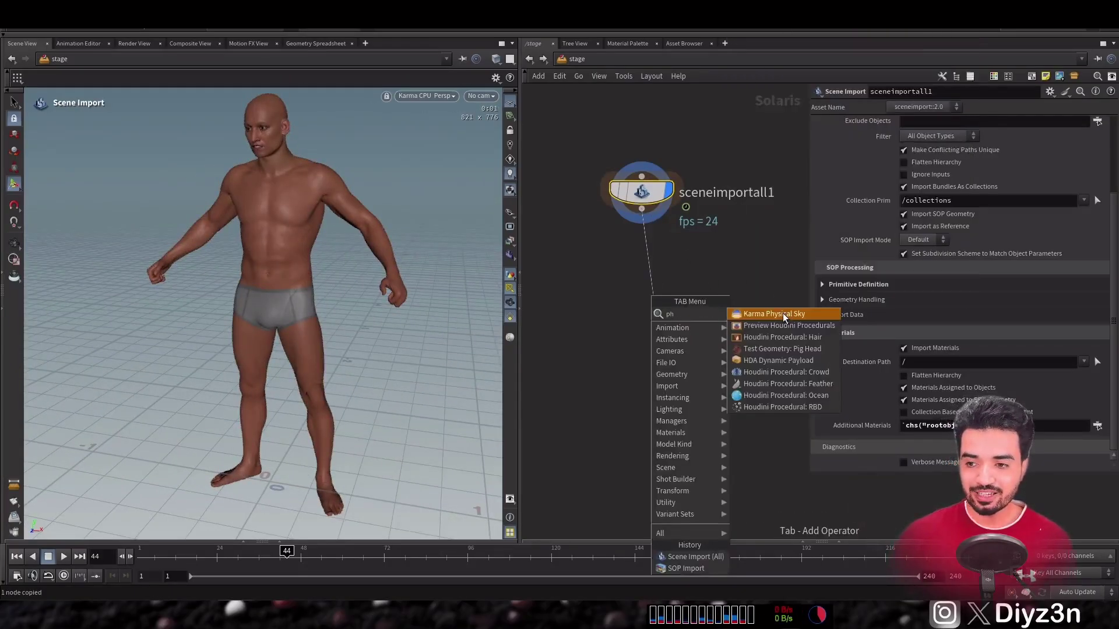
click(782, 312)
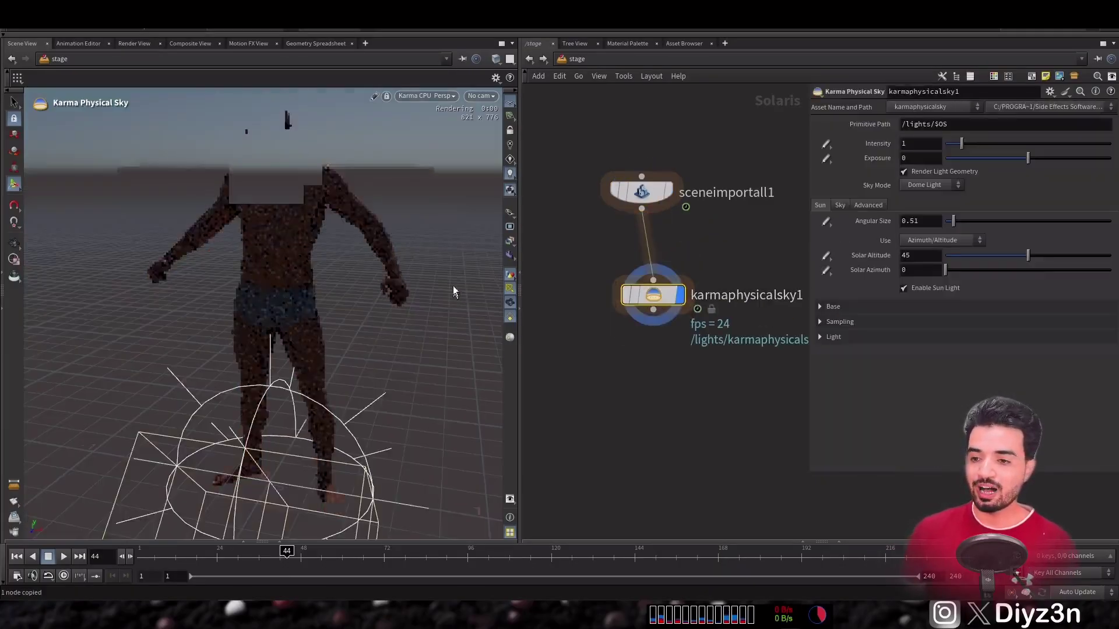
click(512, 288)
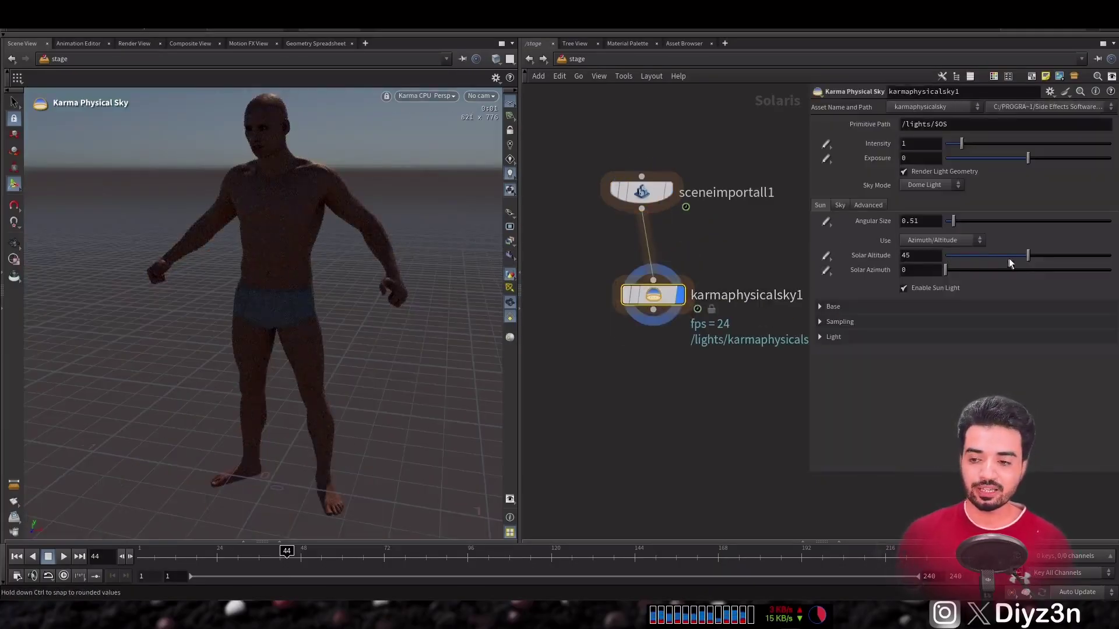
Step: Set the physical sky's Solar Azimuth to 186 and its Exposure to 4.56
drag(947, 270, 1031, 271)
drag(1027, 158, 1065, 159)
key(Escape)
middle_drag(285, 157, 295, 193)
scroll(295, 193, up, 3)
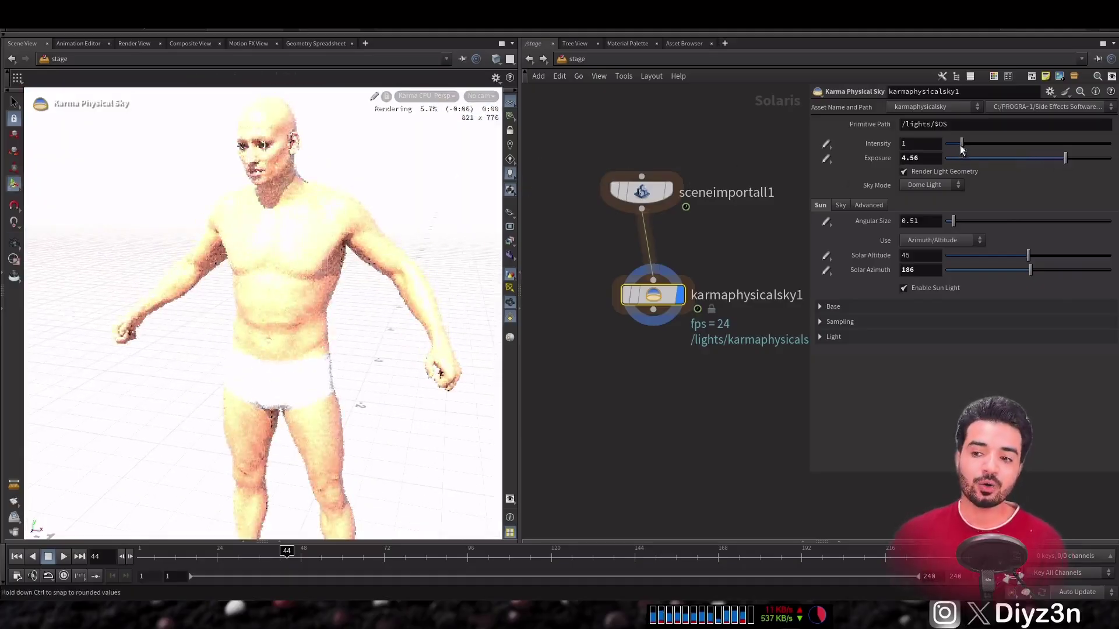
Step: Set the physical sky's Exposure to 2
drag(902, 158, 935, 159)
text(2)
key(Return)
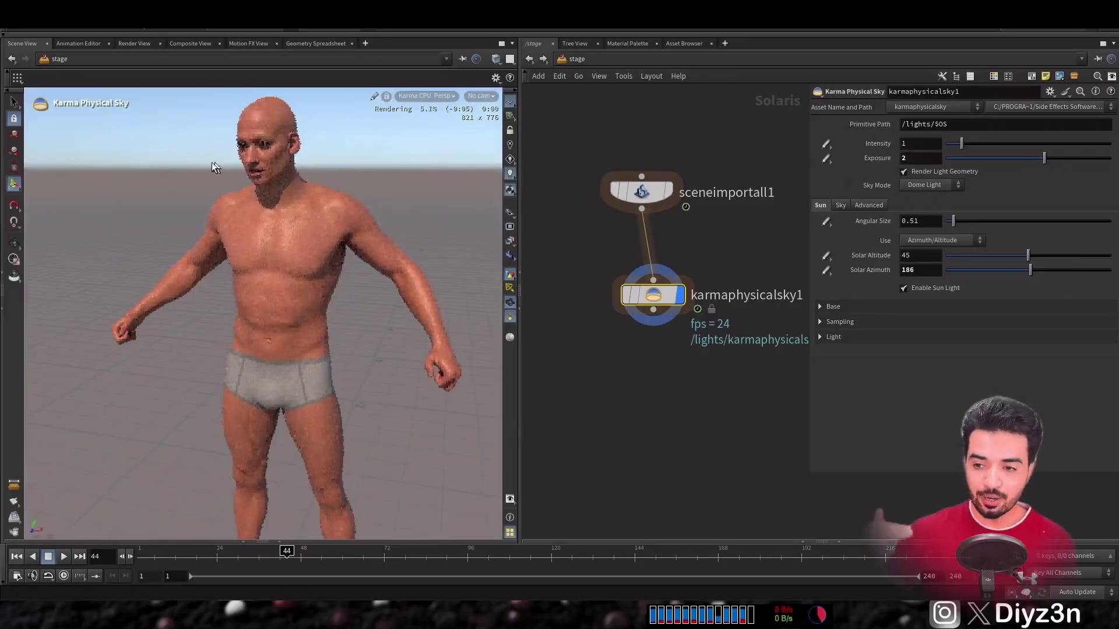
Step: Go to frame 113 and examine the Karma render of the character's face and upper body from several angles
key(Escape)
drag(323, 209, 344, 187)
scroll(355, 156, up, 4)
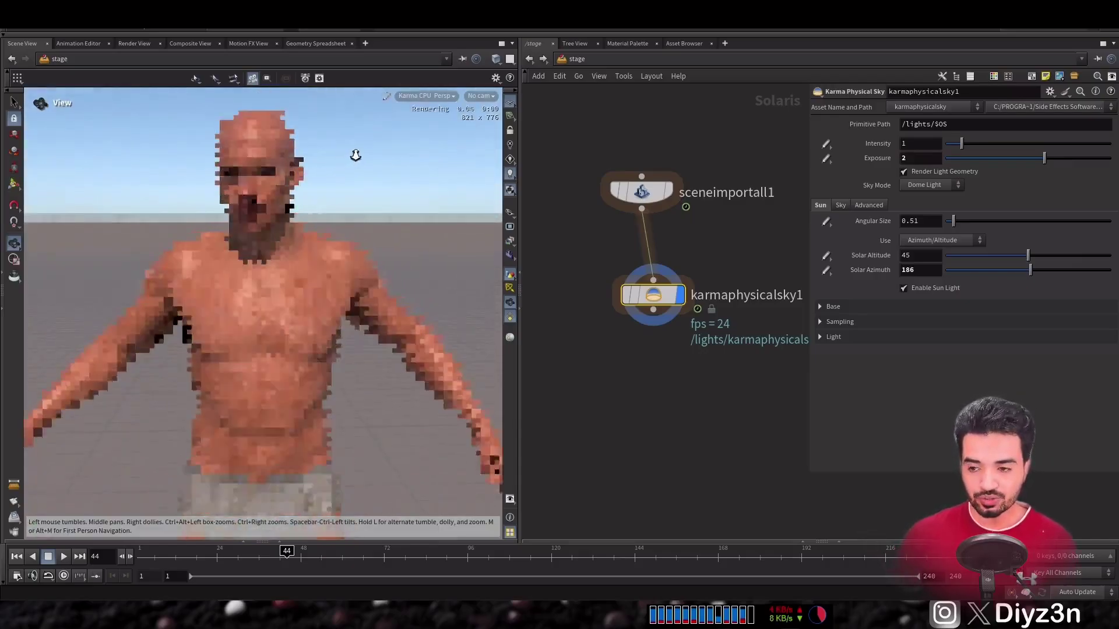
click(526, 552)
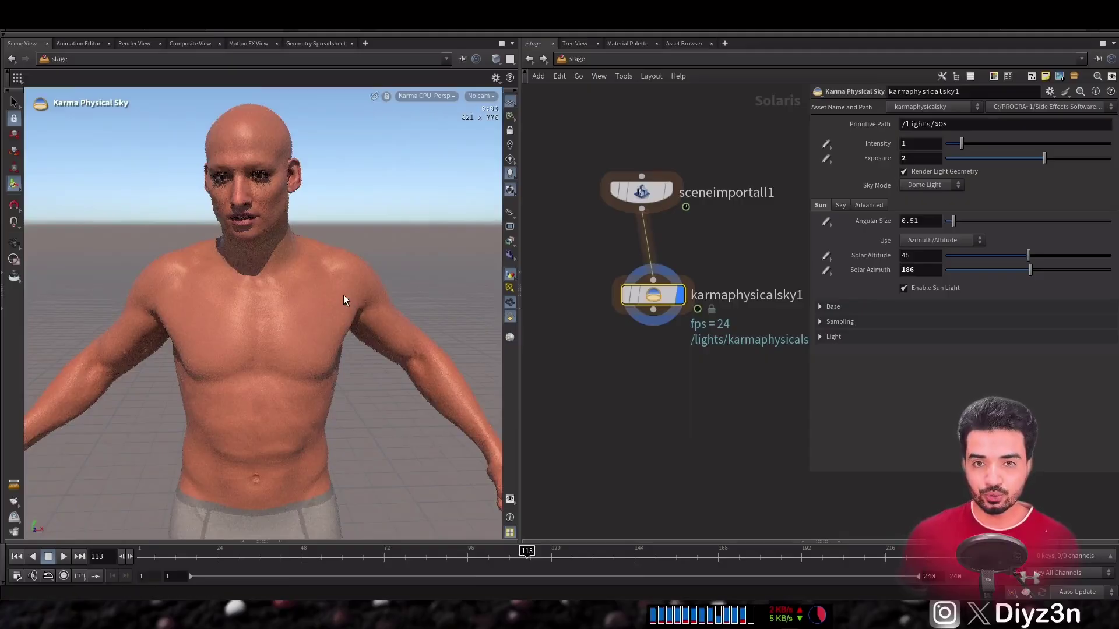
drag(342, 293, 243, 260)
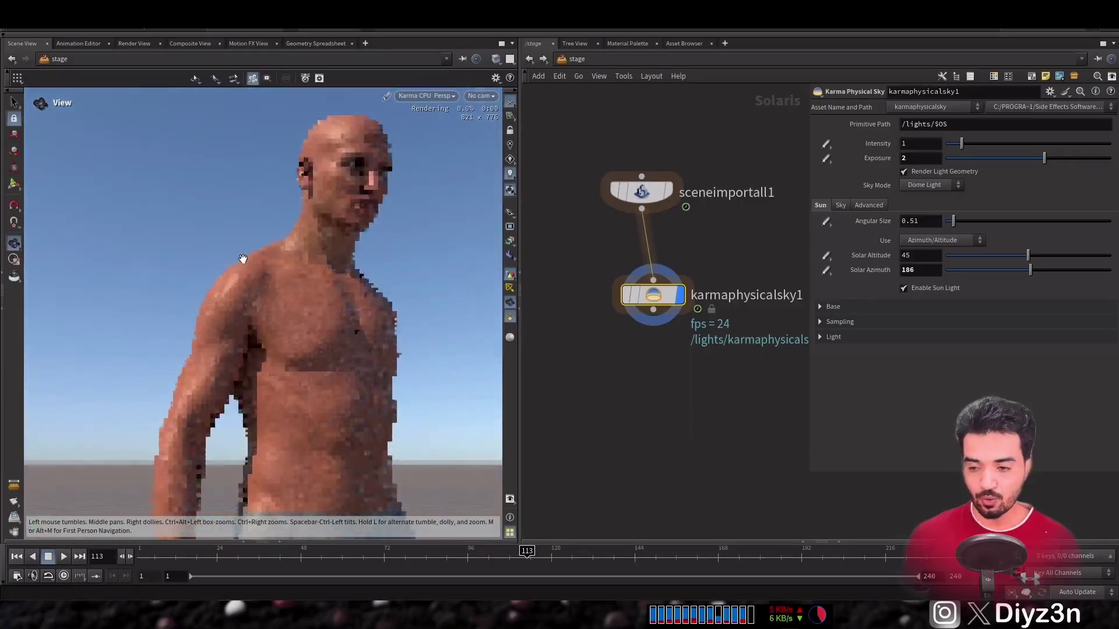